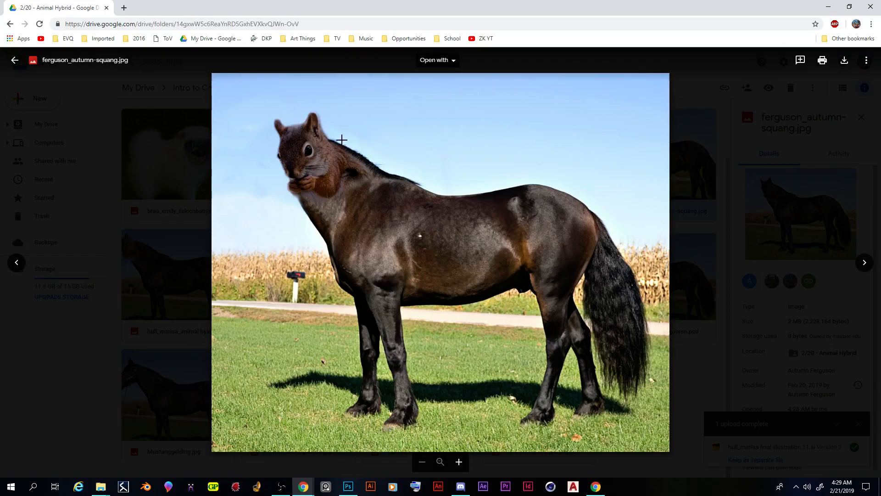
# Step: Close the hybrid image preview and look over the gorilla image results in the other browser window
pyautogui.click(179, 297)
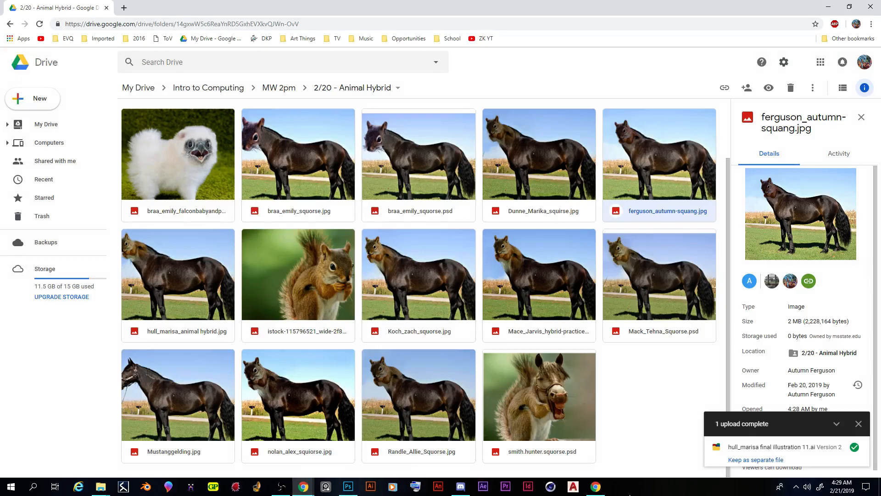
pyautogui.click(596, 487)
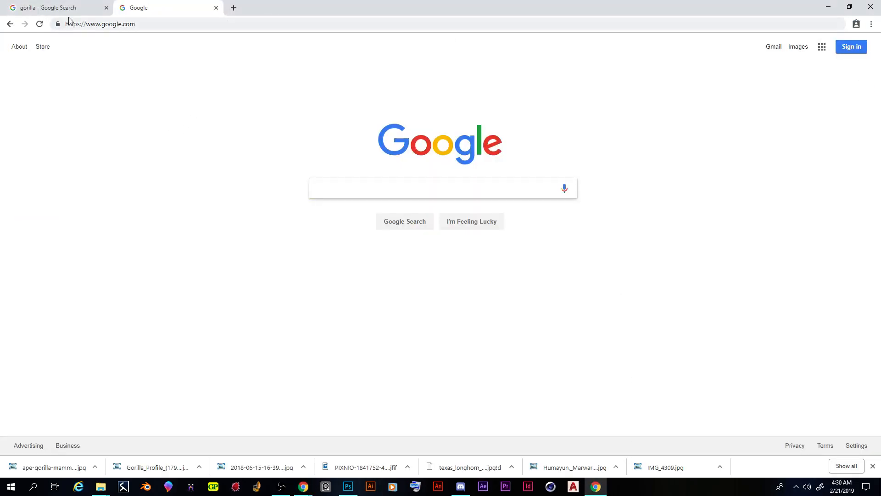
pyautogui.click(88, 12)
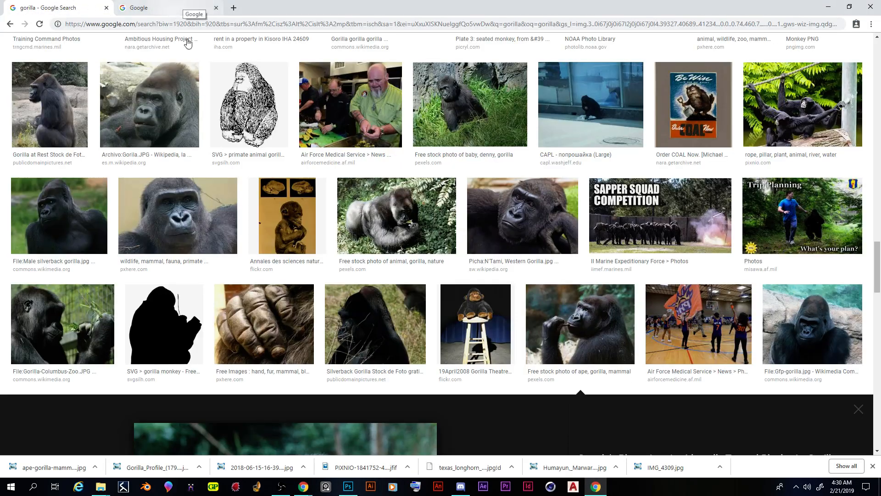
pyautogui.scroll(2, 222, 202)
pyautogui.scroll(20, 222, 202)
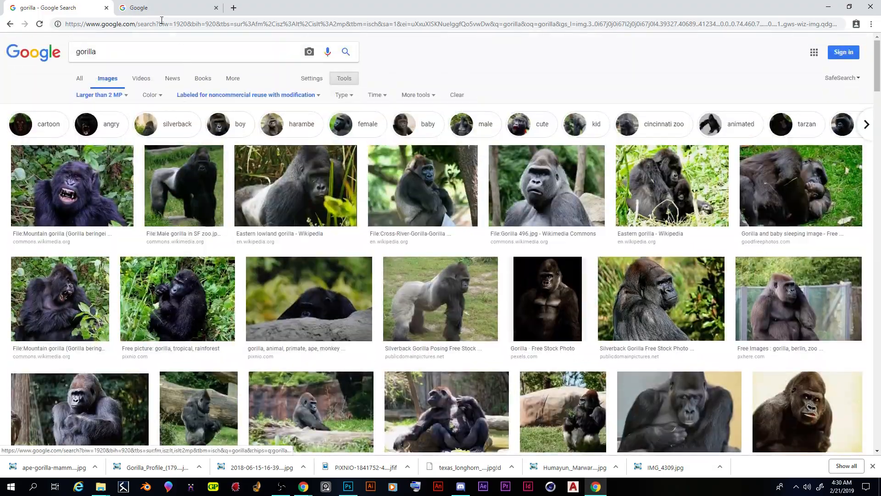
# Step: Search Google for "horse" and show the image results
pyautogui.click(156, 8)
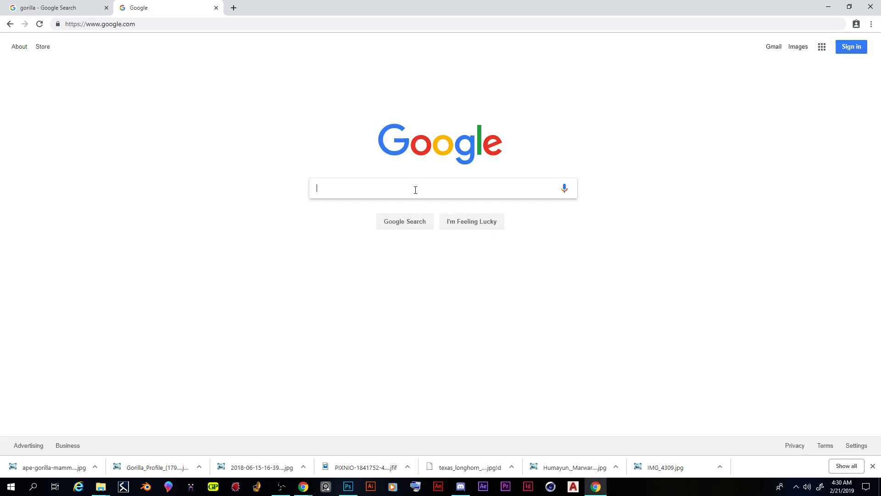
pyautogui.write('orse')
pyautogui.press('Return')
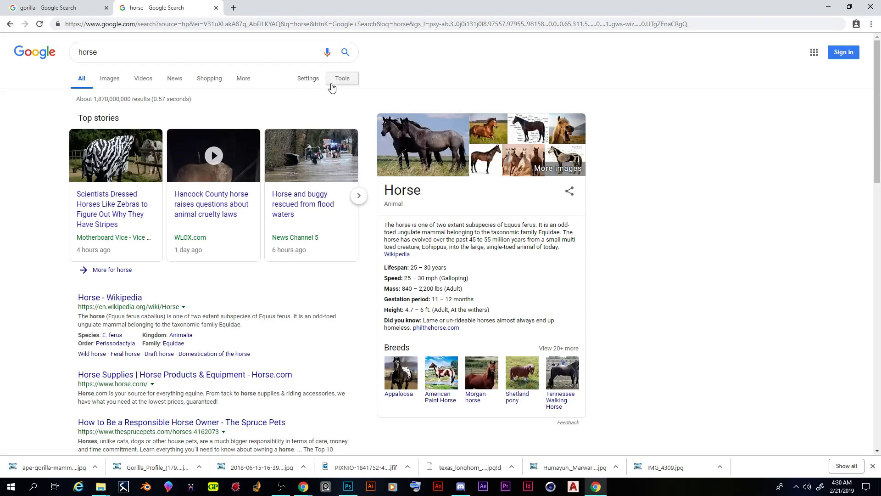
pyautogui.click(110, 79)
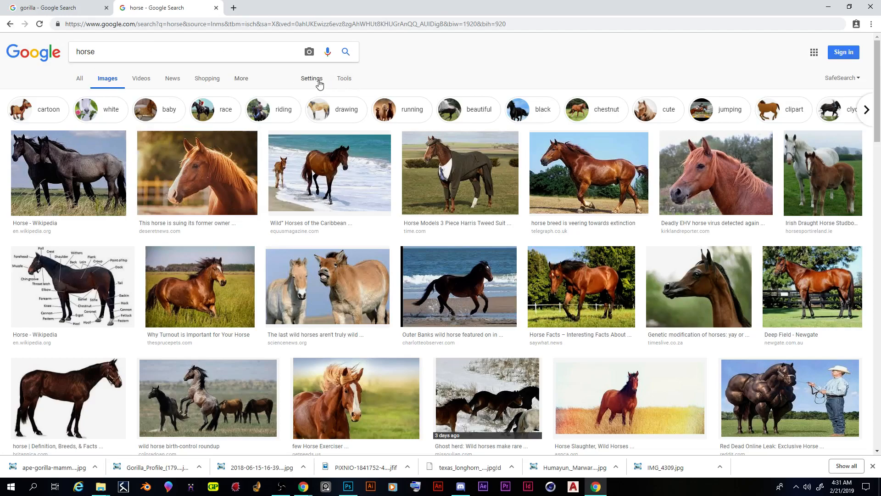
# Step: Filter the horse images by usage rights to those labeled for noncommercial reuse with modification
pyautogui.click(345, 80)
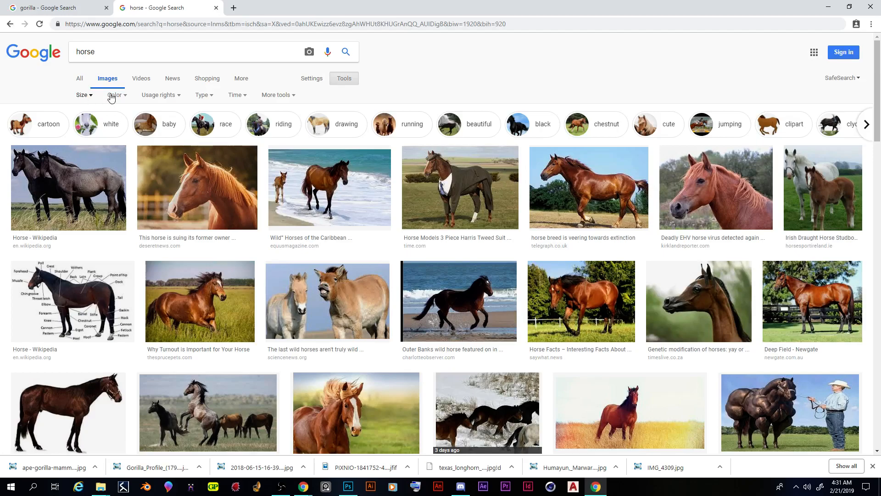
pyautogui.click(159, 97)
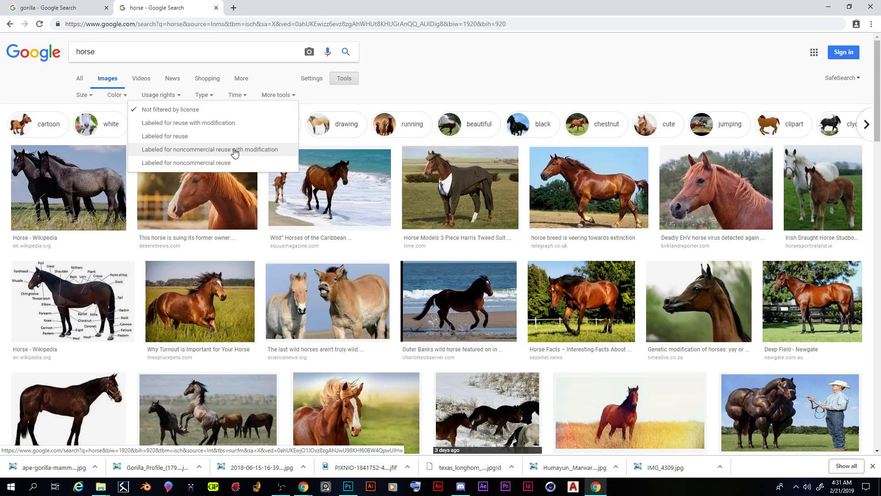
pyautogui.click(248, 153)
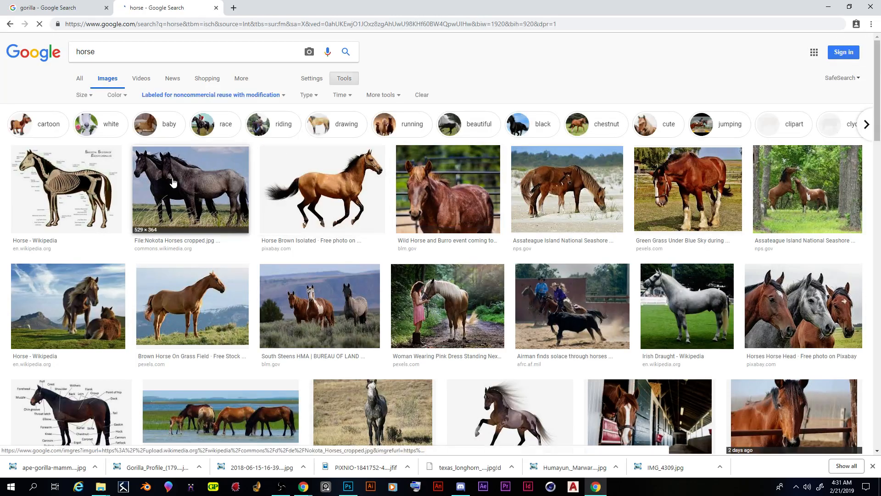
# Step: Save the Pexels "Brown Horse On Grass Field" image as the JPEG animal-countryside-equine-635499 in the Spring 2019 folder
pyautogui.scroll(-5, 433, 314)
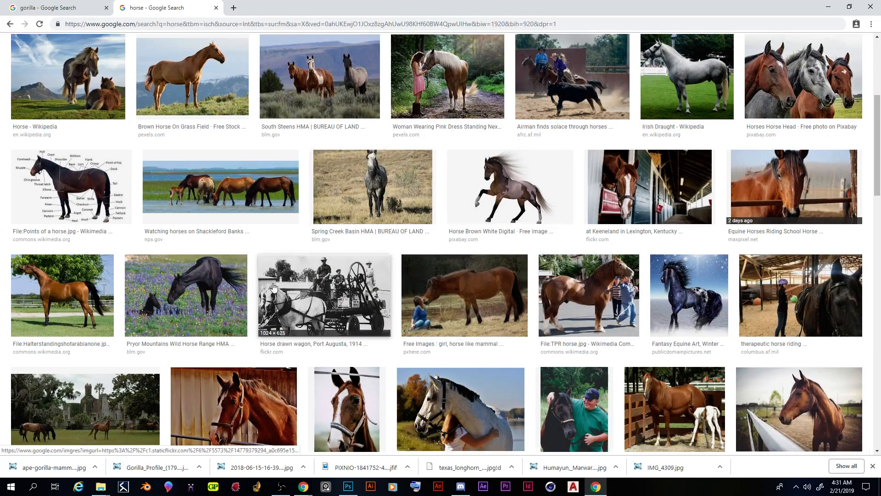
pyautogui.scroll(5, 433, 313)
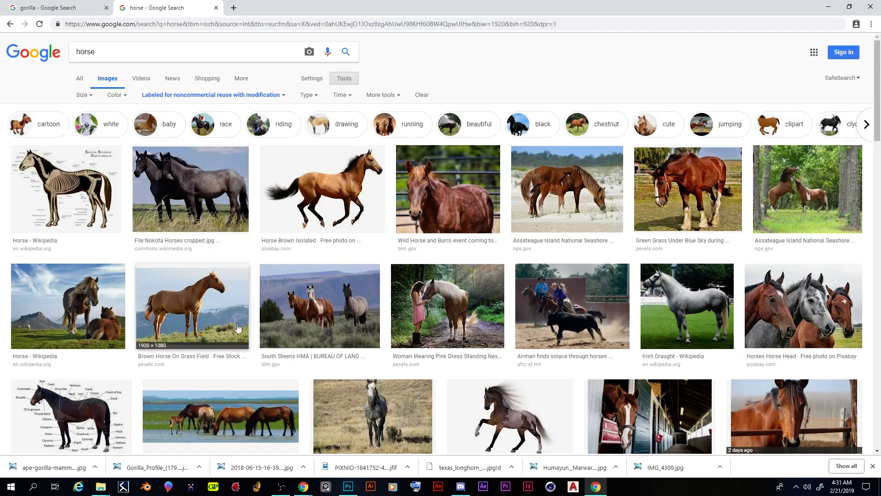
pyautogui.click(209, 302)
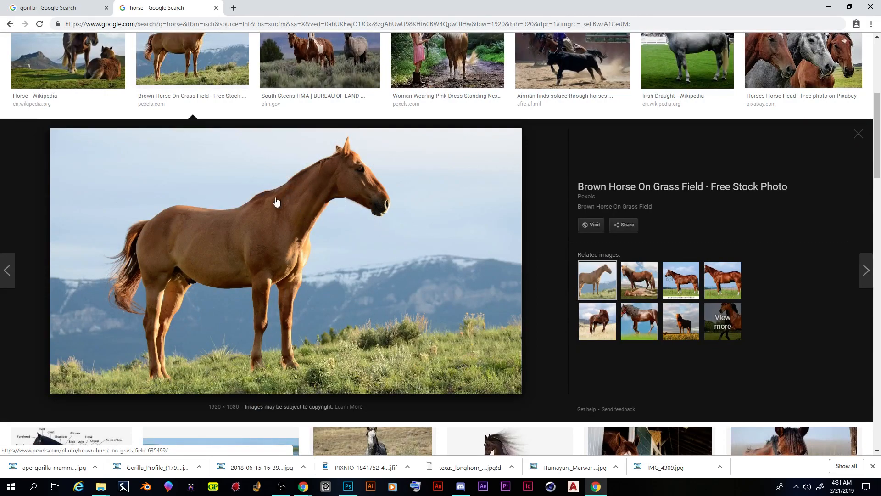
pyautogui.rightClick(292, 189)
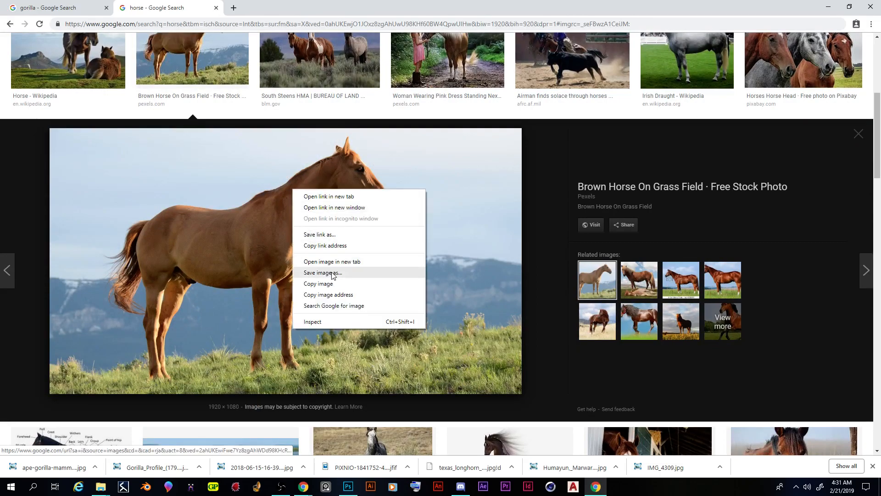
pyautogui.click(212, 203)
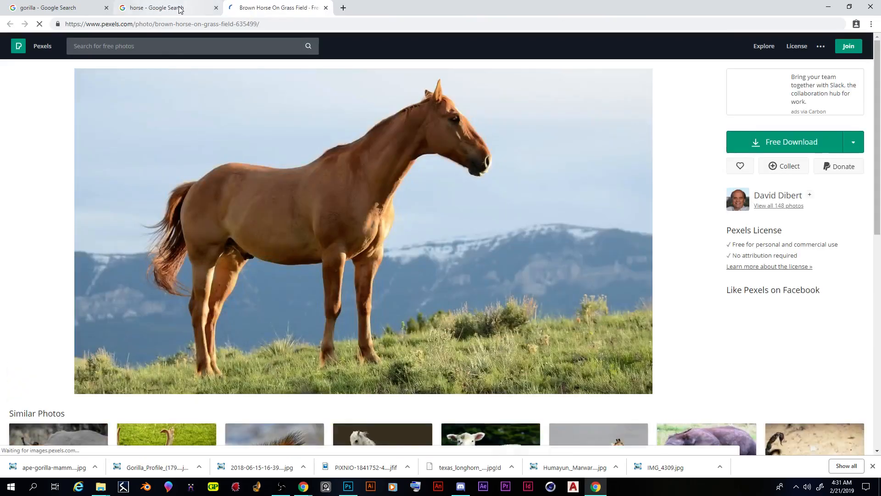
pyautogui.click(177, 8)
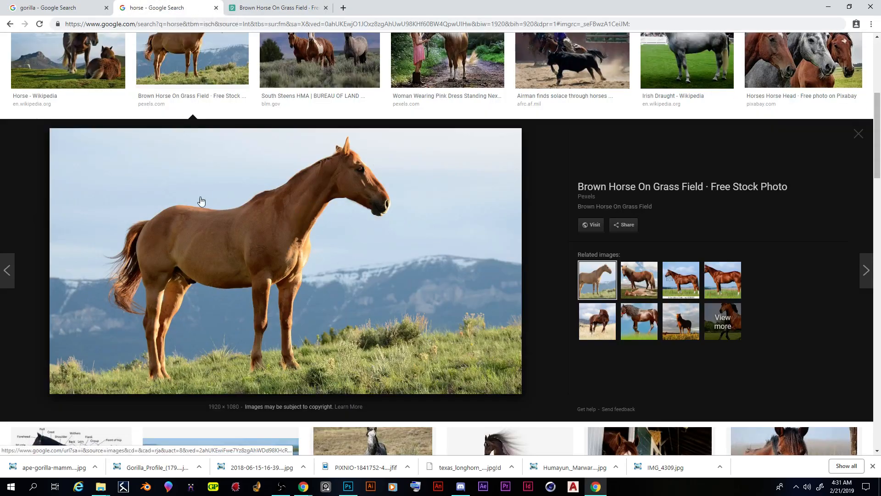
pyautogui.rightClick(290, 202)
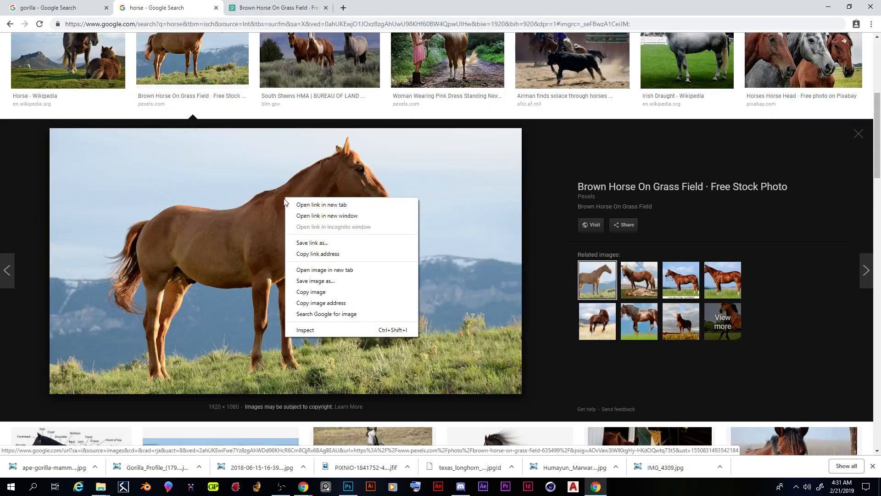
pyautogui.click(334, 281)
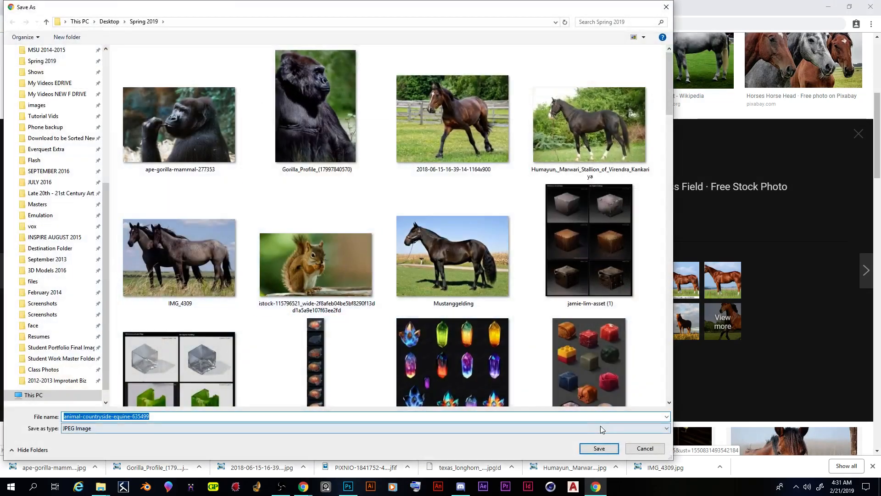
pyautogui.click(599, 449)
# Step: Preview the Wikipedia photo of one horse standing beside another that is lying down
pyautogui.scroll(4, 149, 207)
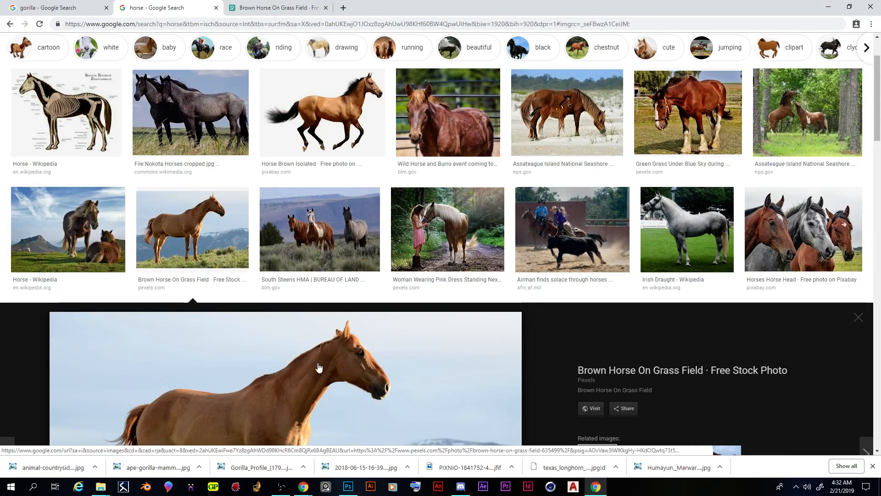
pyautogui.click(64, 217)
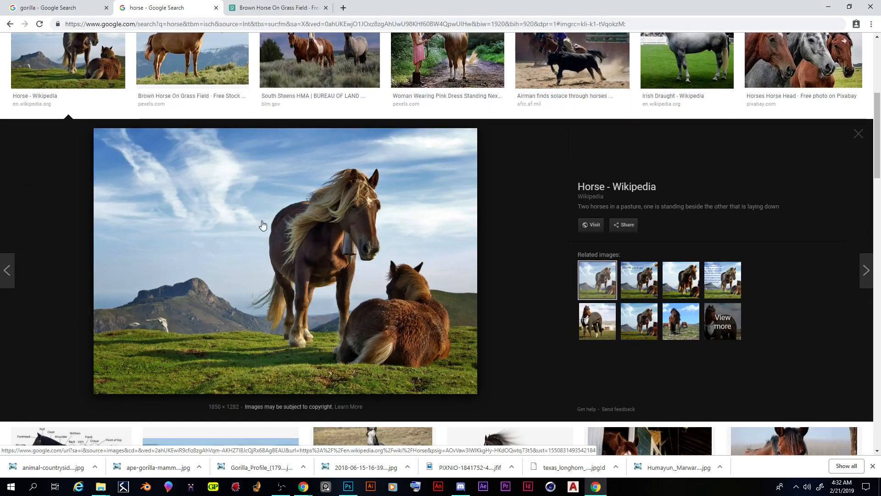
pyautogui.scroll(6, 266, 224)
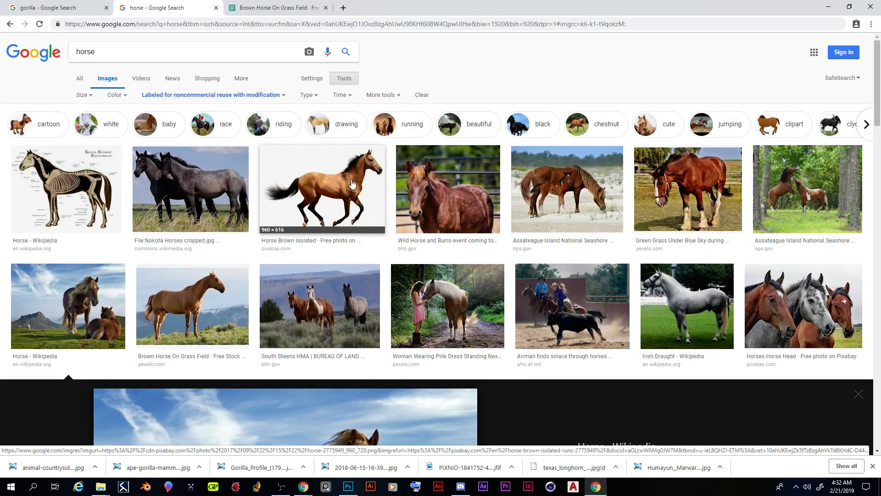
# Step: Preview Pixabay's "Horse Brown Isolated" image and check the file type offered for saving it, without saving
pyautogui.click(352, 184)
pyautogui.scroll(-4, 338, 203)
pyautogui.scroll(3, 299, 171)
pyautogui.rightClick(299, 170)
pyautogui.click(333, 247)
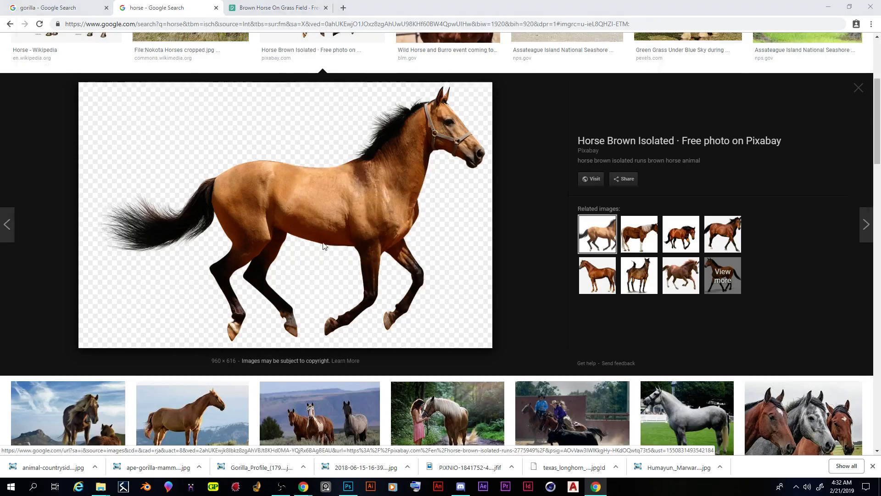
pyautogui.click(647, 444)
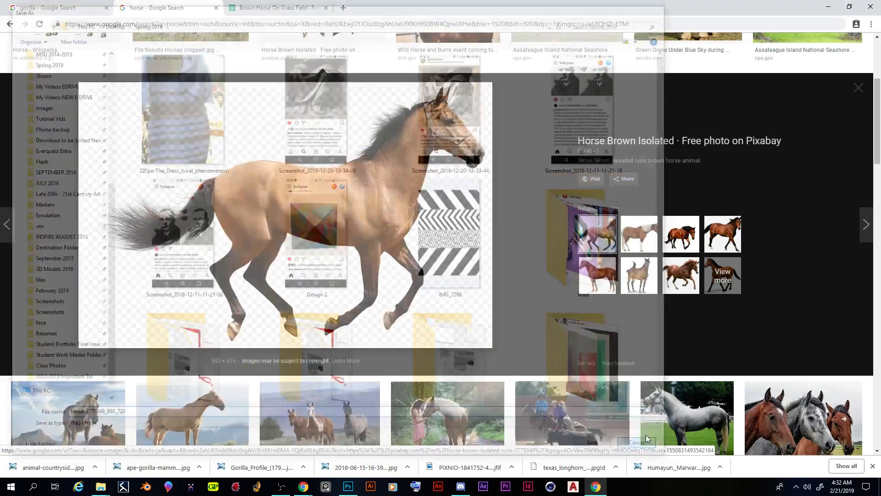
# Step: Browse further horse results and preview the SilverMorgan.jpg image from Wikimedia Commons to check its resolution
pyautogui.scroll(4, 427, 275)
pyautogui.scroll(-8, 423, 211)
pyautogui.scroll(-10, 421, 207)
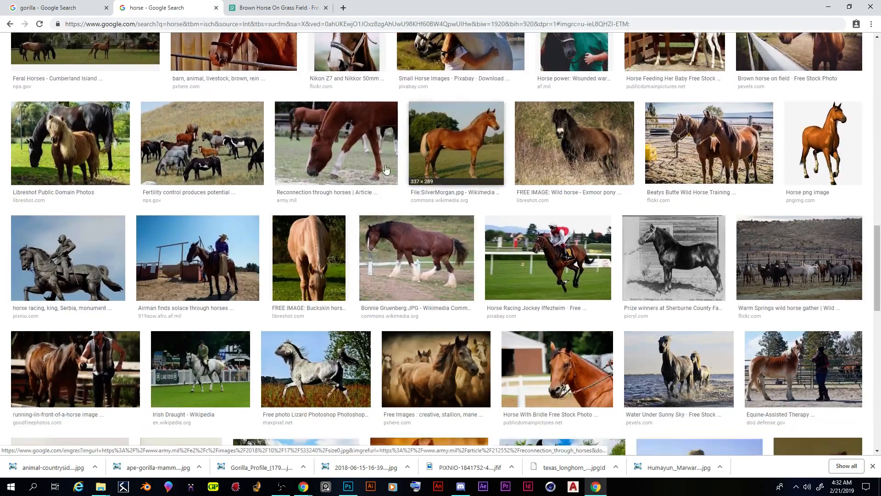
pyautogui.click(417, 168)
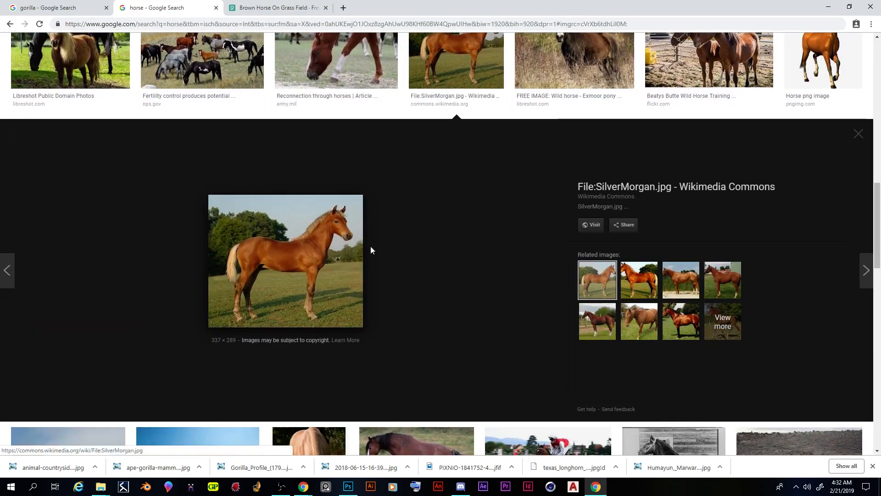
pyautogui.scroll(10, 321, 244)
pyautogui.scroll(2, 212, 195)
pyautogui.scroll(-10, 301, 251)
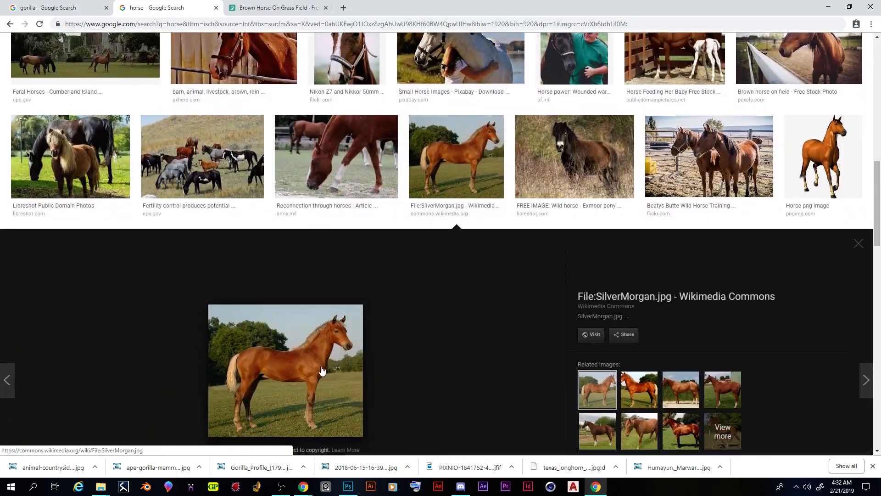
pyautogui.scroll(-4, 322, 369)
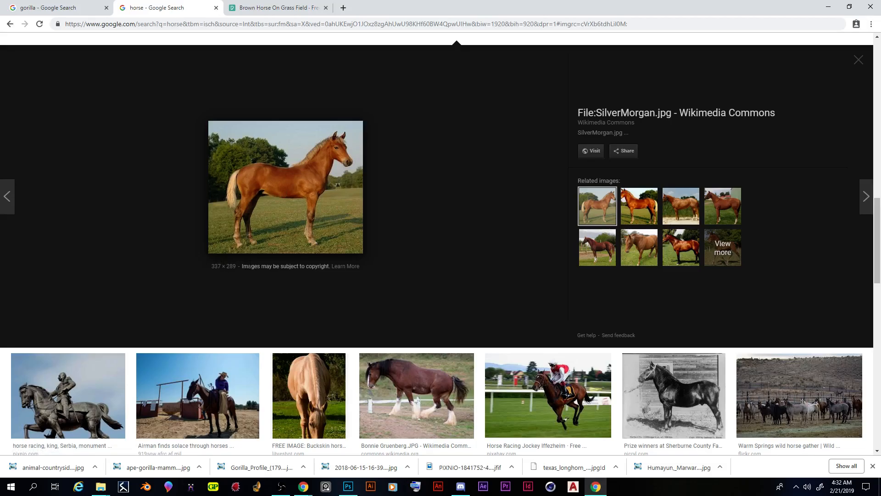
# Step: Filter the horse image results by size to Large
pyautogui.scroll(14, 381, 234)
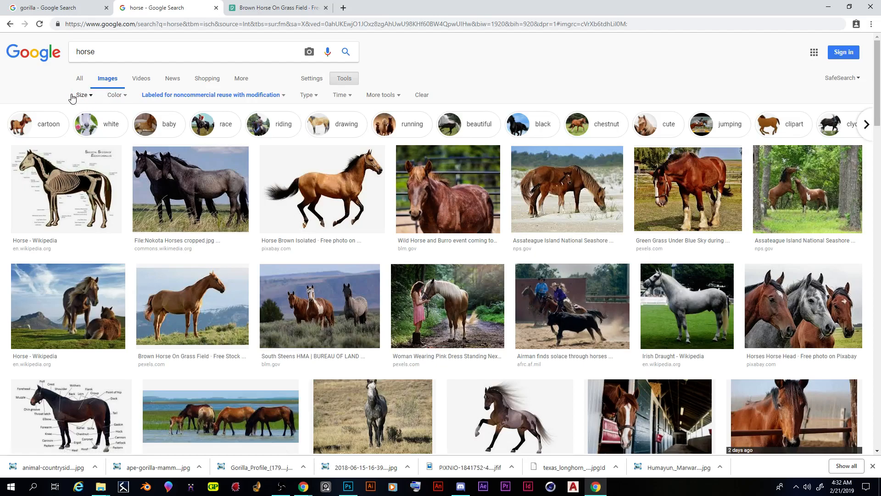
pyautogui.click(83, 95)
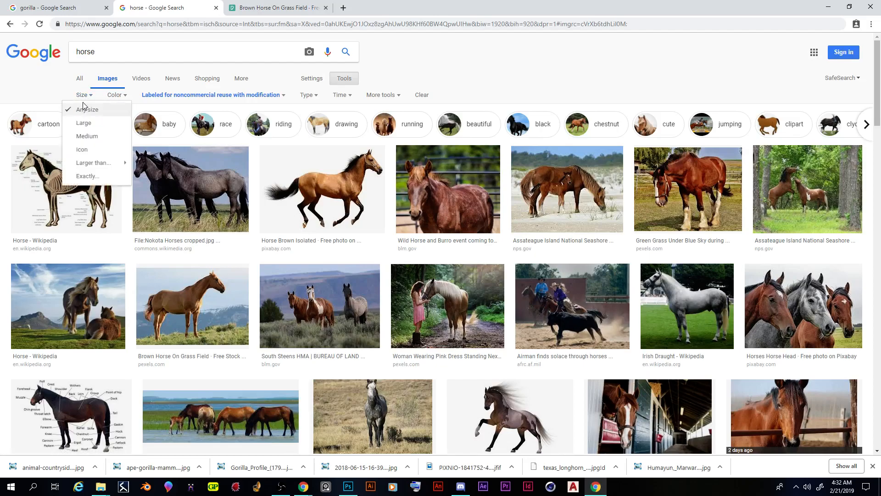
pyautogui.click(90, 97)
pyautogui.click(89, 97)
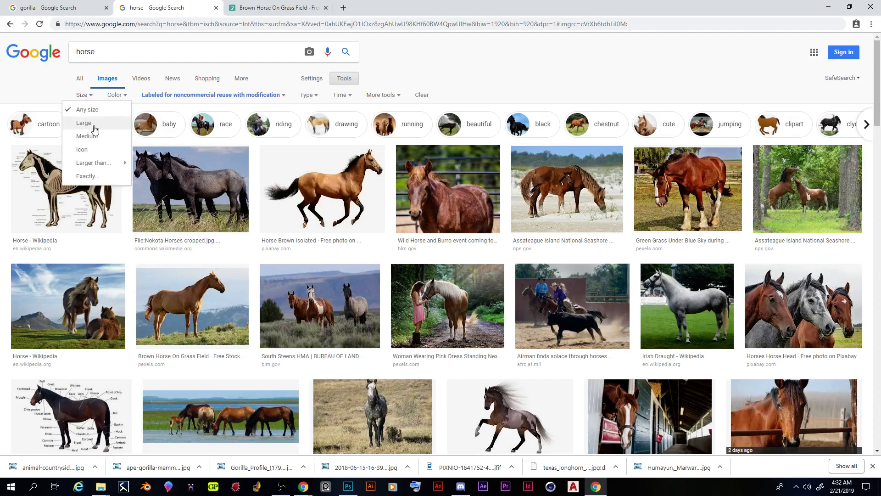
pyautogui.click(86, 125)
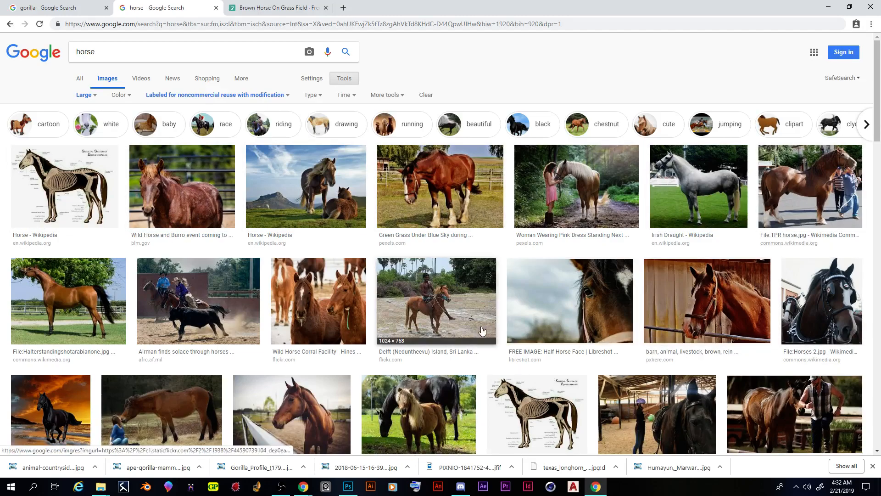
# Step: Filter the horse results to images larger than 70 MP (9600×7200) and browse the matches
pyautogui.scroll(-5, 41, 328)
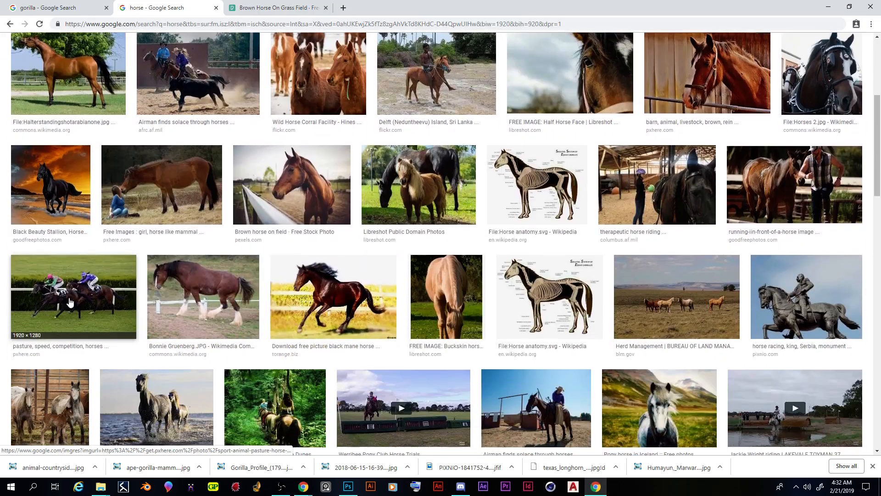
pyautogui.scroll(5, 69, 98)
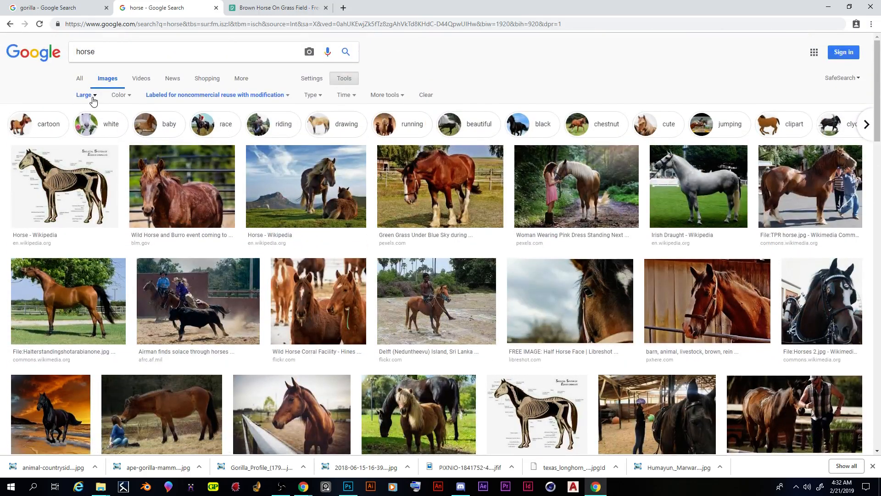
pyautogui.click(91, 99)
pyautogui.moveTo(93, 165)
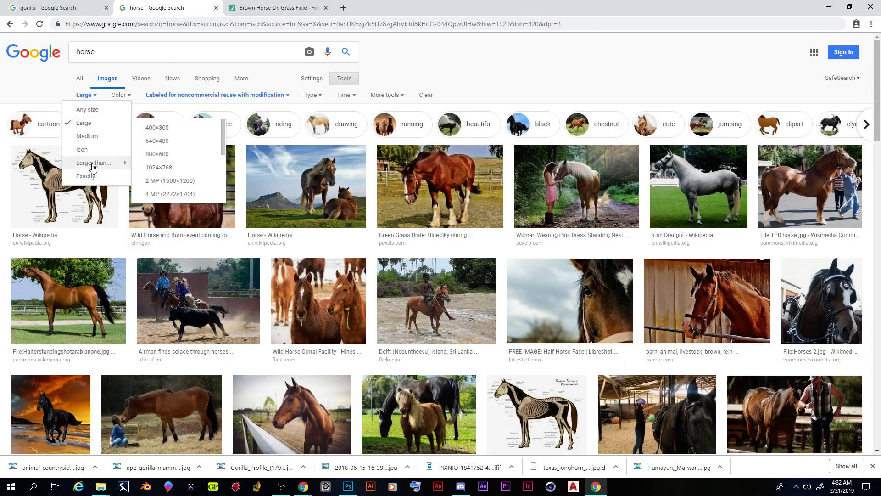
pyautogui.scroll(-2, 173, 158)
pyautogui.scroll(-1, 172, 154)
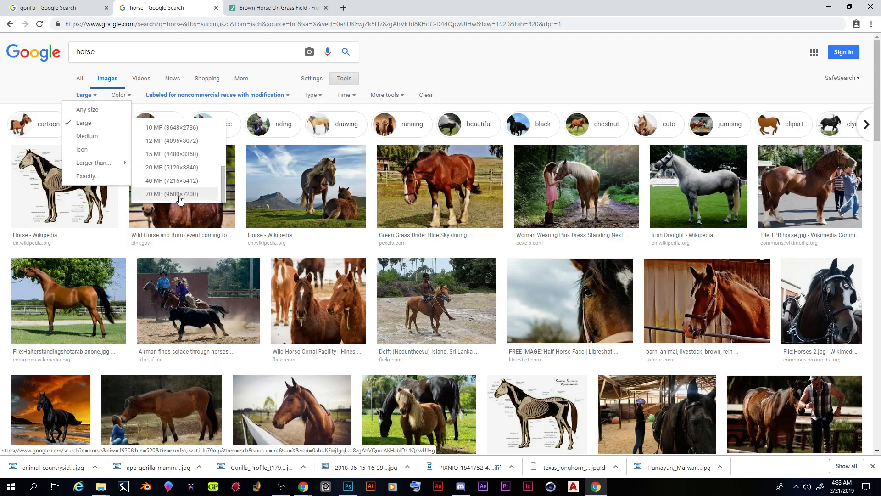
pyautogui.click(179, 196)
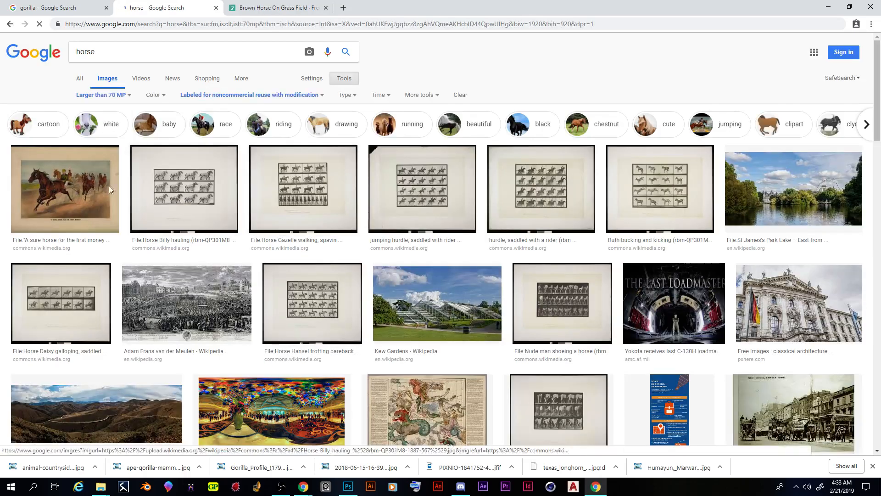
pyautogui.scroll(-1, 285, 217)
pyautogui.scroll(-9, 285, 217)
pyautogui.scroll(10, 216, 207)
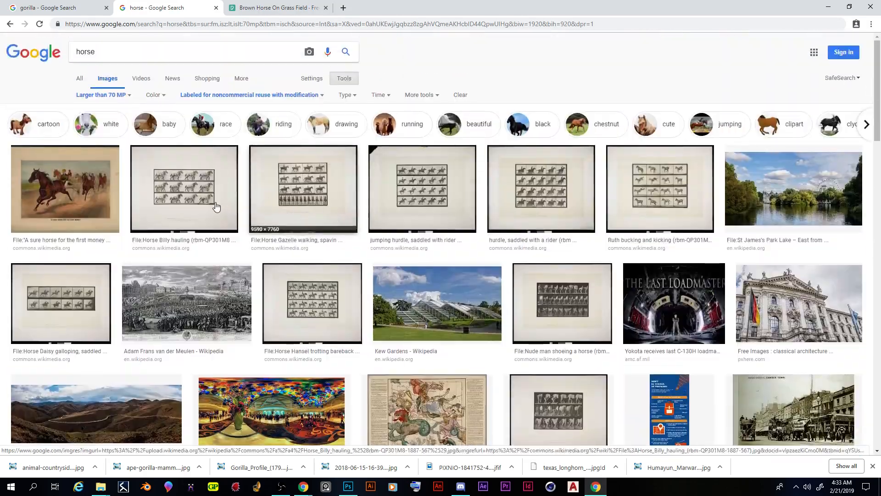
# Step: Change the horse results' size filter to images larger than 2 MP (1600×1200)
pyautogui.click(105, 95)
pyautogui.moveTo(112, 164)
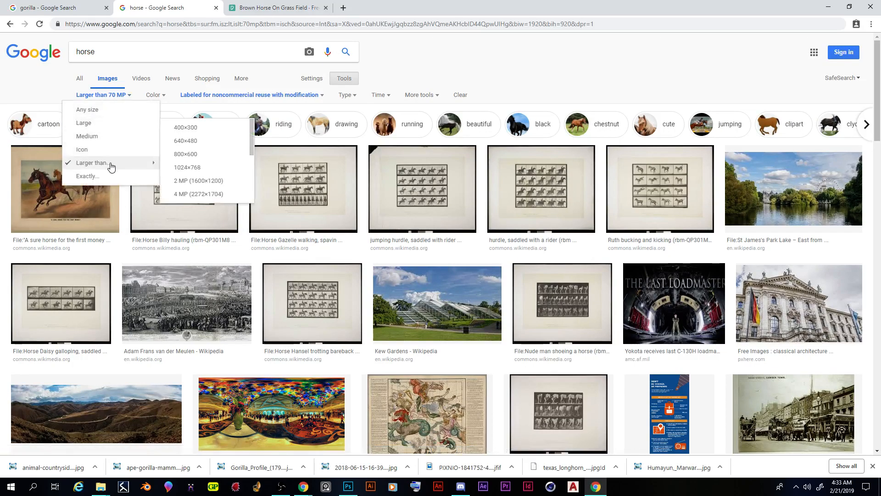
pyautogui.click(213, 181)
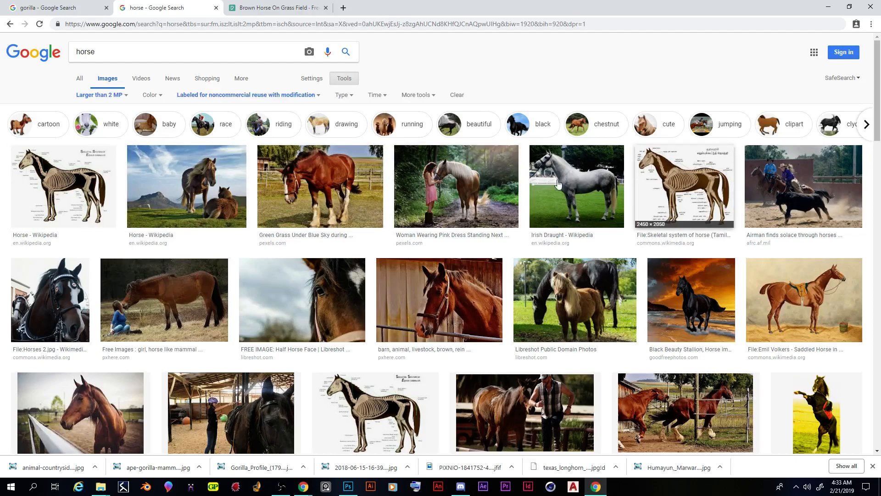
# Step: Preview the Irish Draught horse image from Wikipedia and save it as a PNG in the Spring 2019 folder
pyautogui.click(564, 202)
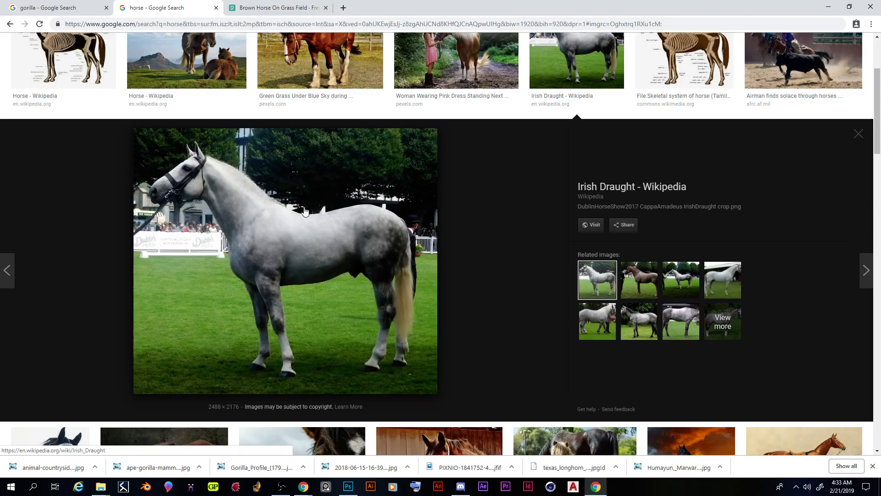
pyautogui.rightClick(305, 202)
pyautogui.click(349, 285)
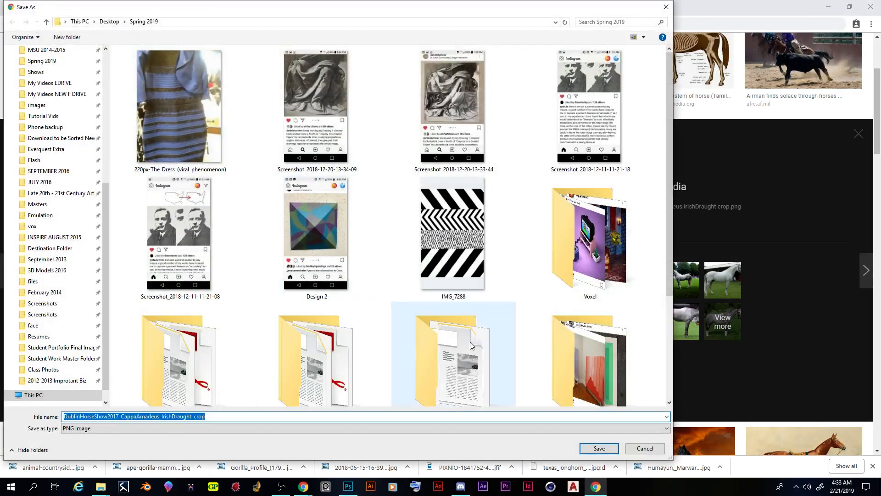
pyautogui.click(598, 448)
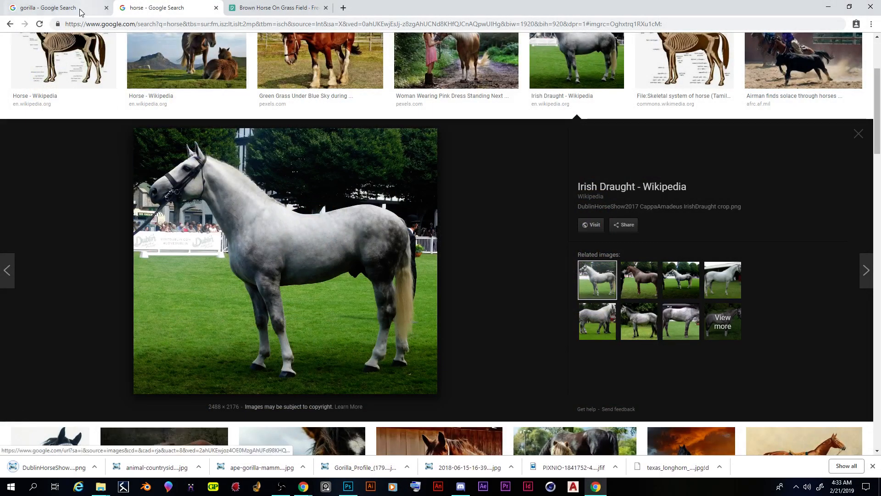
# Step: Switch to Photoshop, browse the Spring 2019 folder for a file to open, and delete the small IMG_4309 horse photo from it
pyautogui.click(70, 8)
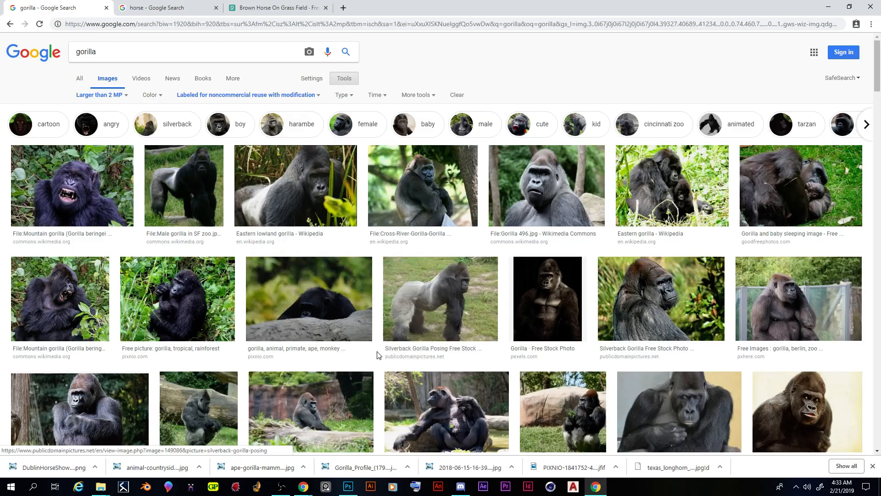
pyautogui.click(348, 487)
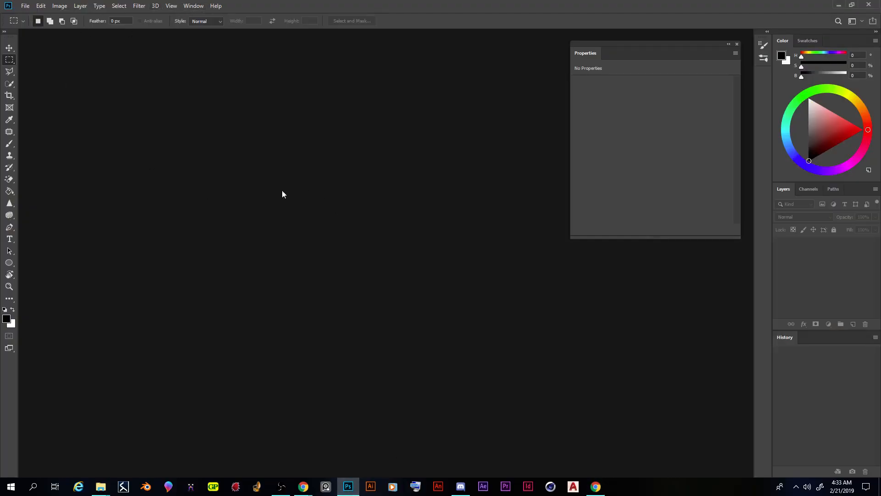
pyautogui.click(27, 7)
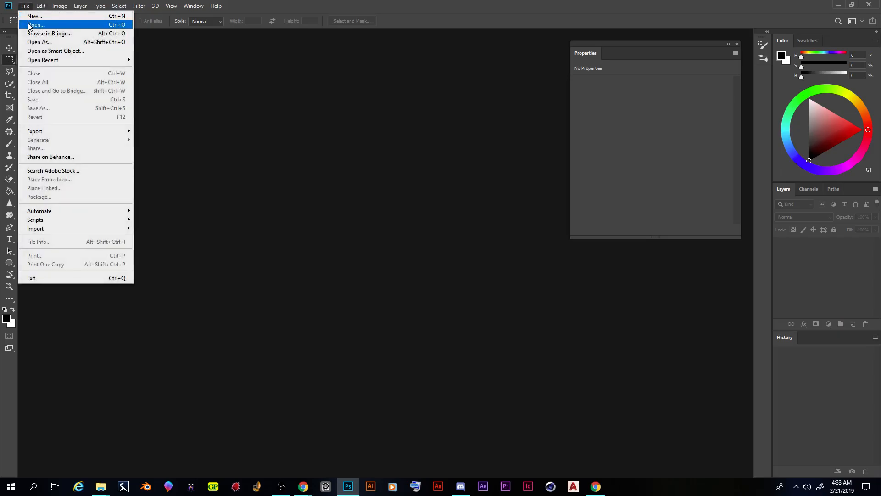
pyautogui.click(29, 25)
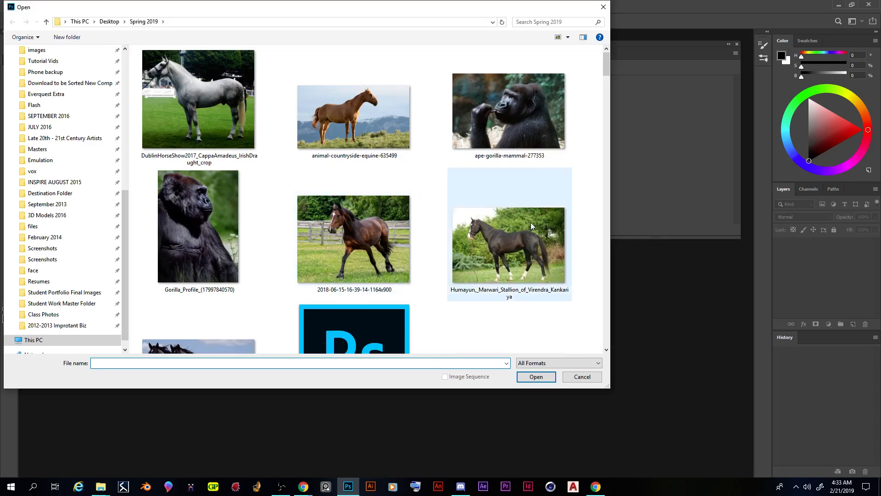
pyautogui.scroll(-2, 505, 221)
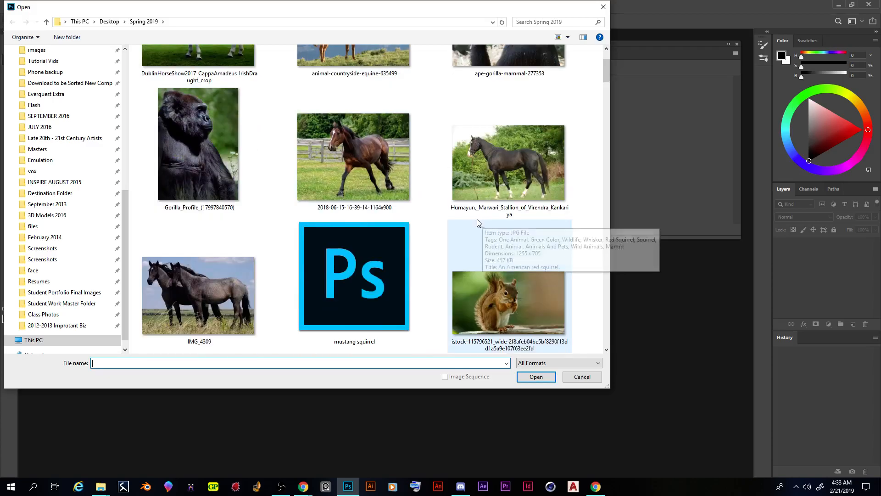
pyautogui.click(216, 301)
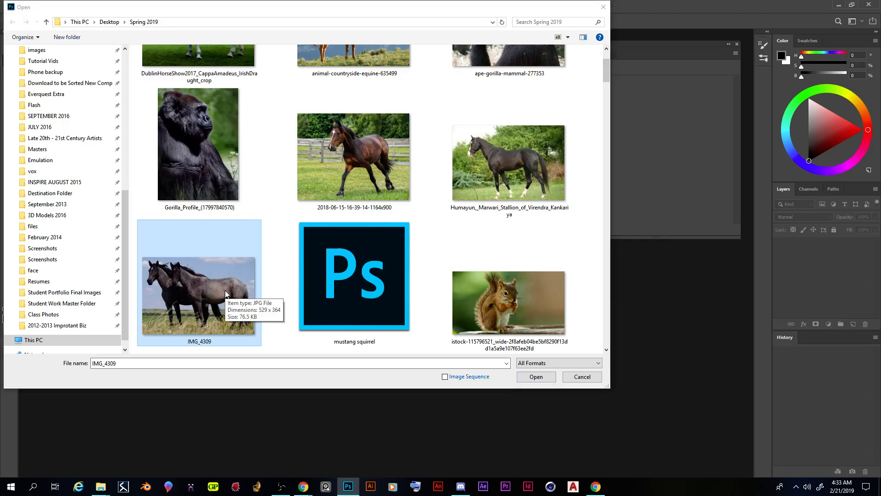
pyautogui.press('Delete')
# Step: Compare the black horse photos in the Spring 2019 folder and open the Humayun Marwari stallion image
pyautogui.click(512, 156)
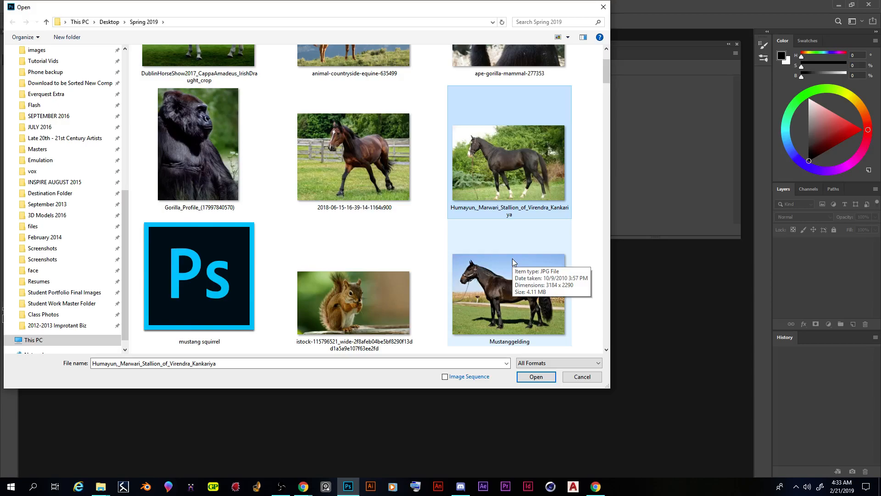
pyautogui.click(513, 262)
pyautogui.click(507, 154)
pyautogui.scroll(1, 494, 192)
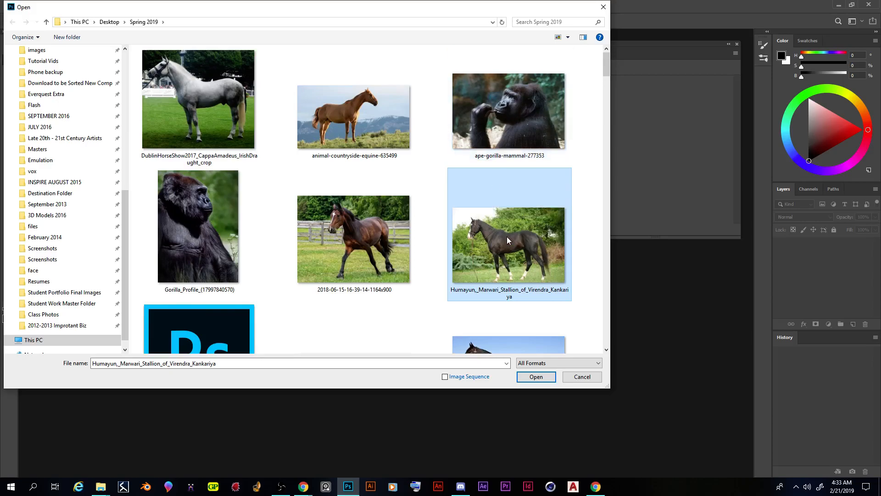
pyautogui.scroll(-1, 507, 238)
pyautogui.scroll(1, 517, 281)
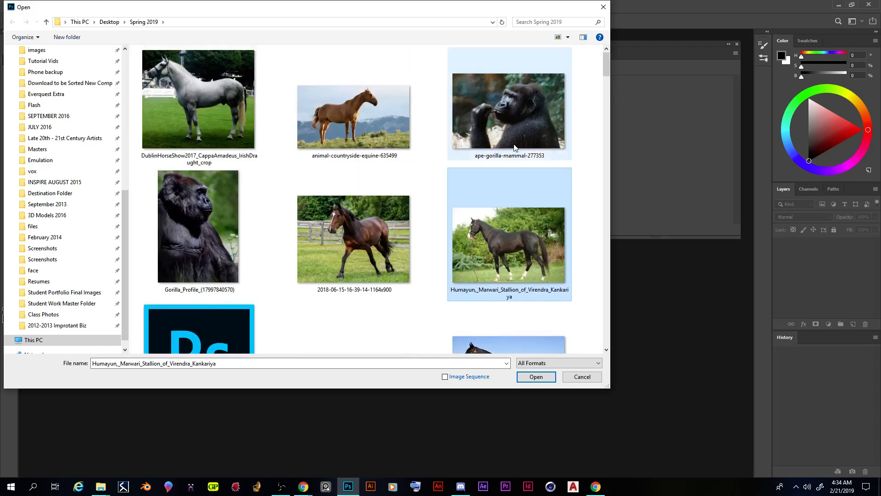
pyautogui.scroll(-1, 516, 130)
pyautogui.scroll(1, 522, 183)
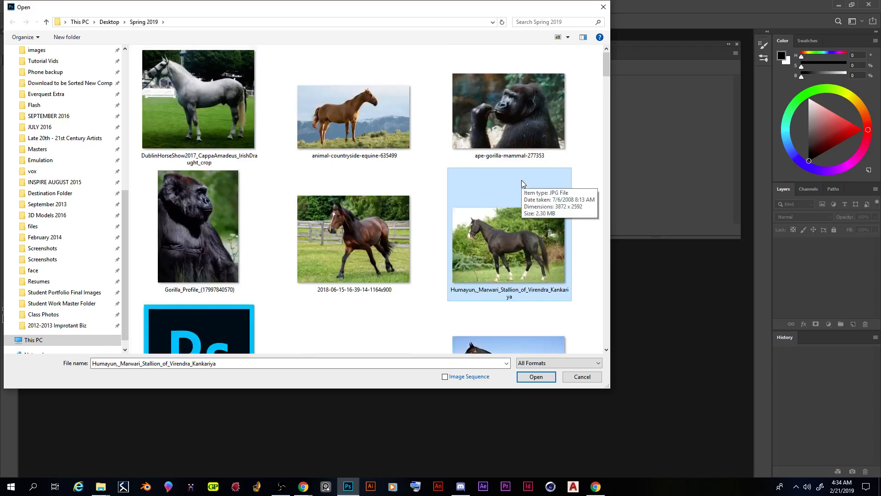
pyautogui.doubleClick(514, 247)
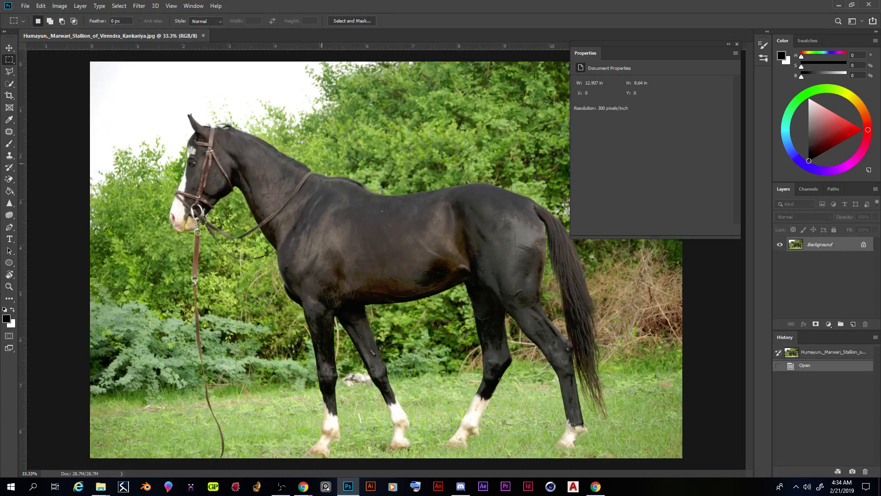
# Step: Open the ape-gorilla-mammal-277353 photo as a second document
pyautogui.click(25, 6)
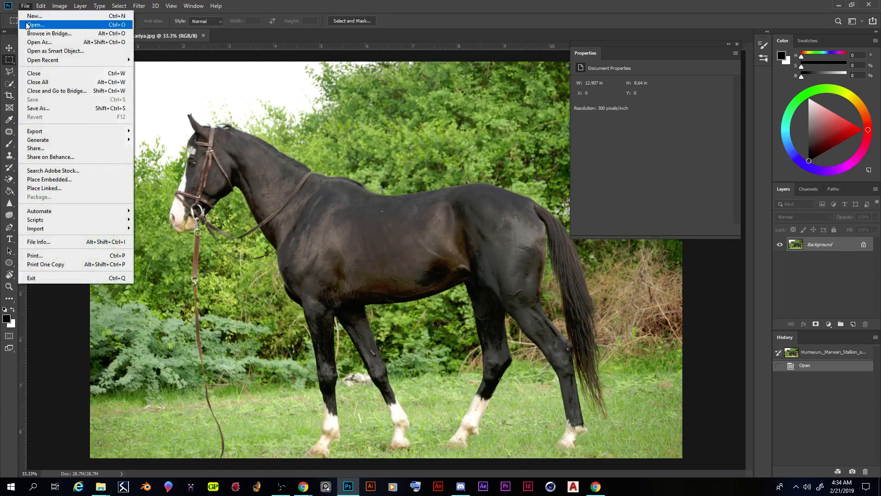
pyautogui.click(34, 24)
pyautogui.doubleClick(517, 114)
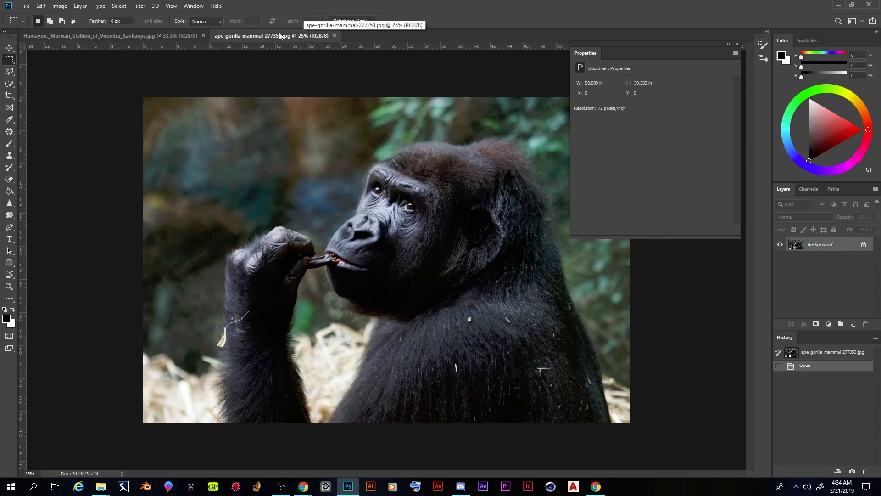
# Step: Switch between the stallion and gorilla documents to compare their dimensions and resolution
pyautogui.click(165, 36)
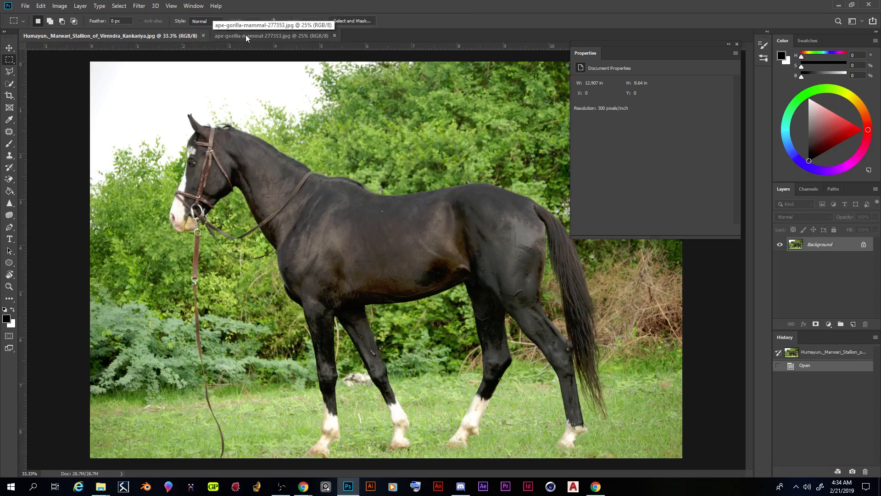
pyautogui.click(246, 35)
pyautogui.click(139, 35)
pyautogui.click(217, 36)
pyautogui.click(205, 32)
pyautogui.click(268, 32)
pyautogui.click(25, 6)
pyautogui.click(41, 24)
pyautogui.doubleClick(363, 228)
# Step: Compare the trotting brown horse document with the stallion and gorilla documents, and close the brown horse photo
pyautogui.click(301, 37)
pyautogui.click(143, 36)
pyautogui.click(290, 35)
pyautogui.click(399, 36)
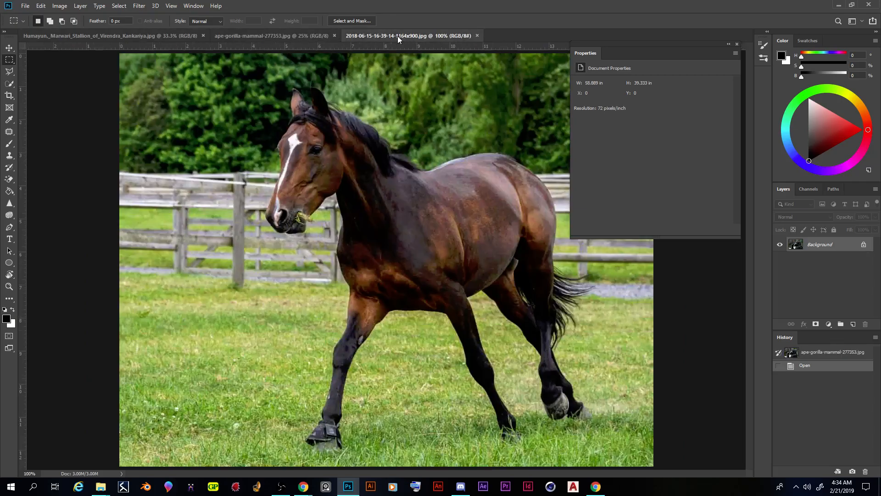
pyautogui.click(276, 35)
pyautogui.click(464, 35)
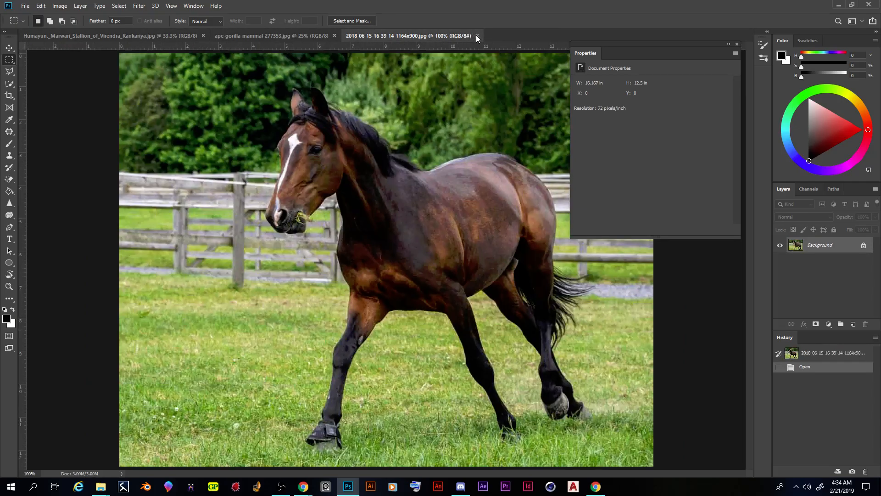
pyautogui.click(477, 36)
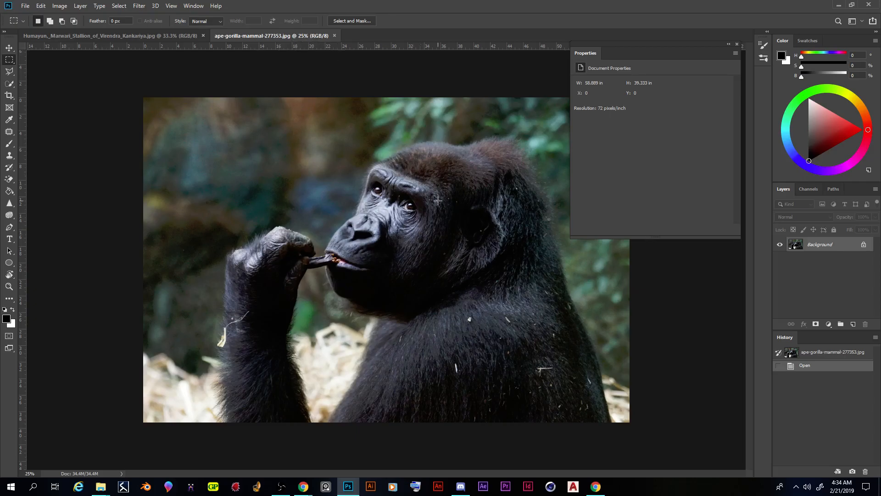
# Step: Magnify the gorilla photo up to 200% to inspect the face and fur detail, and return the view to 25%
pyautogui.hotkey('ctrl', '+')
pyautogui.hotkey('ctrl', '+')
pyautogui.hotkey('ctrl', '+')
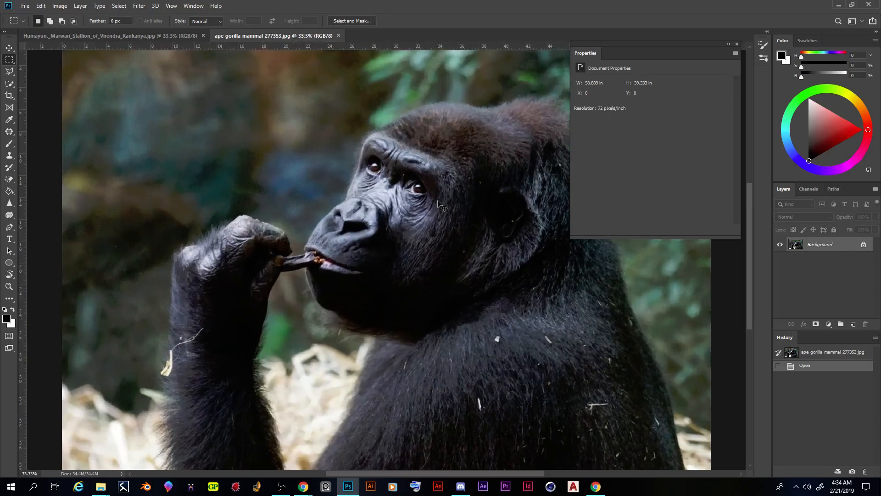
pyautogui.hotkey('ctrl', '+')
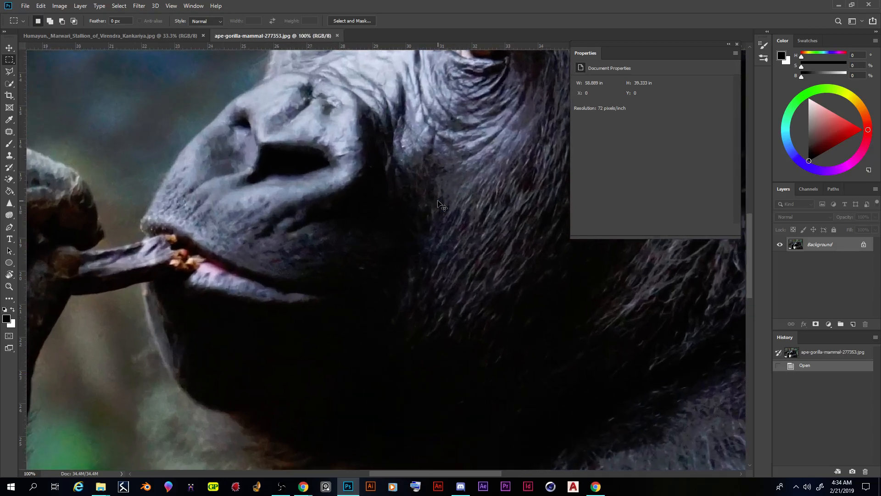
pyautogui.hotkey('ctrl', '+')
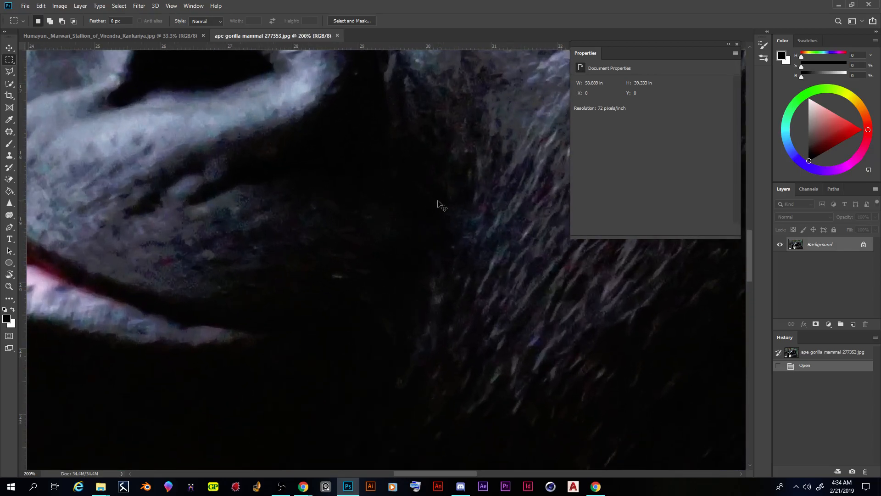
pyautogui.hotkey('ctrl', '-')
pyautogui.scroll(5, 459, 209)
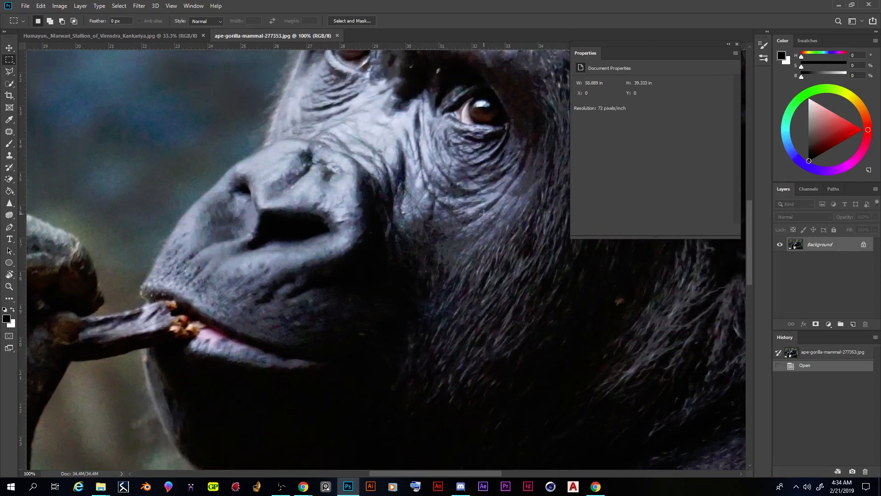
pyautogui.scroll(3, 483, 214)
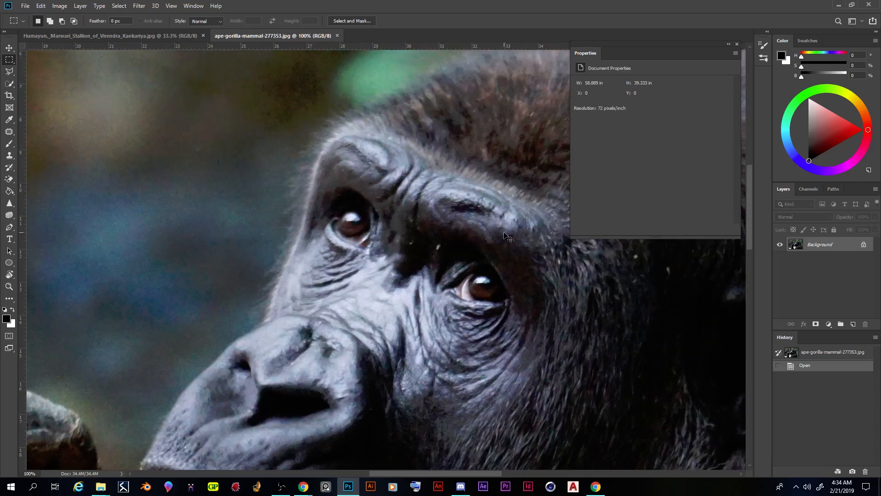
pyautogui.hotkey('ctrl', '-')
pyautogui.hotkey('ctrl', '-')
pyautogui.hotkey('ctrl', '-')
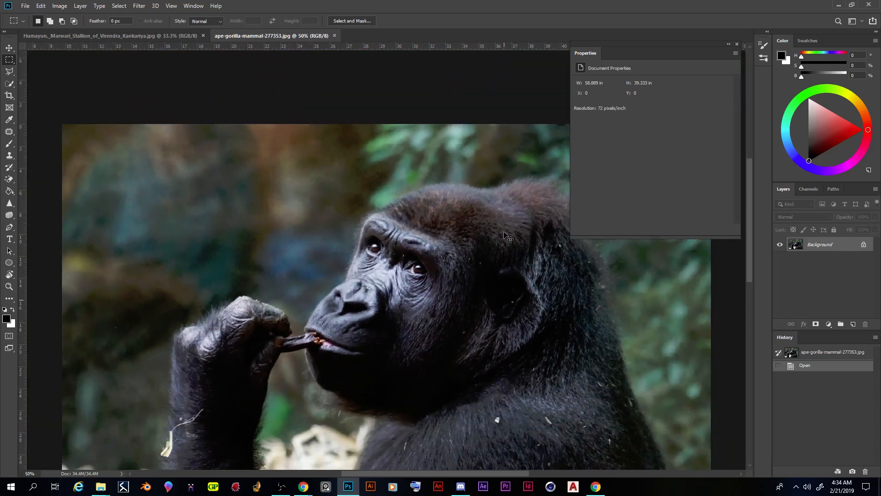
pyautogui.hotkey('ctrl', '-')
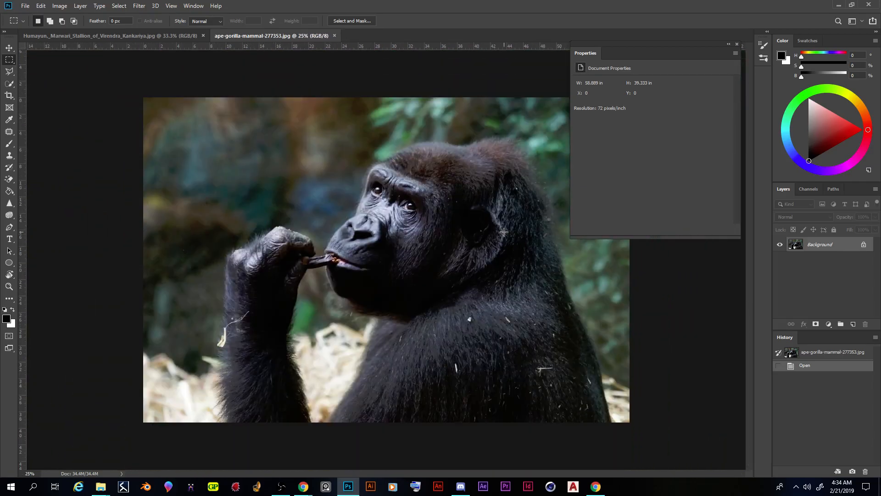
# Step: Magnify the stallion photo to inspect the coat detail along its body, and return the view to 25%
pyautogui.click(152, 35)
pyautogui.hotkey('ctrl', '+')
pyautogui.hotkey('ctrl', '+')
pyautogui.hotkey('ctrl', '+')
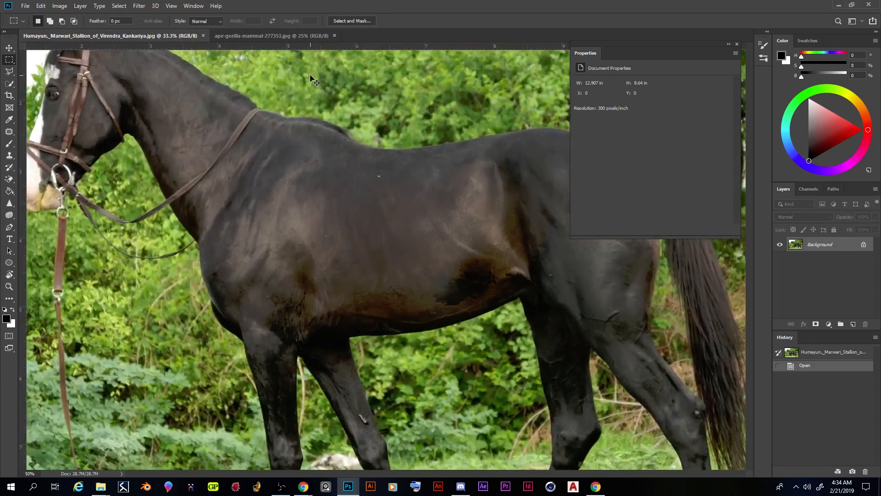
pyautogui.scroll(3, 305, 99)
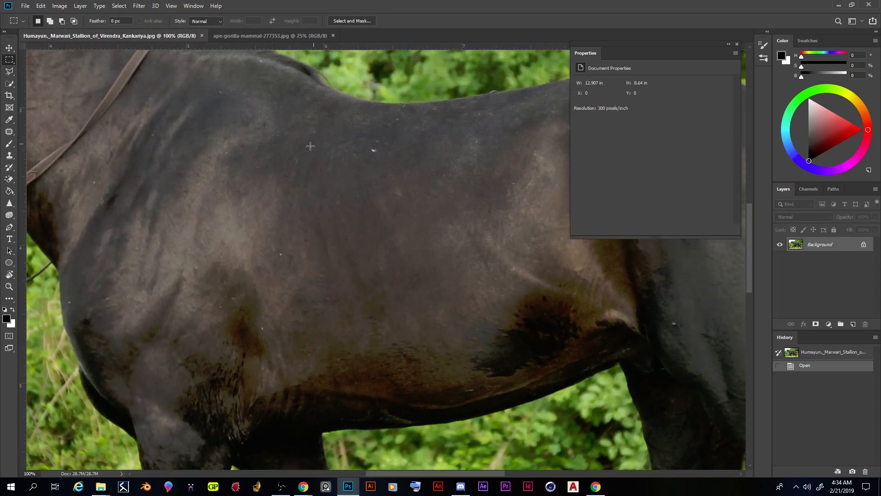
pyautogui.moveTo(474, 472); pyautogui.dragTo(406, 467)
pyautogui.scroll(3, 474, 322)
pyautogui.hotkey('ctrl', '-')
pyautogui.hotkey('ctrl', '-')
pyautogui.hotkey('ctrl', '-')
pyautogui.hotkey('ctrl', '-')
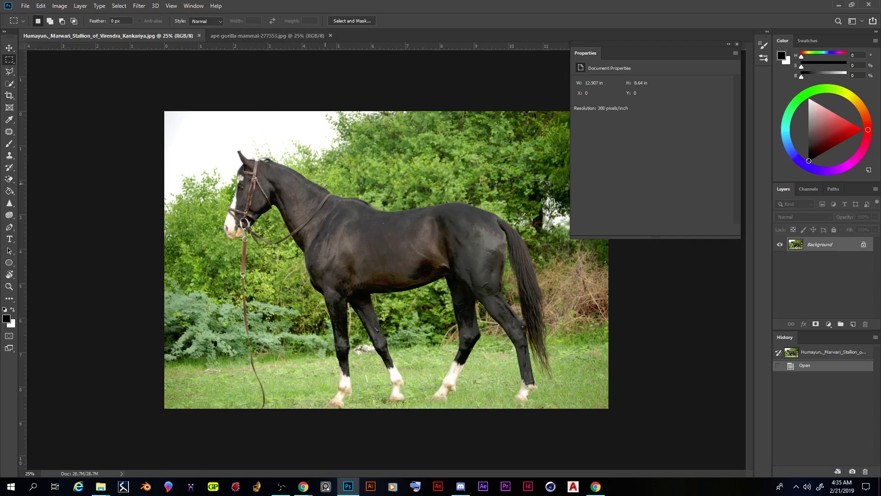
# Step: Compare the stallion and gorilla documents at 25%, and collapse the floating document properties over the gorilla photo
pyautogui.click(269, 36)
pyautogui.click(144, 35)
pyautogui.click(270, 35)
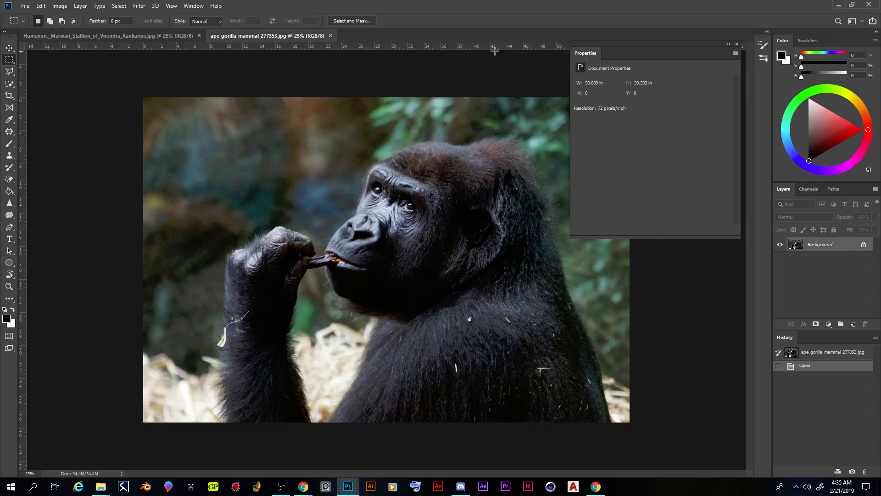
pyautogui.click(729, 44)
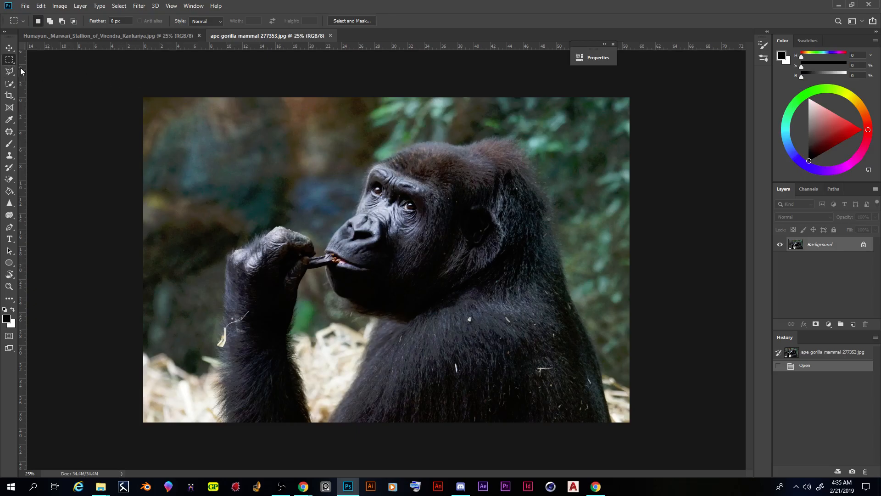
pyautogui.rightClick(9, 59)
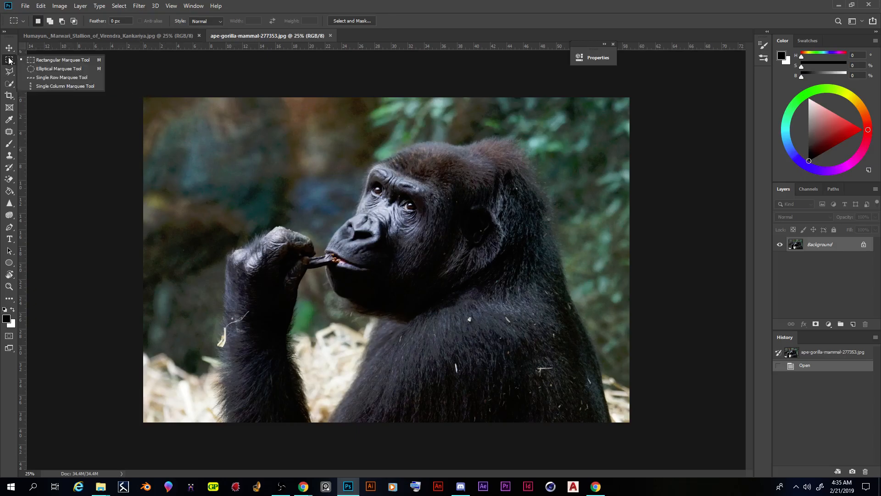
pyautogui.moveTo(147, 98); pyautogui.dragTo(780, 461)
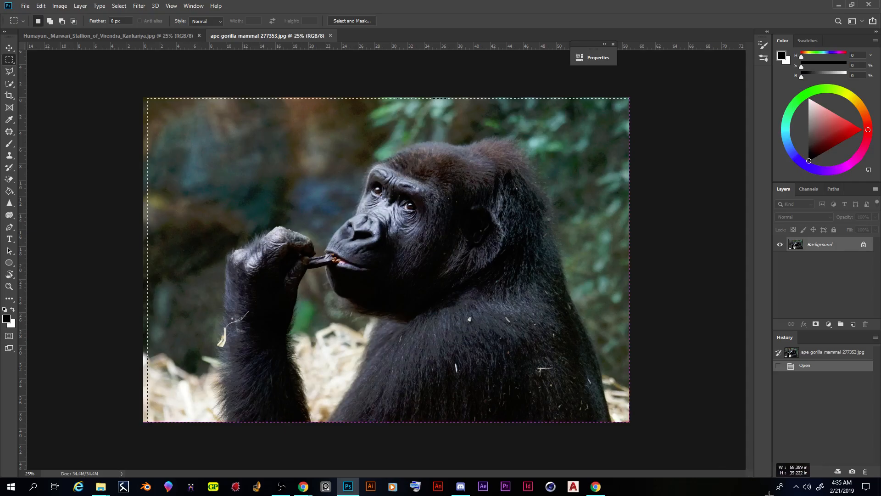
pyautogui.click(125, 81)
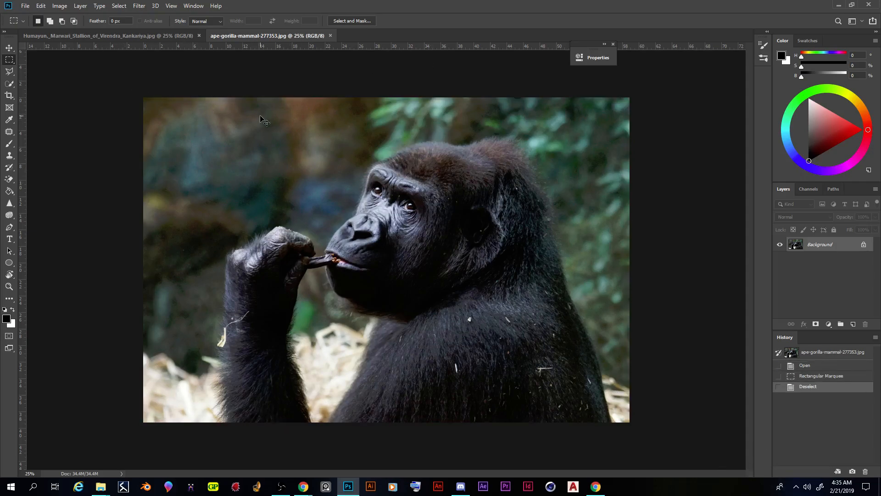
pyautogui.hotkey('ctrl', 'a')
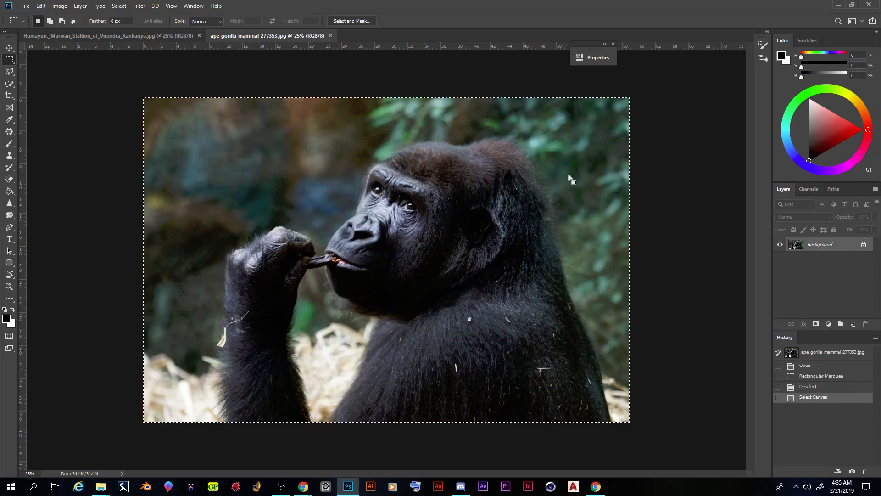
pyautogui.click(703, 181)
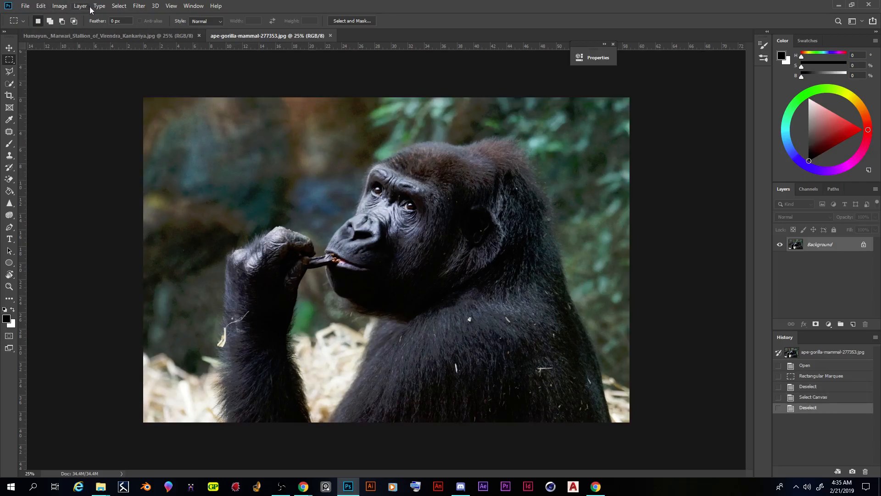
# Step: Copy the entire gorilla canvas and paste it into the stallion document as a new layer
pyautogui.click(118, 6)
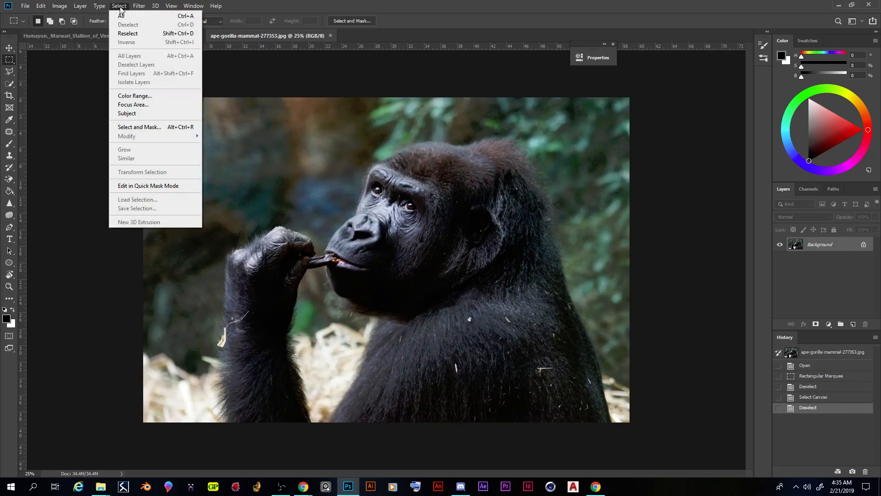
pyautogui.click(123, 18)
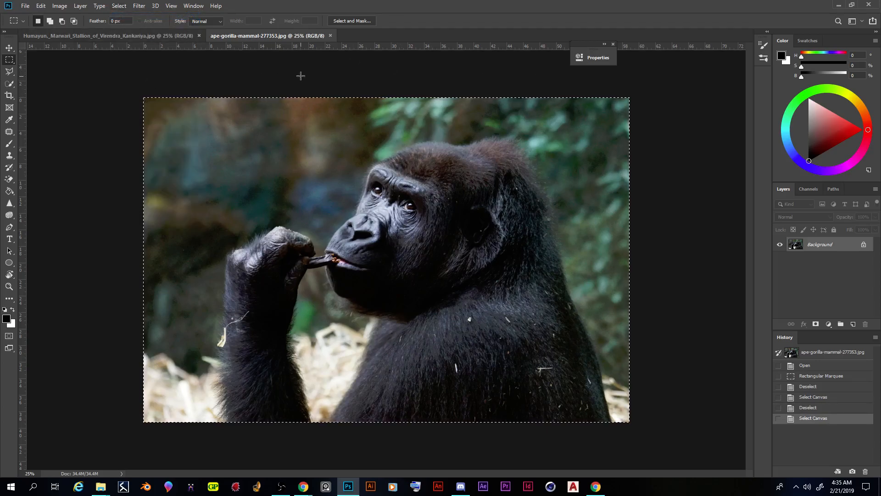
pyautogui.click(41, 6)
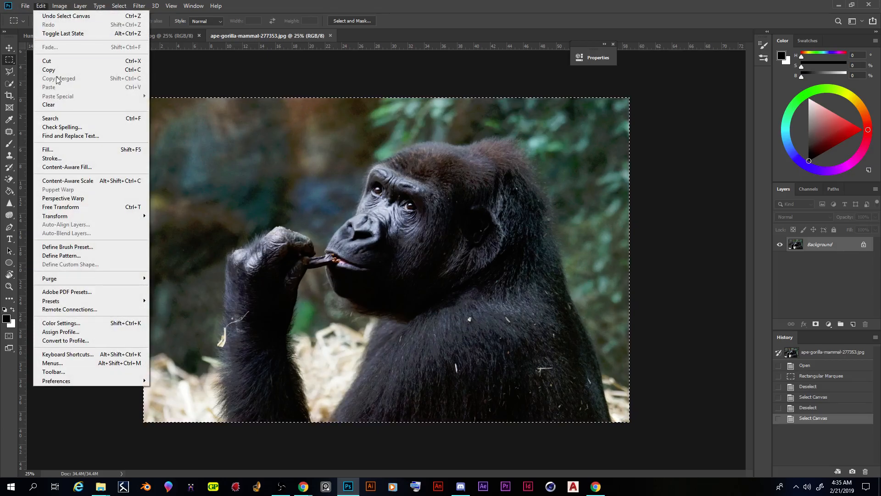
pyautogui.click(49, 70)
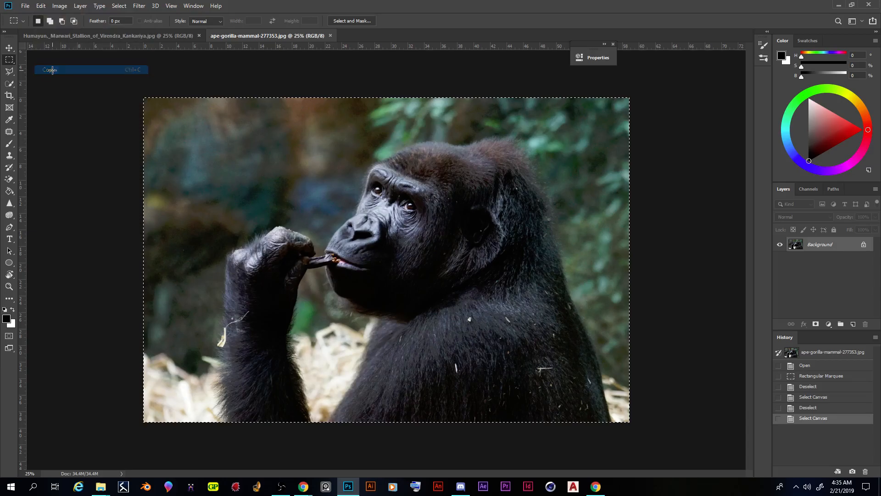
pyautogui.click(115, 36)
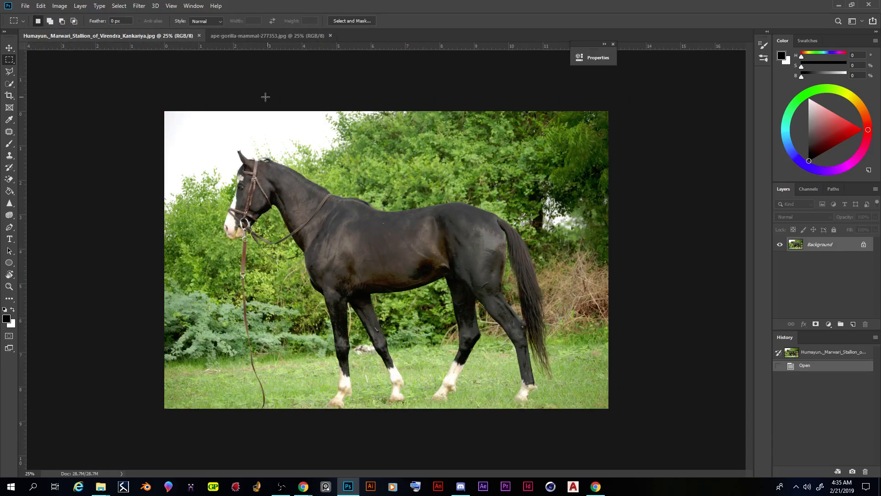
pyautogui.click(40, 7)
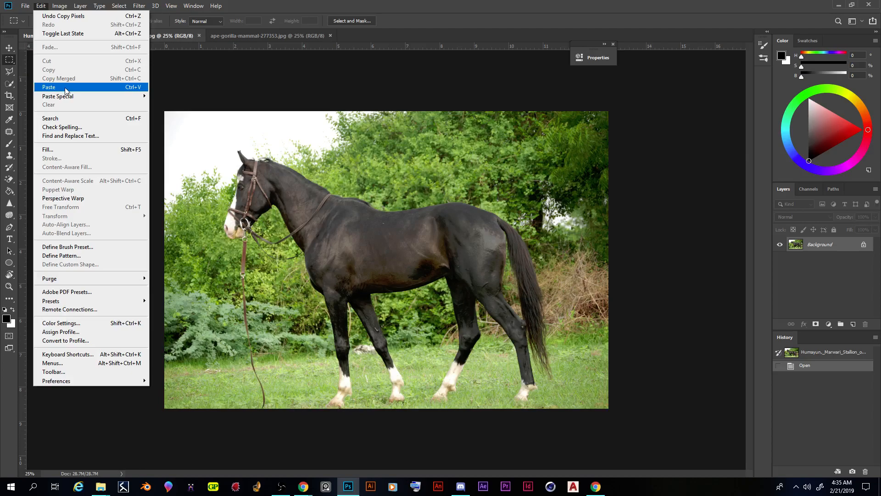
pyautogui.click(65, 87)
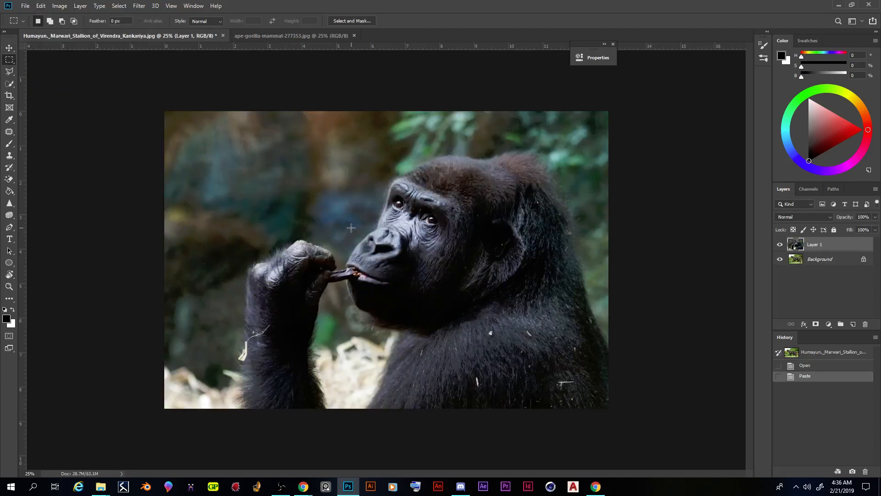
# Step: Toggle the pasted gorilla layer off and on, and shift it up and to the left on the canvas
pyautogui.click(781, 245)
pyautogui.click(780, 245)
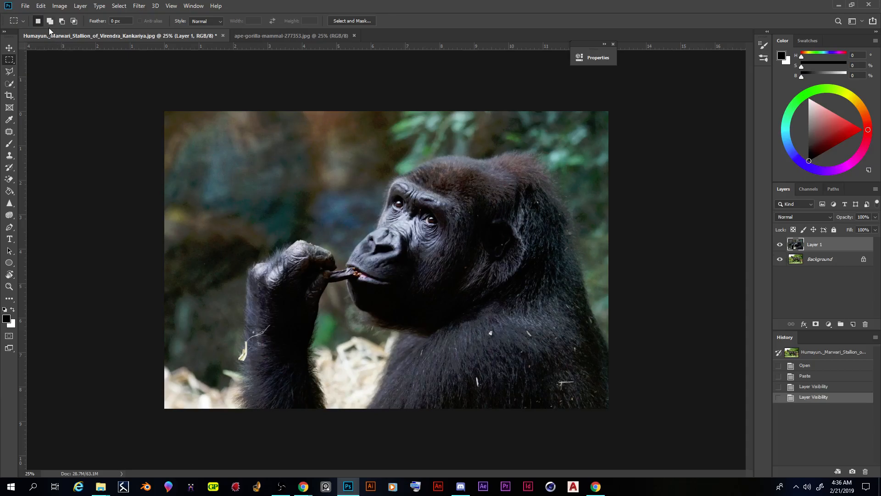
pyautogui.click(9, 49)
pyautogui.moveTo(469, 265); pyautogui.dragTo(461, 293)
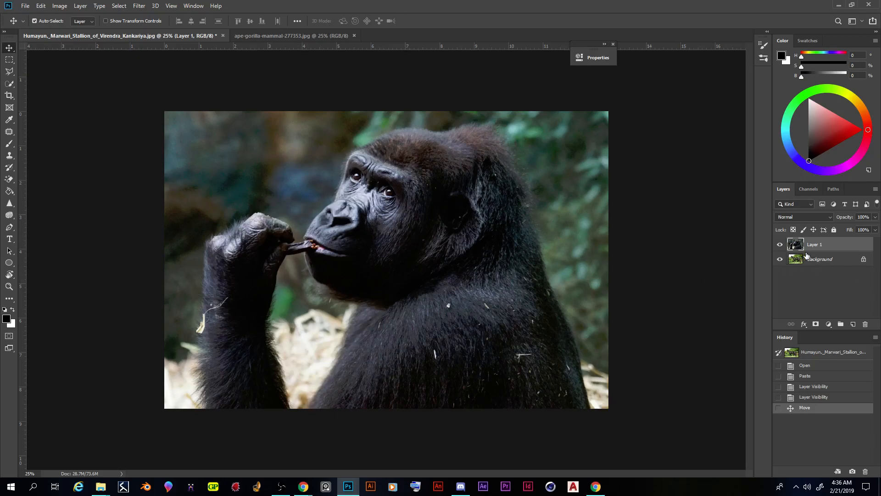
# Step: Duplicate the horse's Background layer within the stallion document, keeping the suggested name
pyautogui.click(818, 260)
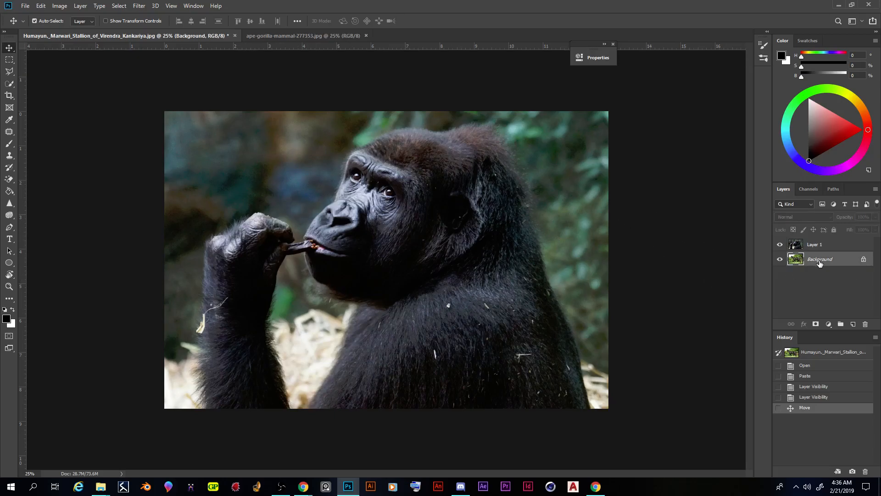
pyautogui.rightClick(820, 262)
pyautogui.click(818, 254)
pyautogui.rightClick(795, 262)
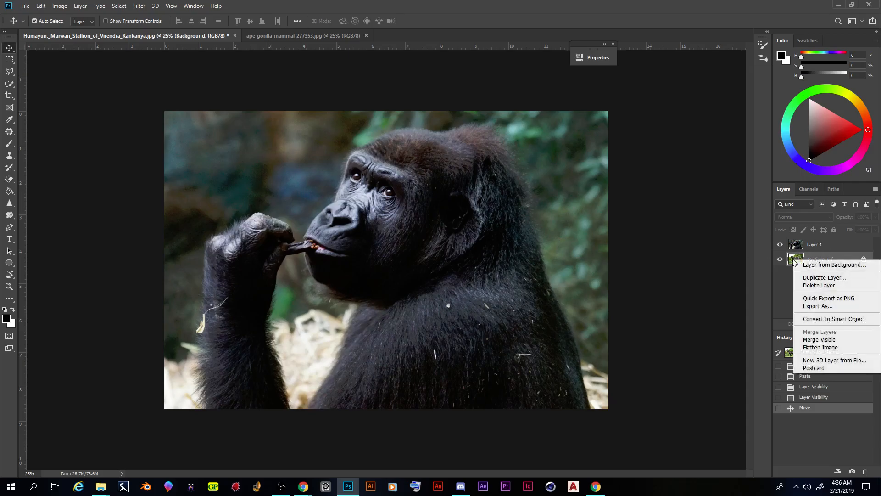
pyautogui.click(812, 278)
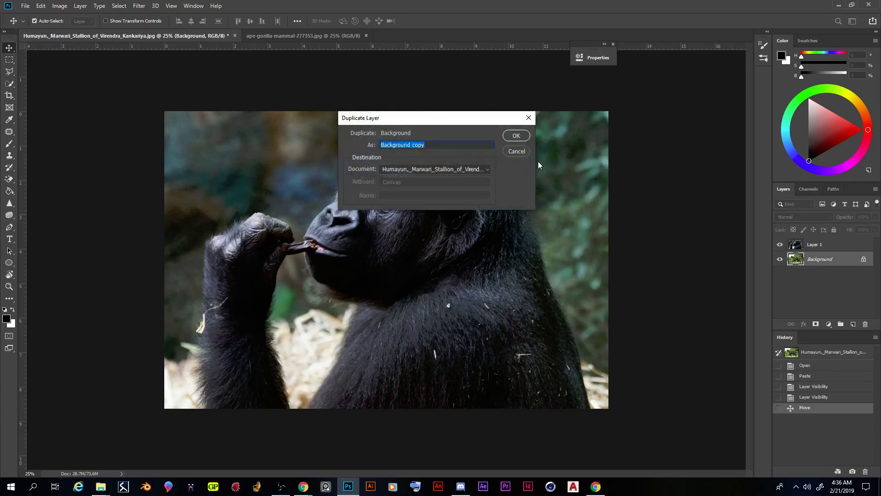
pyautogui.click(515, 136)
# Step: Duplicate the gorilla's Layer 1 within the stallion document, keeping the suggested name
pyautogui.click(815, 247)
pyautogui.rightClick(815, 247)
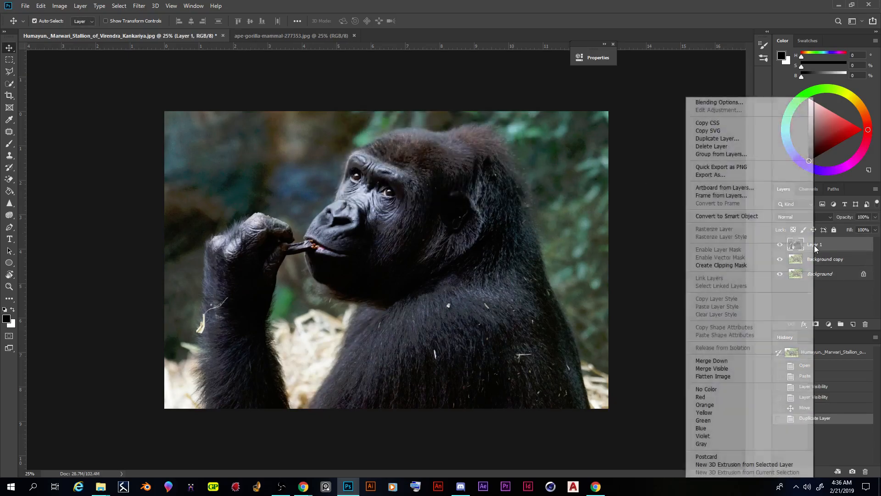
pyautogui.click(755, 138)
pyautogui.click(525, 138)
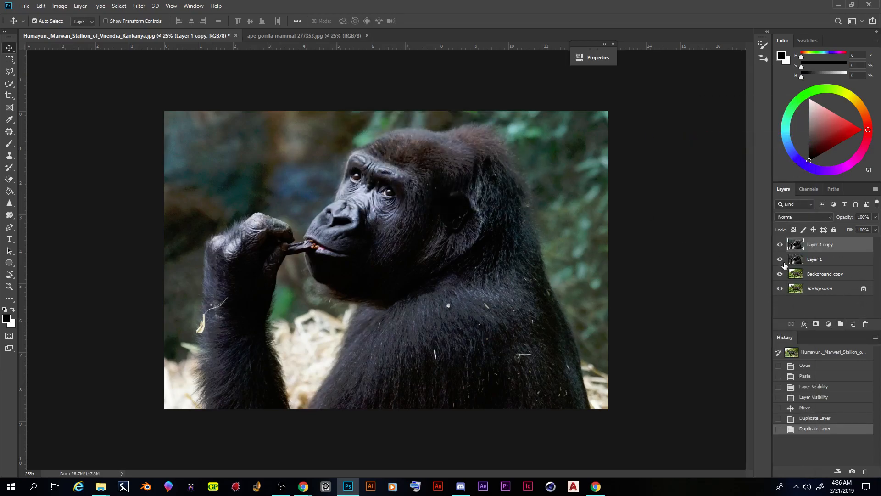
# Step: Hide the original Background and Layer 1, and place Background copy directly beneath Layer 1 copy
pyautogui.click(781, 290)
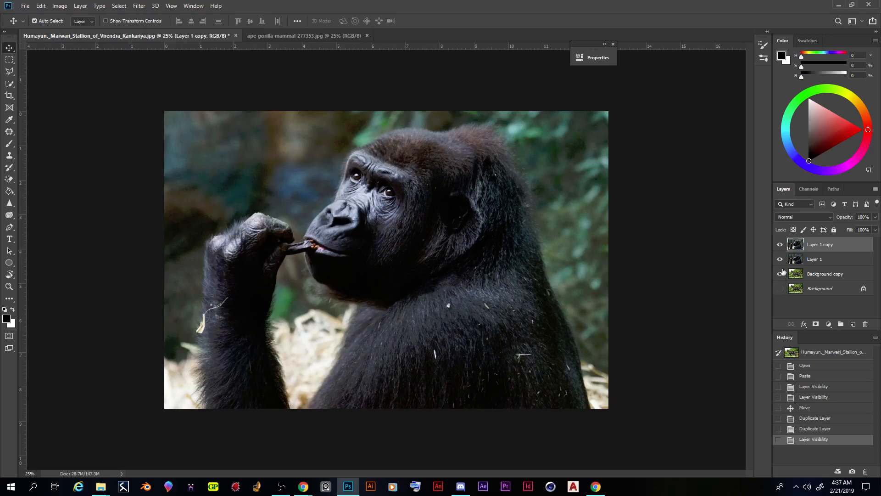
pyautogui.click(780, 259)
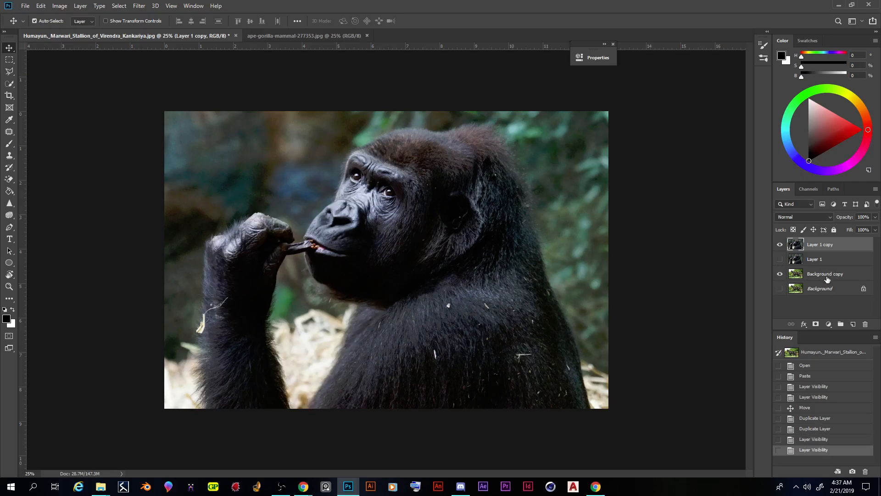
pyautogui.moveTo(830, 279); pyautogui.dragTo(824, 253)
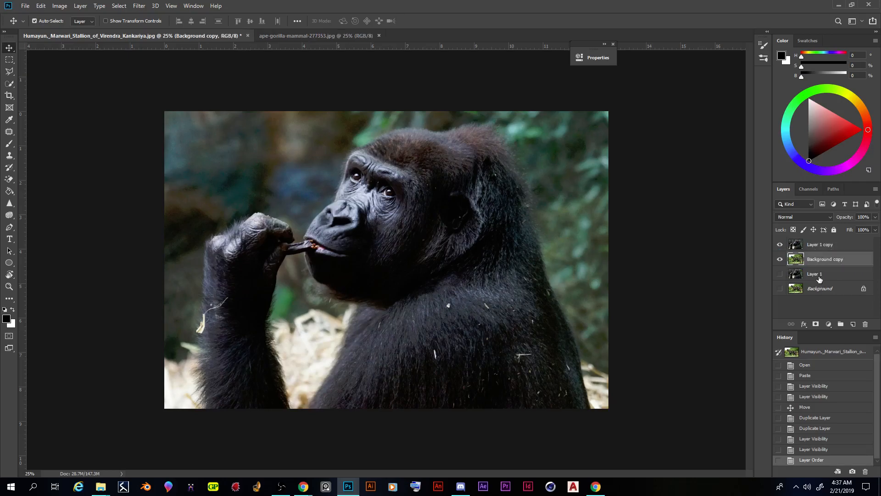
# Step: Convert the horse's Background into a regular layer and leave it unlocked
pyautogui.click(819, 290)
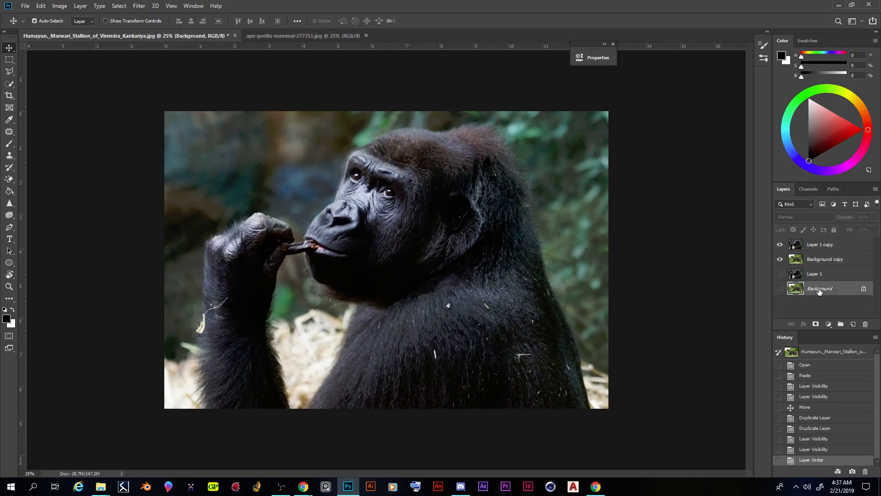
pyautogui.doubleClick(819, 290)
pyautogui.click(514, 162)
pyautogui.keyDown('alt'); pyautogui.doubleClick(819, 290); pyautogui.keyUp('alt')
pyautogui.click(834, 229)
pyautogui.click(863, 291)
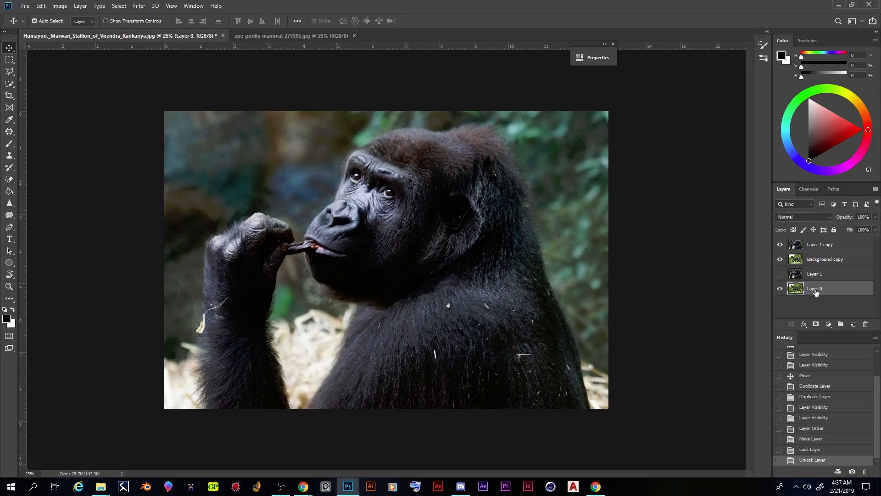
# Step: Rename the original horse layer as "untouched horse"
pyautogui.doubleClick(816, 289)
pyautogui.write('untouched horse')
pyautogui.press('Return')
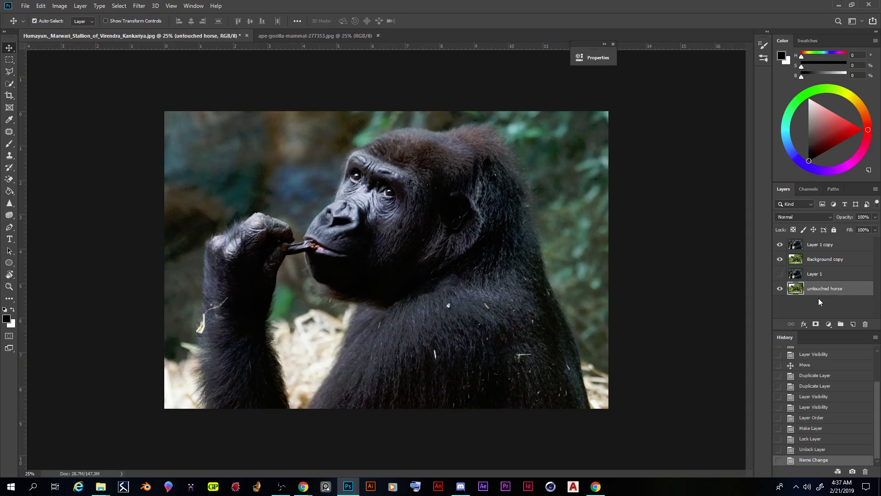
# Step: Rename the original gorilla layer as "untouched gorilla", and hide the untouched horse layer
pyautogui.doubleClick(814, 275)
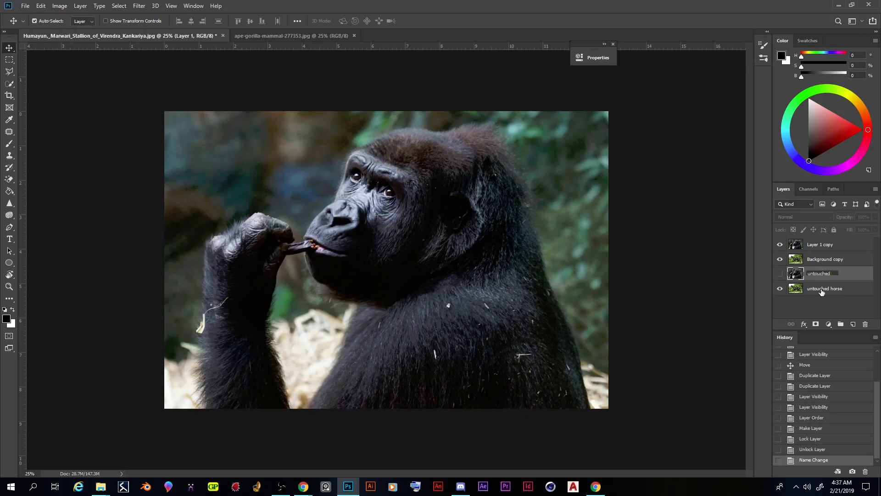
pyautogui.write('untouched gorilla')
pyautogui.press('Return')
pyautogui.click(779, 290)
# Step: Toggle Layer 1 copy off and on to check the horse copy beneath, and shift the gorilla copy slightly down and right
pyautogui.click(786, 255)
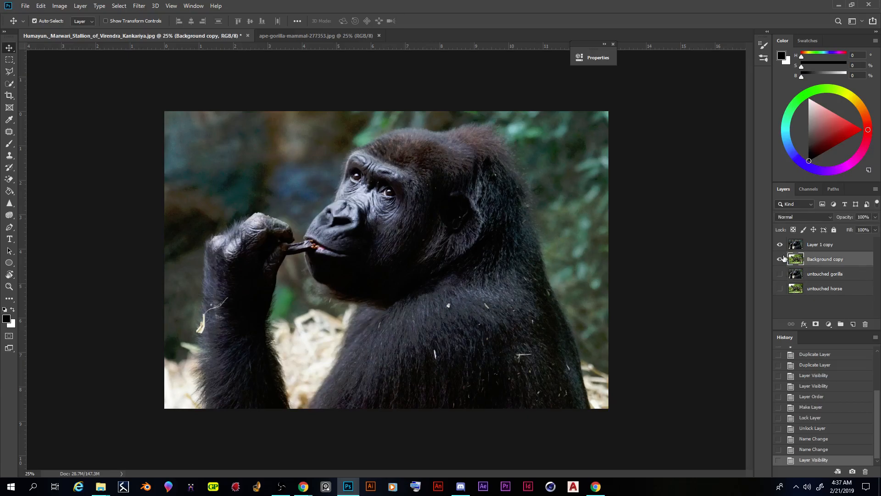
pyautogui.click(780, 245)
pyautogui.click(780, 246)
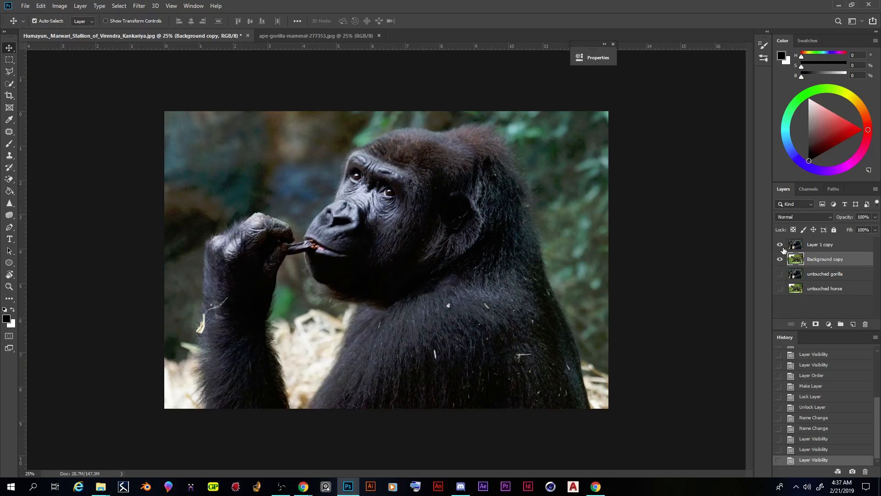
pyautogui.click(816, 247)
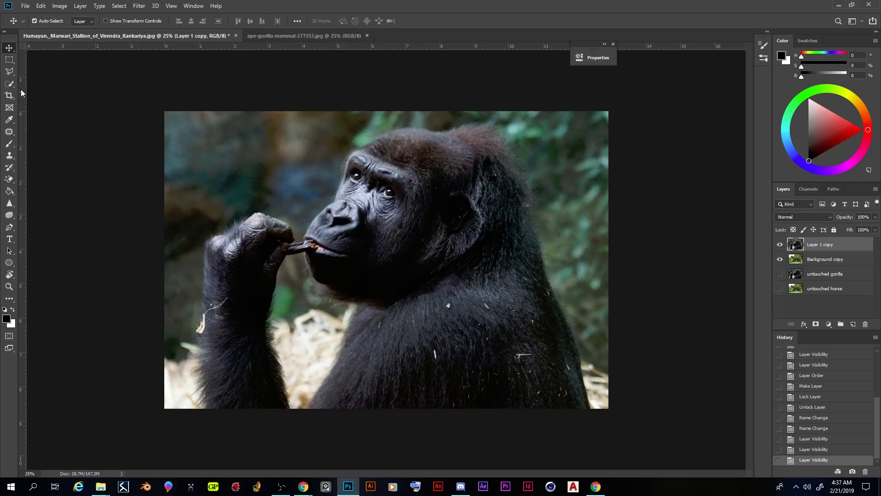
pyautogui.moveTo(368, 234); pyautogui.dragTo(430, 250)
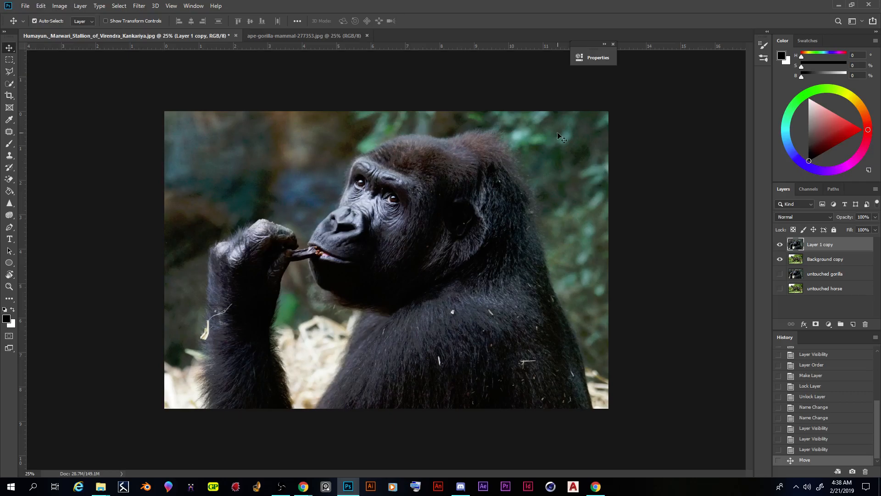
# Step: Scale the gorilla copy down proportionally to about 38% and place it over the horse's back
pyautogui.click(41, 7)
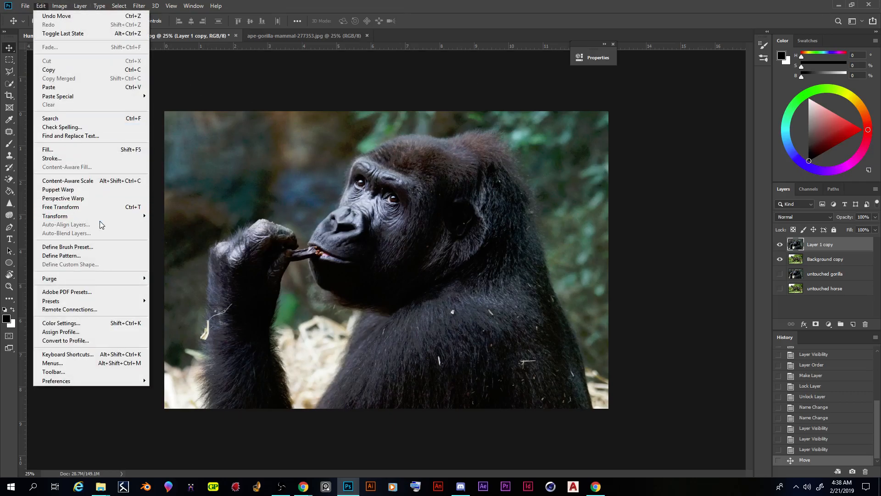
pyautogui.moveTo(98, 219)
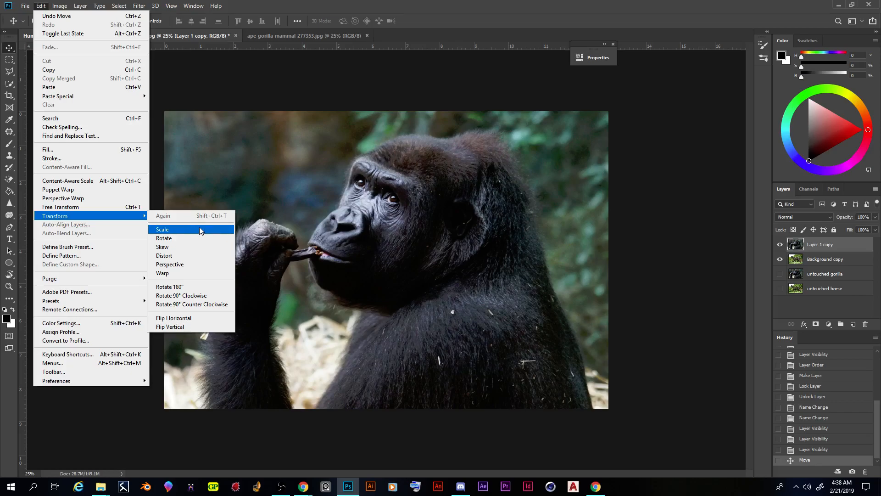
pyautogui.click(200, 229)
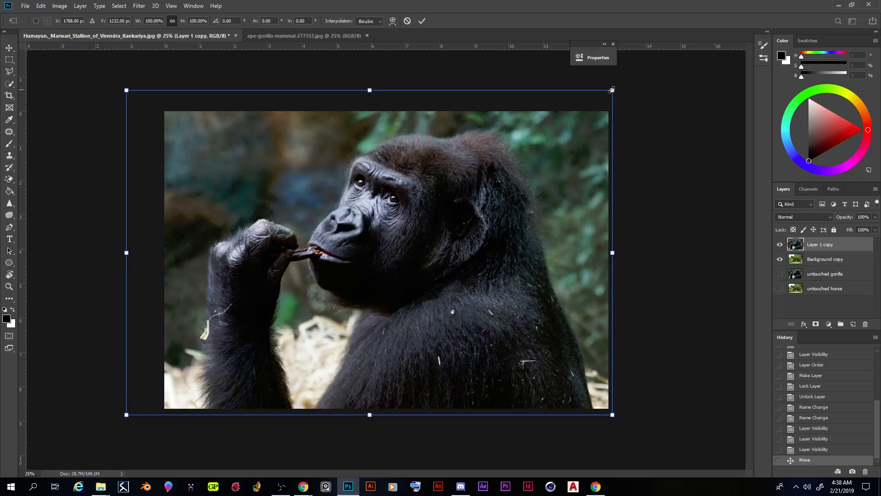
pyautogui.moveTo(612, 90); pyautogui.dragTo(627, 79)
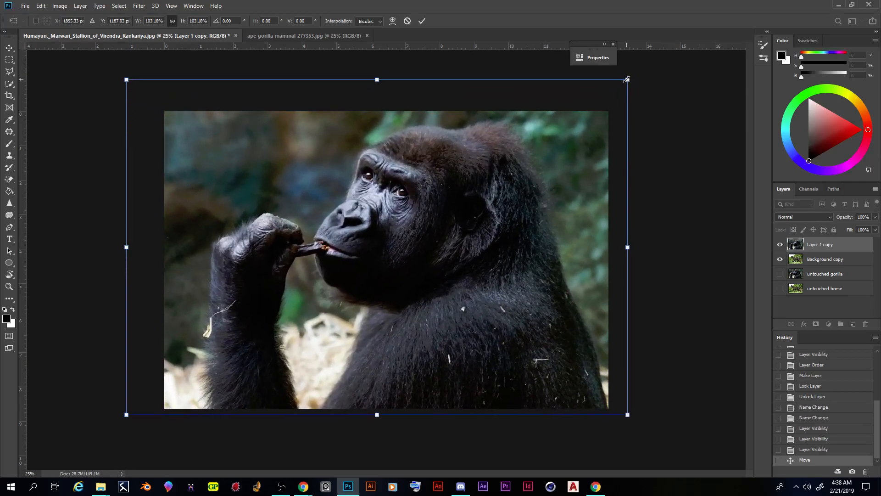
pyautogui.moveTo(628, 80)
pyautogui.mouseDown()
pyautogui.moveTo(590, 212)
pyautogui.moveTo(519, 188)
pyautogui.moveTo(394, 95)
pyautogui.moveTo(505, 117)
pyautogui.moveTo(459, 159)
pyautogui.moveTo(308, 138)
pyautogui.moveTo(365, 275)
pyautogui.moveTo(504, 196)
pyautogui.moveTo(528, 113)
pyautogui.moveTo(538, 248)
pyautogui.moveTo(549, 171)
pyautogui.moveTo(627, 80)
pyautogui.mouseUp()
pyautogui.moveTo(627, 80); pyautogui.dragTo(408, 178)
pyautogui.moveTo(336, 274); pyautogui.dragTo(439, 219)
pyautogui.moveTo(532, 160); pyautogui.dragTo(383, 194)
pyautogui.moveTo(342, 312); pyautogui.dragTo(427, 205)
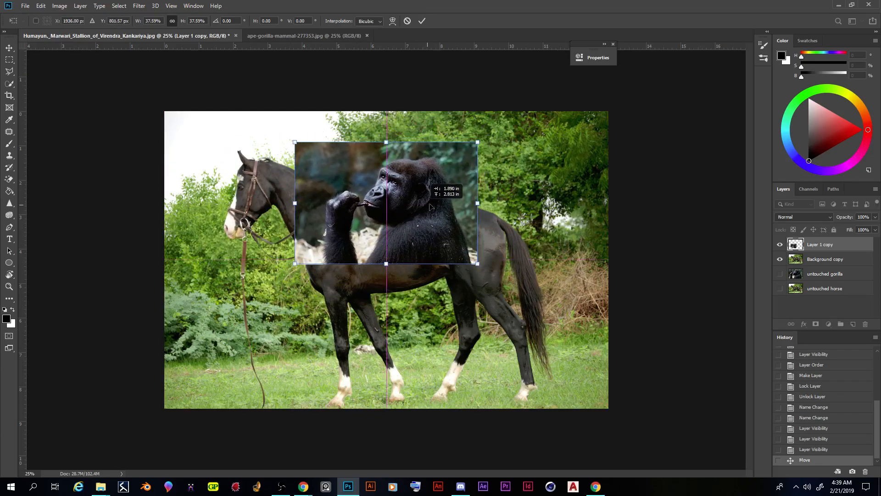
# Step: Scale the gorilla copy further down to about 31.6%, apply the transform, and shift it up and left over the horse's shoulder
pyautogui.moveTo(484, 136); pyautogui.dragTo(453, 157)
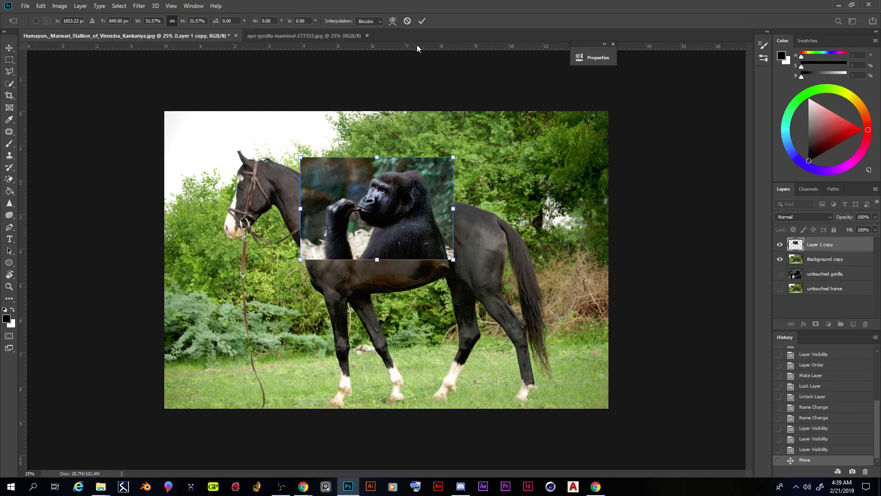
pyautogui.click(422, 22)
pyautogui.moveTo(407, 209); pyautogui.dragTo(388, 198)
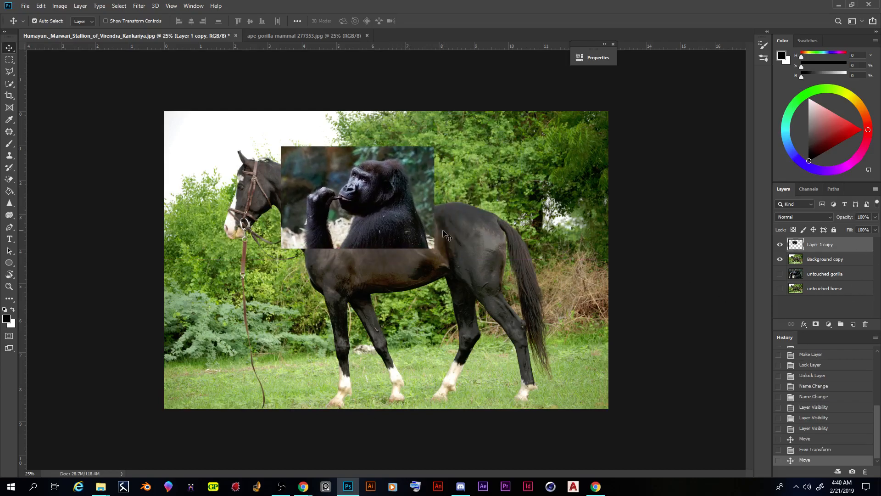
# Step: Add a layer mask to the gorilla's Layer 1 copy
pyautogui.hotkey('ctrl', '+')
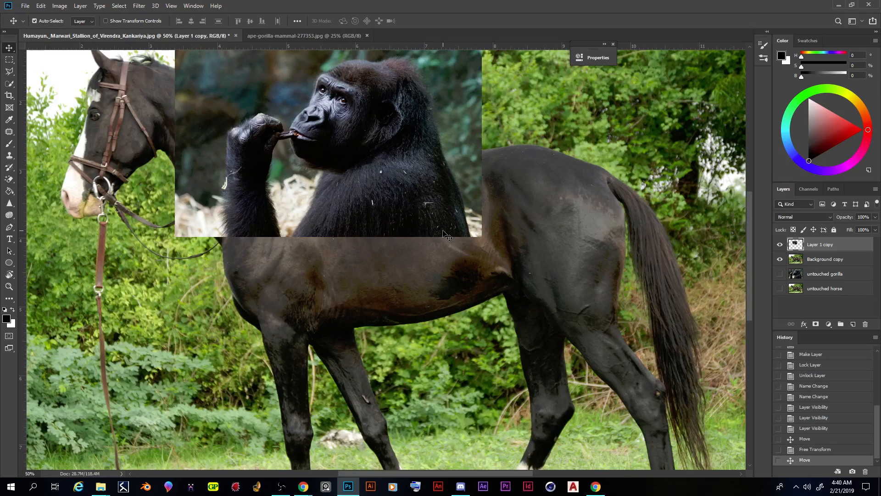
pyautogui.scroll(4, 444, 234)
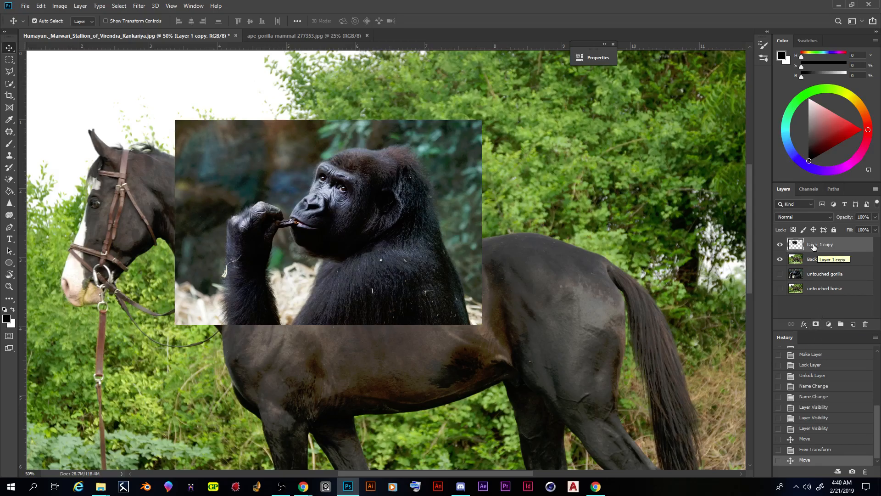
pyautogui.click(816, 324)
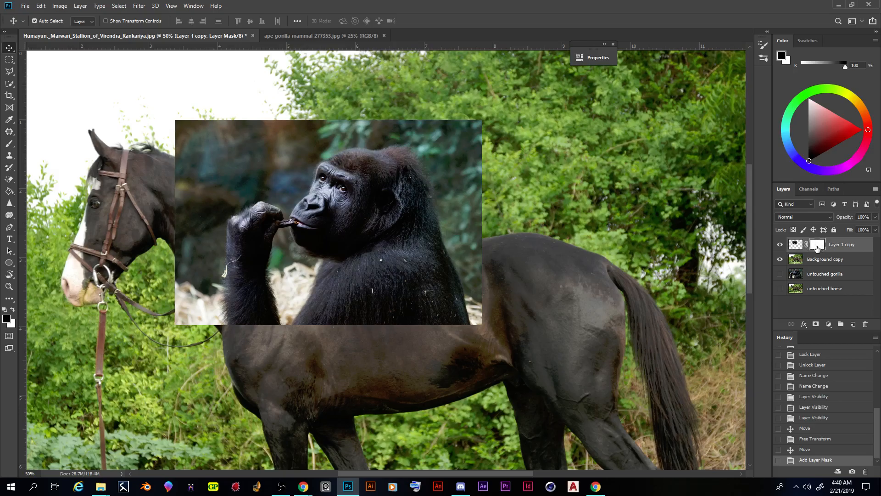
# Step: Alternate between the gorilla layer's image and its mask, ending with the mask as the active target
pyautogui.click(797, 250)
pyautogui.click(818, 248)
pyautogui.click(797, 249)
pyautogui.click(822, 248)
pyautogui.click(799, 251)
pyautogui.click(819, 248)
pyautogui.click(798, 248)
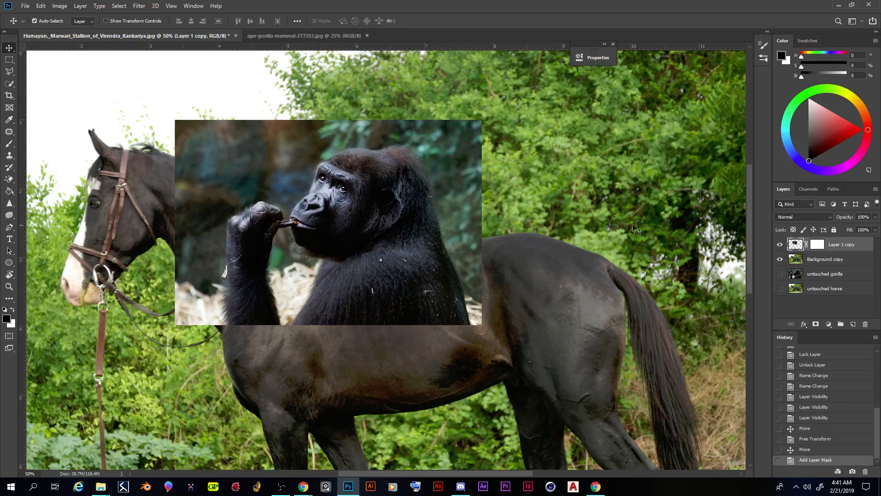
pyautogui.click(816, 247)
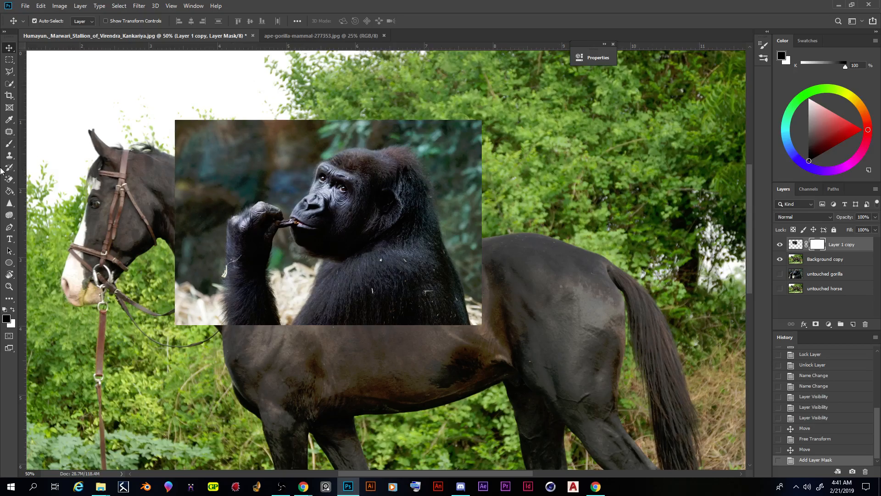
# Step: Activate the Brush tool and set a round brush of 91 px
pyautogui.click(9, 143)
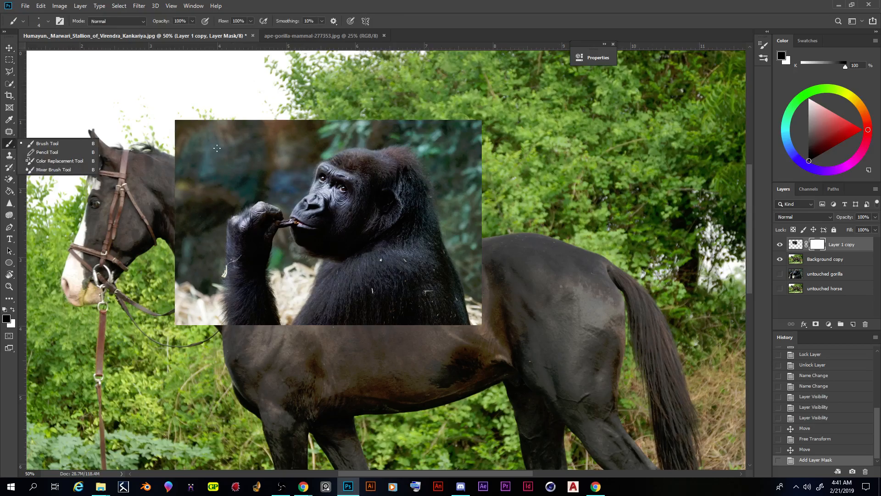
pyautogui.click(65, 142)
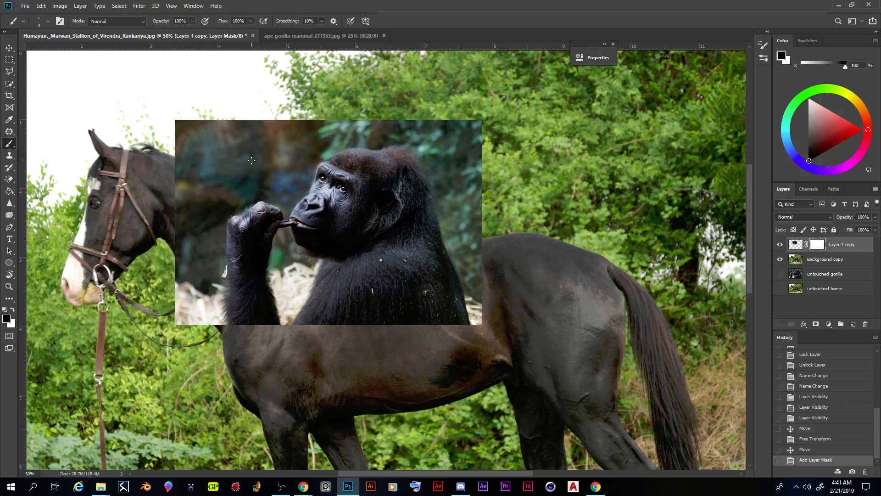
pyautogui.rightClick(275, 159)
pyautogui.moveTo(312, 182); pyautogui.dragTo(321, 182)
pyautogui.click(448, 9)
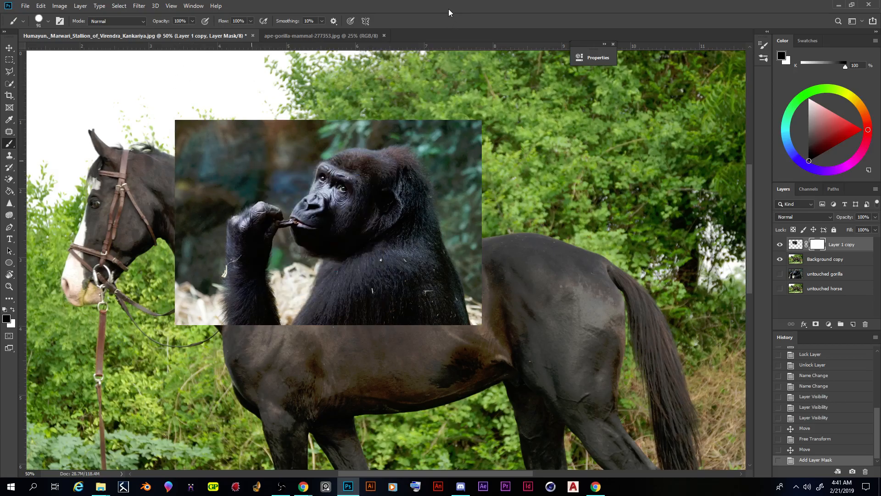
pyautogui.rightClick(234, 167)
pyautogui.click(368, 9)
# Step: Reset the paint colours to black and white and swap foreground and background back and forth, ending with black in front
pyautogui.click(5, 310)
pyautogui.click(12, 310)
pyautogui.click(13, 311)
pyautogui.click(12, 310)
pyautogui.click(13, 310)
pyautogui.click(12, 311)
pyautogui.click(13, 311)
pyautogui.click(12, 310)
pyautogui.click(13, 310)
pyautogui.click(13, 310)
pyautogui.press('x')
pyautogui.press('x')
pyautogui.press('x')
pyautogui.press('x')
pyautogui.press('x')
pyautogui.press('x')
pyautogui.press('x')
pyautogui.press('x')
pyautogui.press('x')
pyautogui.press('x')
pyautogui.press('x')
pyautogui.press('x')
pyautogui.press('x')
pyautogui.press('x')
pyautogui.press('x')
pyautogui.press('x')
pyautogui.press('x')
pyautogui.press('x')
pyautogui.press('x')
pyautogui.press('x')
pyautogui.press('x')
pyautogui.press('x')
pyautogui.press('x')
pyautogui.press('x')
pyautogui.press('x')
pyautogui.press('x')
# Step: Look through the brush presets, collapsing and re-expanding the General Brushes folder
pyautogui.rightClick(238, 170)
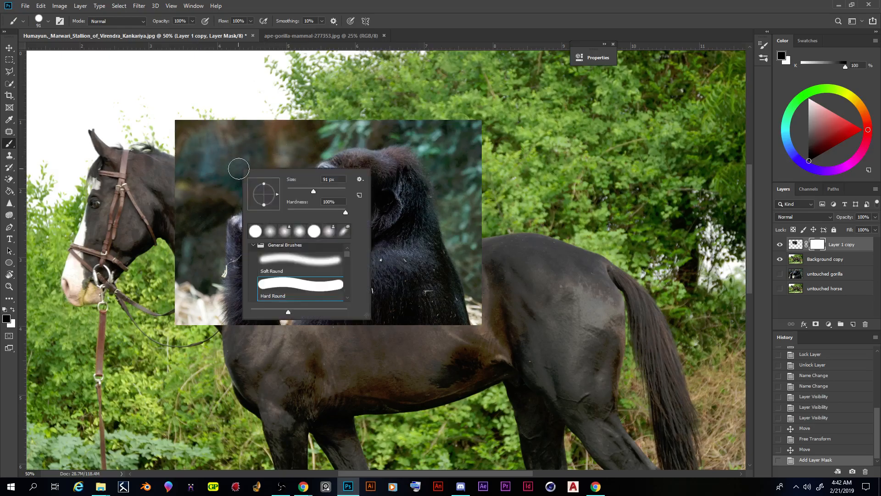
pyautogui.rightClick(233, 139)
pyautogui.click(338, 5)
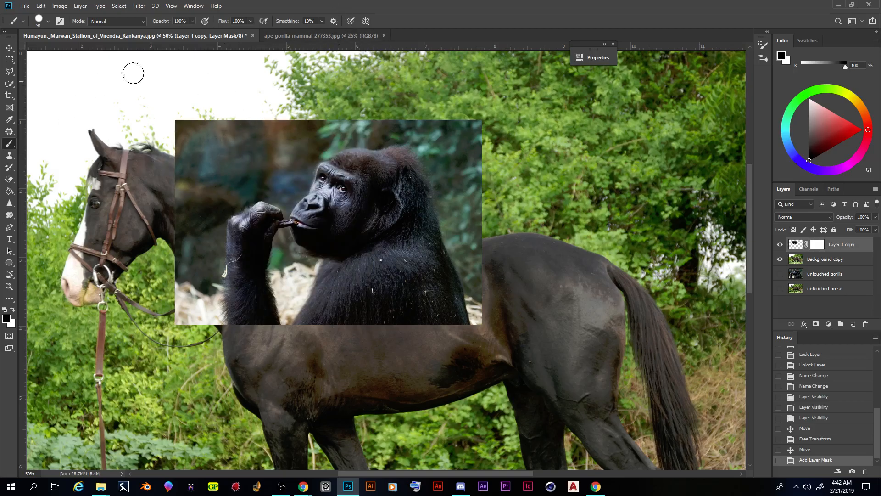
pyautogui.click(47, 21)
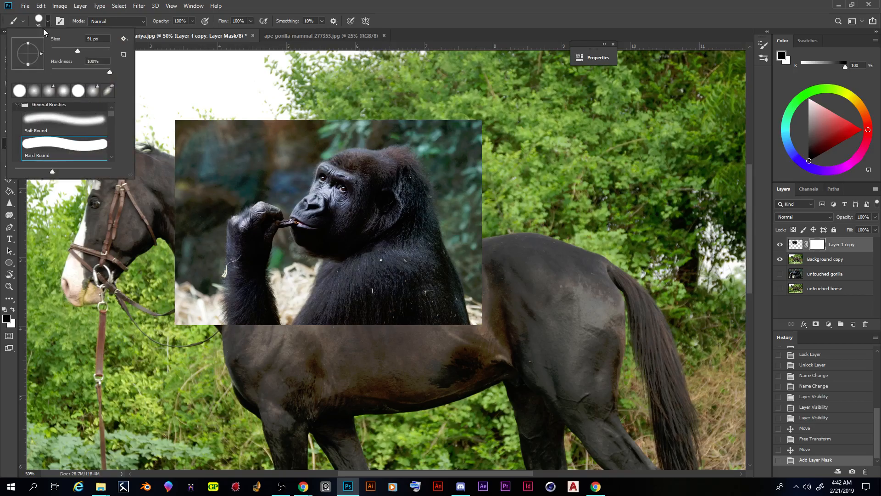
pyautogui.click(46, 22)
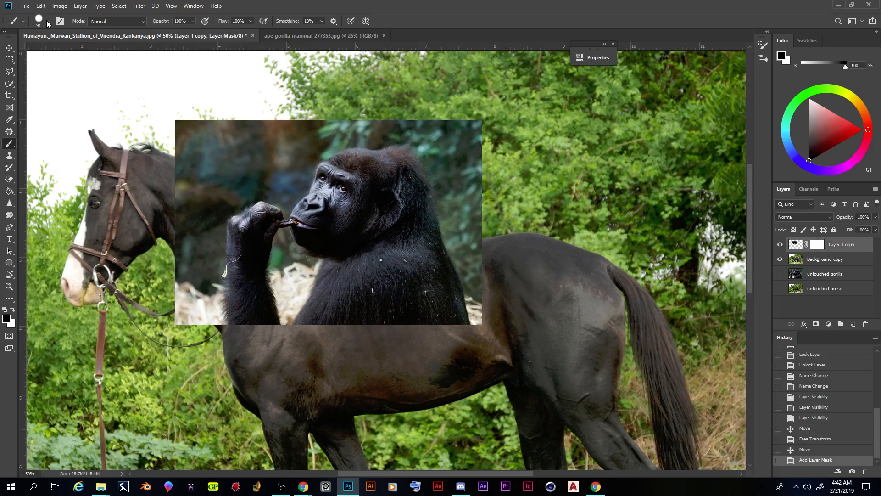
pyautogui.click(47, 21)
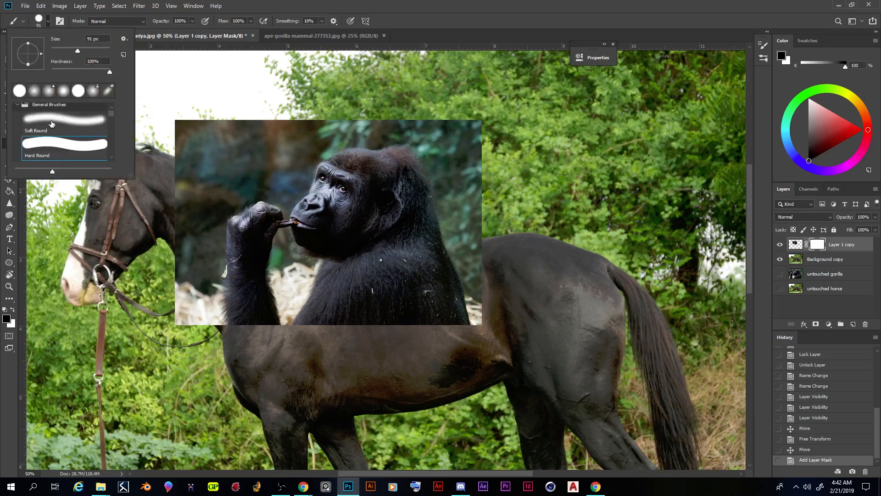
pyautogui.click(18, 105)
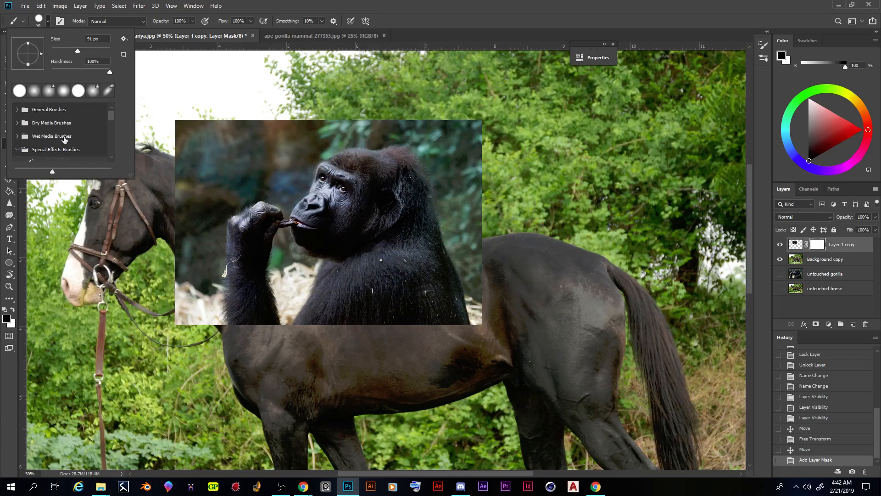
pyautogui.click(18, 112)
pyautogui.moveTo(109, 116)
pyautogui.mouseDown()
pyautogui.moveTo(109, 134)
pyautogui.moveTo(108, 113)
pyautogui.mouseUp()
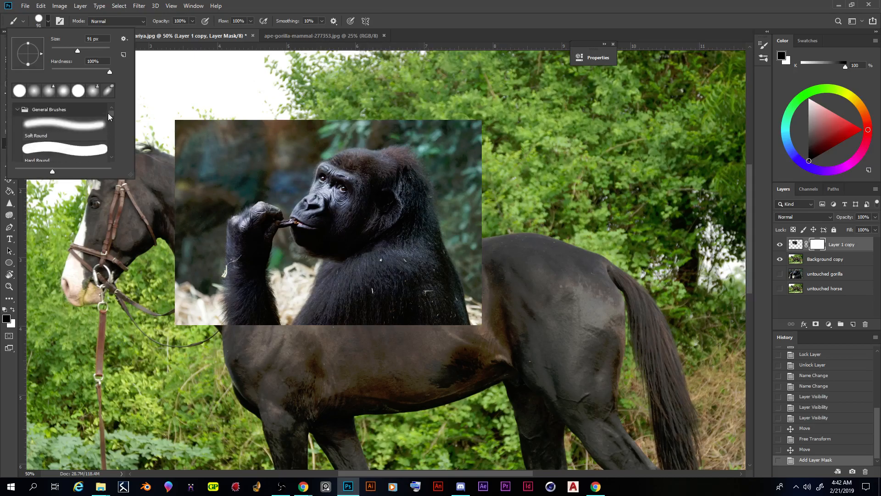
# Step: Choose the Soft Round brush at 139 px and mask out the gorilla photo's upper-left corner with black
pyautogui.click(56, 130)
pyautogui.click(64, 157)
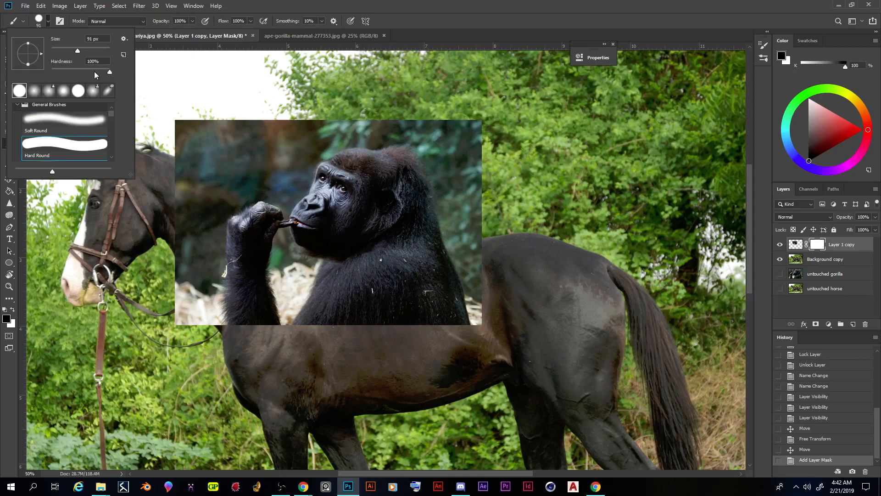
pyautogui.click(69, 120)
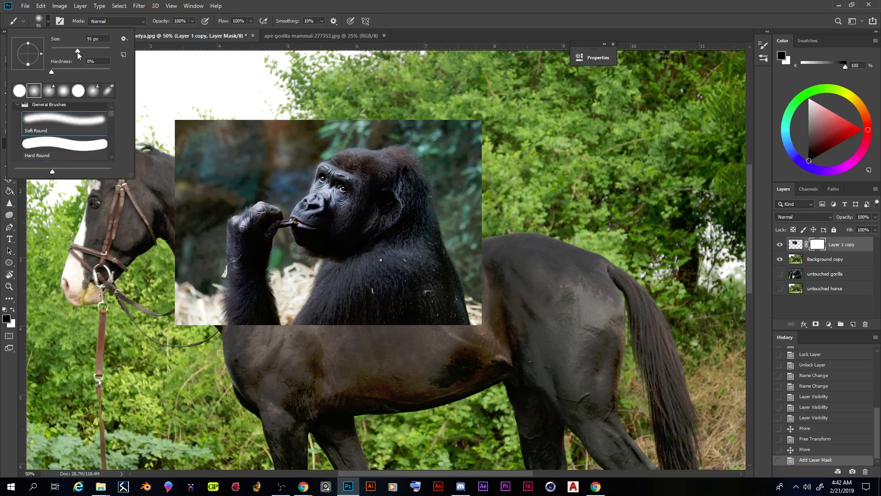
pyautogui.moveTo(82, 51); pyautogui.dragTo(83, 50)
pyautogui.moveTo(203, 143); pyautogui.dragTo(199, 150)
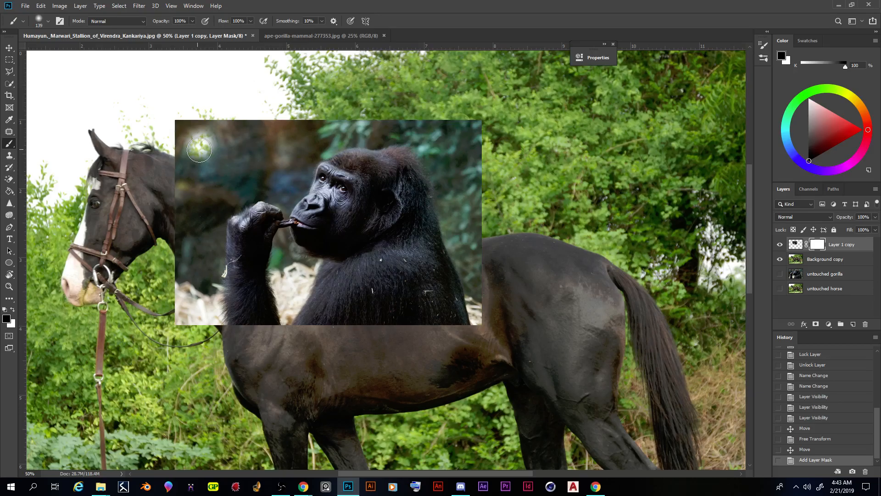
pyautogui.moveTo(199, 150); pyautogui.dragTo(218, 167)
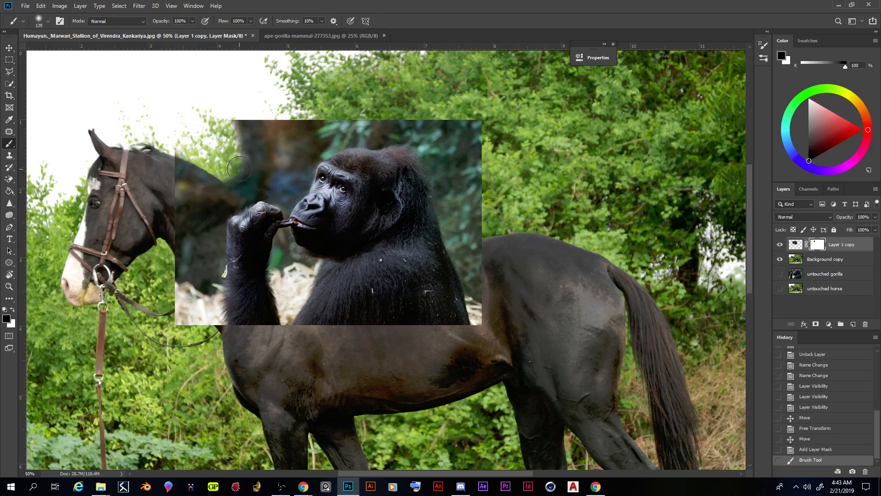
# Step: Set the brush hardness to 100% and stamp six black spots on the mask over the gorilla's background, hand and body
pyautogui.click(48, 21)
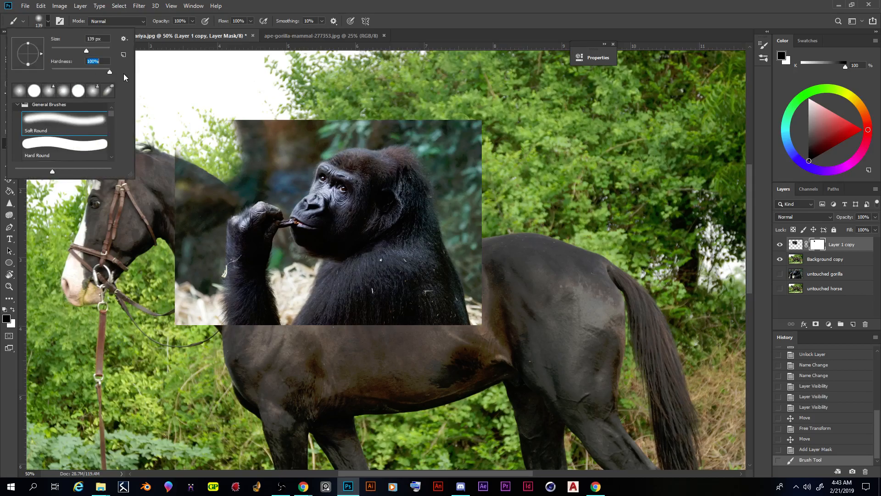
pyautogui.click(266, 143)
pyautogui.click(243, 208)
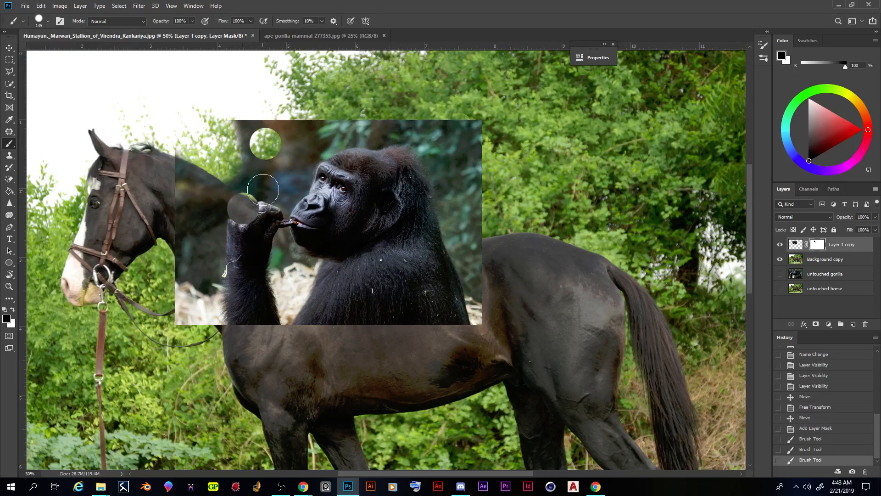
pyautogui.click(275, 179)
pyautogui.click(203, 270)
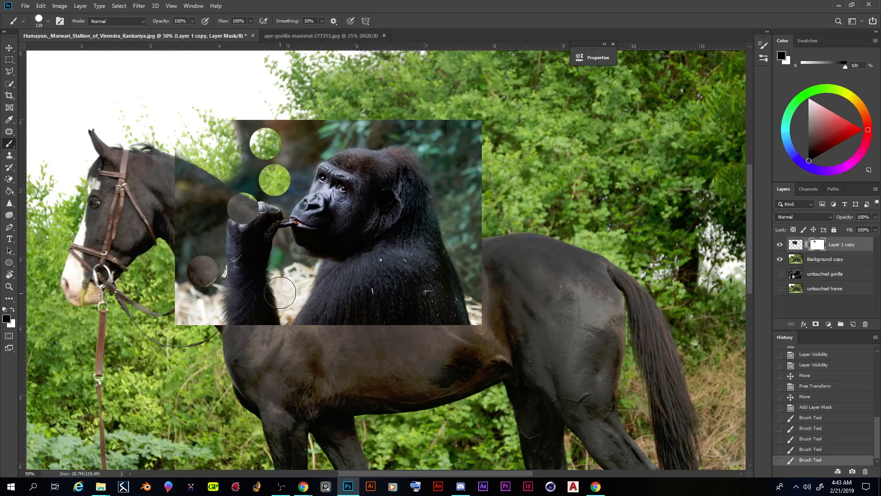
pyautogui.click(339, 299)
pyautogui.click(386, 283)
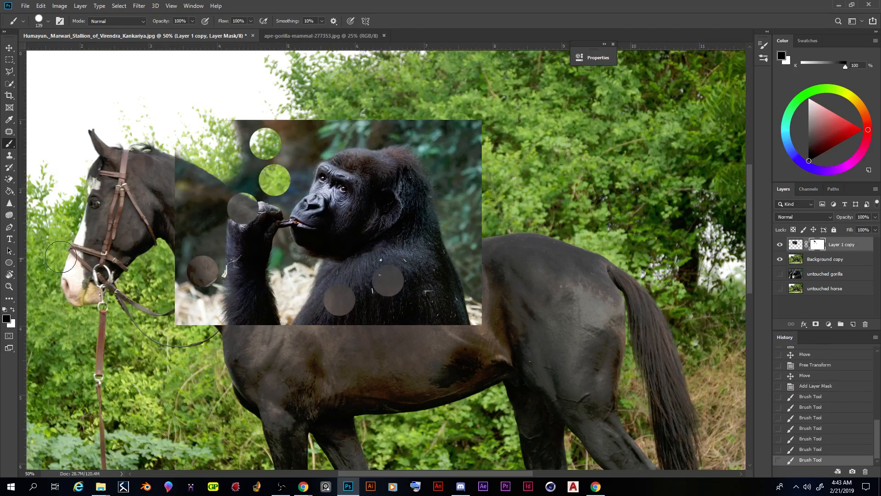
# Step: Switch back to the Soft Round brush with minimum hardness and set its size to 161 px
pyautogui.click(48, 22)
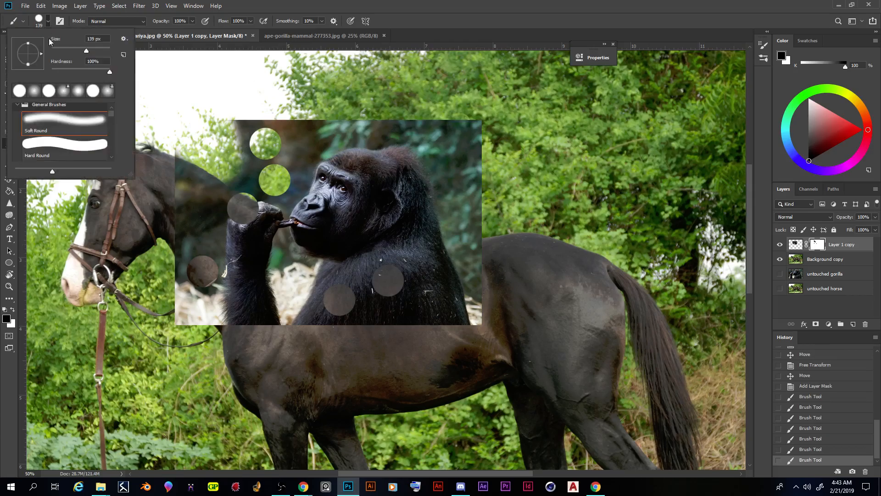
pyautogui.click(58, 127)
pyautogui.click(53, 71)
pyautogui.moveTo(85, 49); pyautogui.dragTo(90, 49)
pyautogui.click(298, 7)
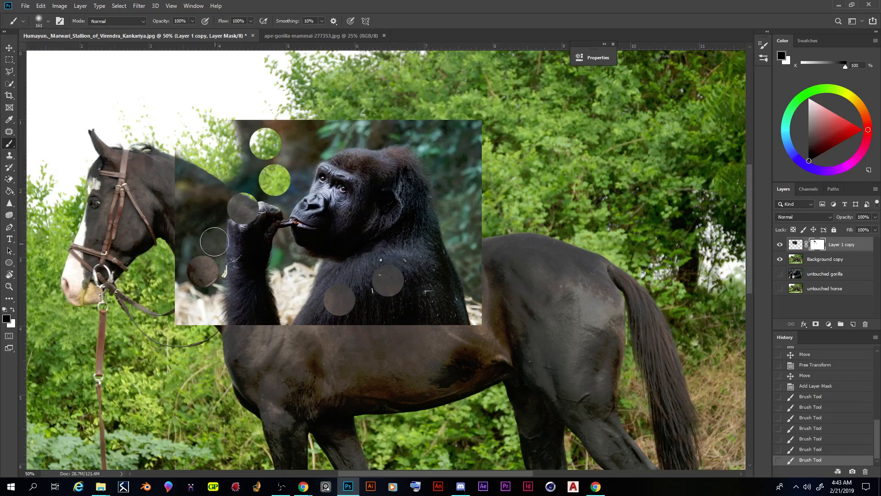
# Step: Paint black on the mask over the gorilla's jaw and around its raised hand to reveal the horse's neck
pyautogui.click(340, 231)
pyautogui.click(343, 230)
pyautogui.click(345, 231)
pyautogui.moveTo(350, 226)
pyautogui.mouseDown()
pyautogui.moveTo(323, 228)
pyautogui.moveTo(346, 242)
pyautogui.mouseUp()
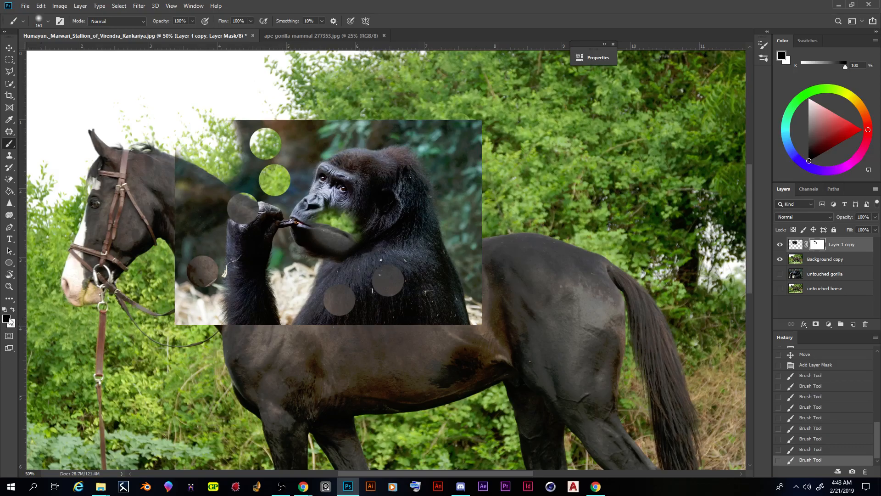
pyautogui.moveTo(246, 246)
pyautogui.mouseDown()
pyautogui.moveTo(234, 221)
pyautogui.moveTo(248, 187)
pyautogui.moveTo(235, 187)
pyautogui.moveTo(197, 220)
pyautogui.mouseUp()
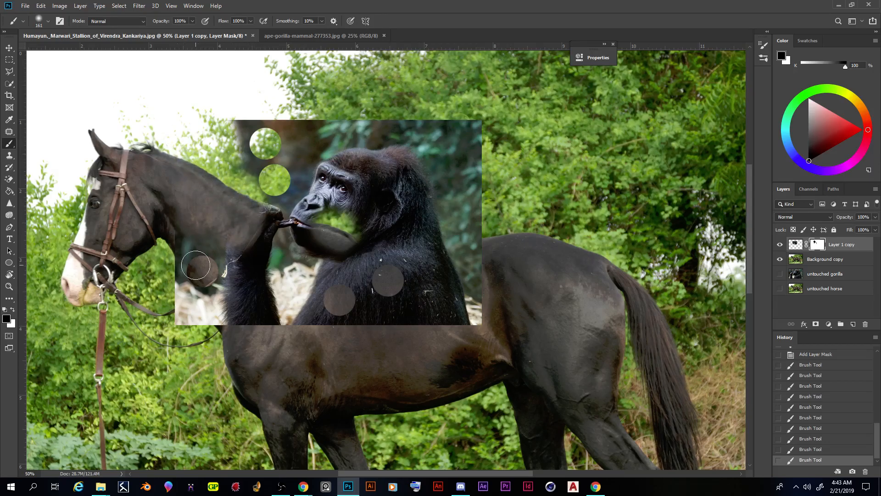
# Step: Make white the foreground colour and paint the gorilla's jaw and chest back in on the mask
pyautogui.press('x')
pyautogui.moveTo(347, 217)
pyautogui.mouseDown()
pyautogui.moveTo(331, 229)
pyautogui.moveTo(323, 220)
pyautogui.moveTo(349, 230)
pyautogui.moveTo(344, 300)
pyautogui.moveTo(379, 296)
pyautogui.moveTo(355, 289)
pyautogui.moveTo(410, 293)
pyautogui.moveTo(388, 237)
pyautogui.moveTo(400, 224)
pyautogui.mouseUp()
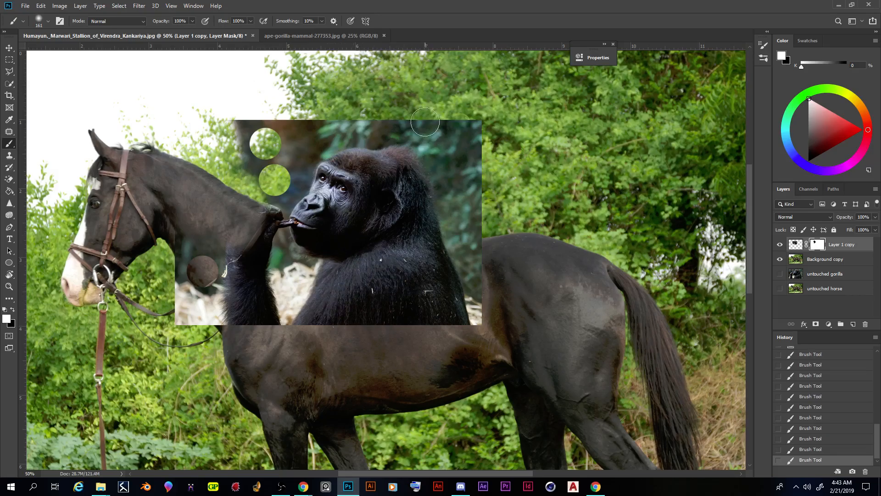
pyautogui.hotkey('ctrl', '+')
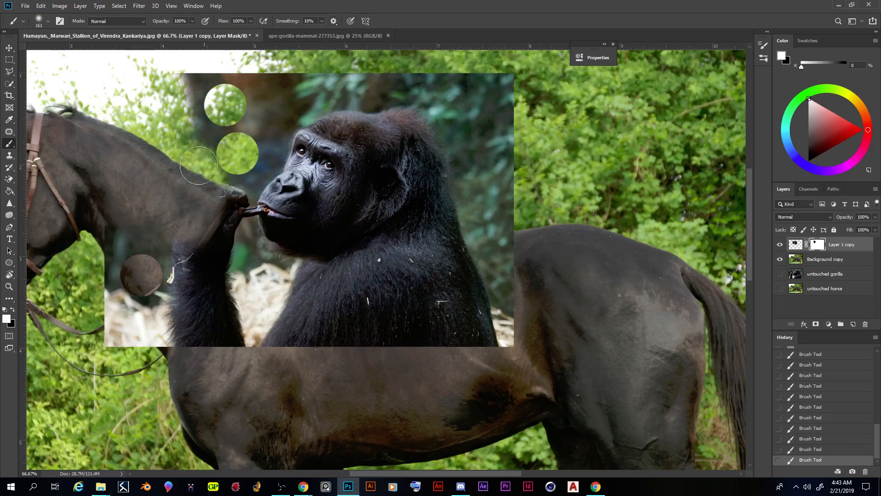
# Step: Make black the foreground colour and paint out the gorilla photo's background, raised arm and hard lower edge on the mask
pyautogui.click(12, 310)
pyautogui.moveTo(136, 266)
pyautogui.mouseDown()
pyautogui.moveTo(126, 323)
pyautogui.moveTo(116, 263)
pyautogui.moveTo(133, 331)
pyautogui.moveTo(183, 309)
pyautogui.moveTo(192, 277)
pyautogui.moveTo(162, 340)
pyautogui.moveTo(160, 299)
pyautogui.moveTo(202, 291)
pyautogui.moveTo(232, 201)
pyautogui.moveTo(171, 122)
pyautogui.moveTo(273, 96)
pyautogui.moveTo(245, 159)
pyautogui.moveTo(259, 134)
pyautogui.moveTo(370, 55)
pyautogui.moveTo(269, 108)
pyautogui.moveTo(302, 76)
pyautogui.moveTo(330, 68)
pyautogui.moveTo(495, 86)
pyautogui.moveTo(347, 73)
pyautogui.moveTo(436, 79)
pyautogui.moveTo(500, 138)
pyautogui.moveTo(441, 89)
pyautogui.moveTo(498, 184)
pyautogui.moveTo(522, 165)
pyautogui.moveTo(497, 97)
pyautogui.moveTo(491, 196)
pyautogui.moveTo(455, 100)
pyautogui.moveTo(480, 180)
pyautogui.moveTo(532, 246)
pyautogui.moveTo(534, 298)
pyautogui.moveTo(501, 192)
pyautogui.moveTo(508, 378)
pyautogui.mouseUp()
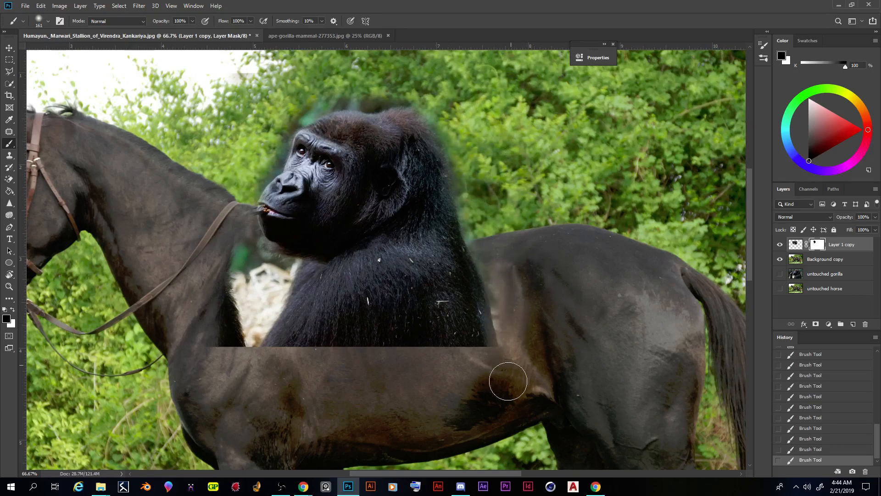
pyautogui.moveTo(228, 293)
pyautogui.mouseDown()
pyautogui.moveTo(238, 321)
pyautogui.moveTo(220, 235)
pyautogui.mouseUp()
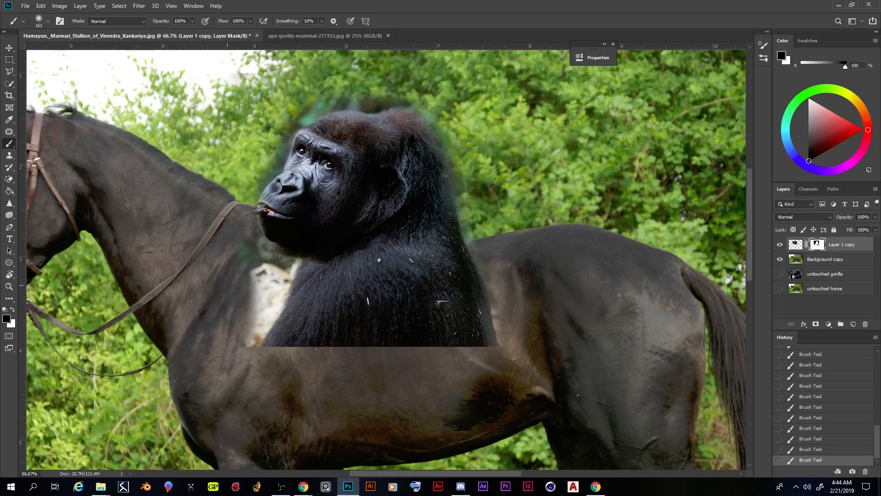
pyautogui.moveTo(219, 235); pyautogui.dragTo(496, 339)
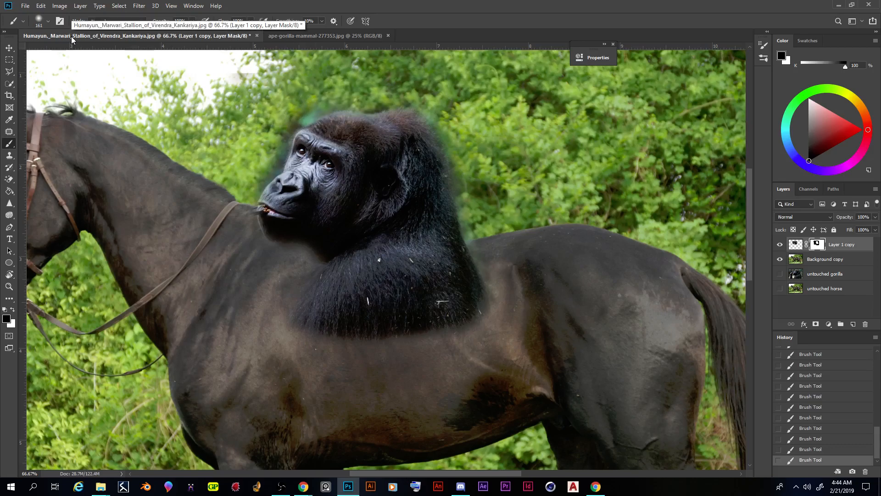
# Step: Paint black on the mask around the gorilla's nose, brow and crown to remove the leftover background halo
pyautogui.hotkey('ctrl', '+')
pyautogui.hotkey('ctrl', '+')
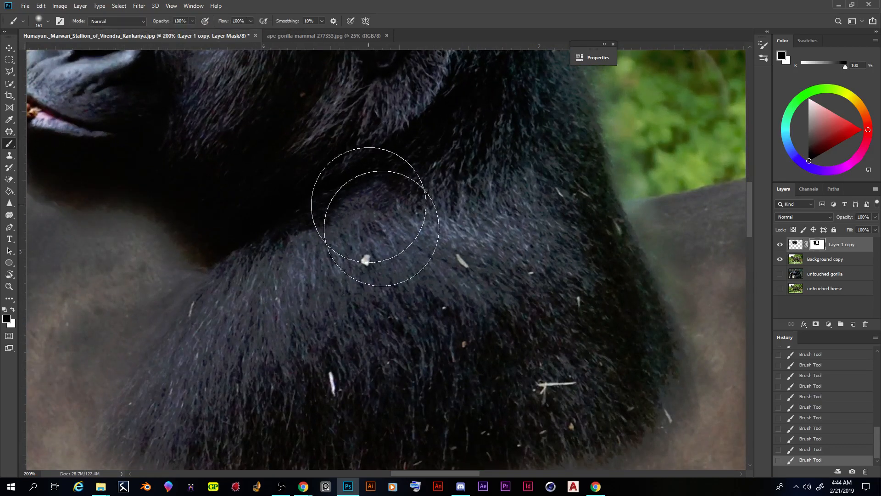
pyautogui.scroll(4, 339, 202)
pyautogui.scroll(3, 376, 213)
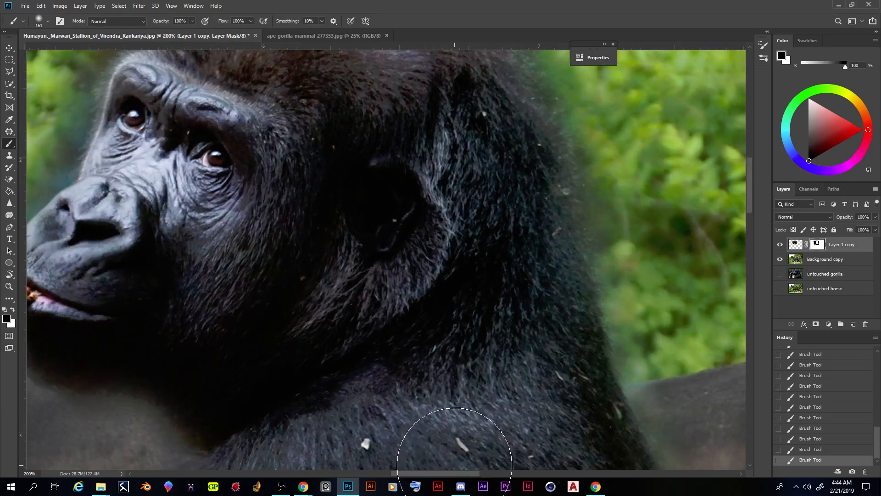
pyautogui.moveTo(442, 471); pyautogui.dragTo(412, 473)
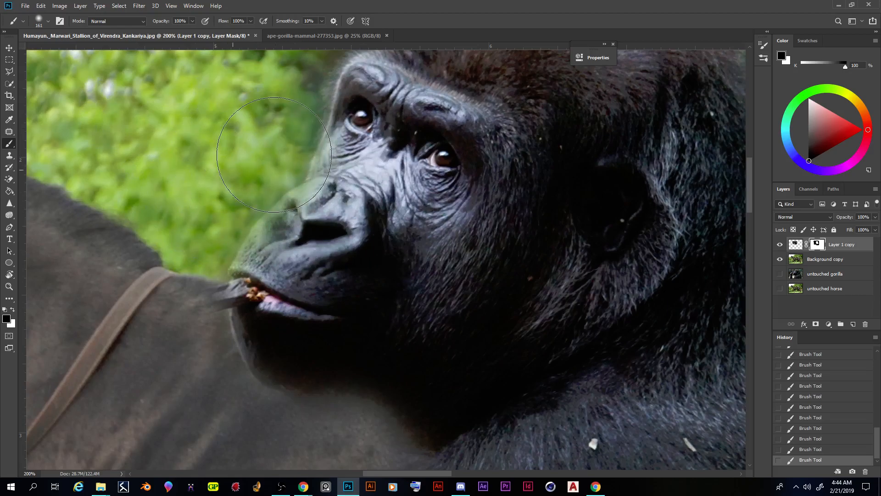
pyautogui.scroll(2, 274, 155)
pyautogui.scroll(4, 295, 167)
pyautogui.moveTo(346, 125)
pyautogui.mouseDown()
pyautogui.moveTo(404, 79)
pyautogui.moveTo(455, 68)
pyautogui.mouseUp()
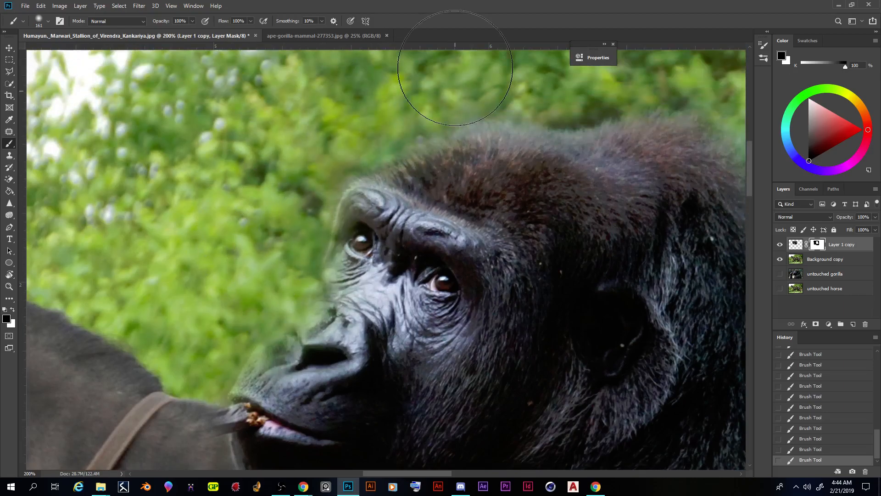
# Step: Set the mask brush to 47 px with 66% hardness for detailed edge work on the gorilla's face
pyautogui.scroll(-5, 157, 206)
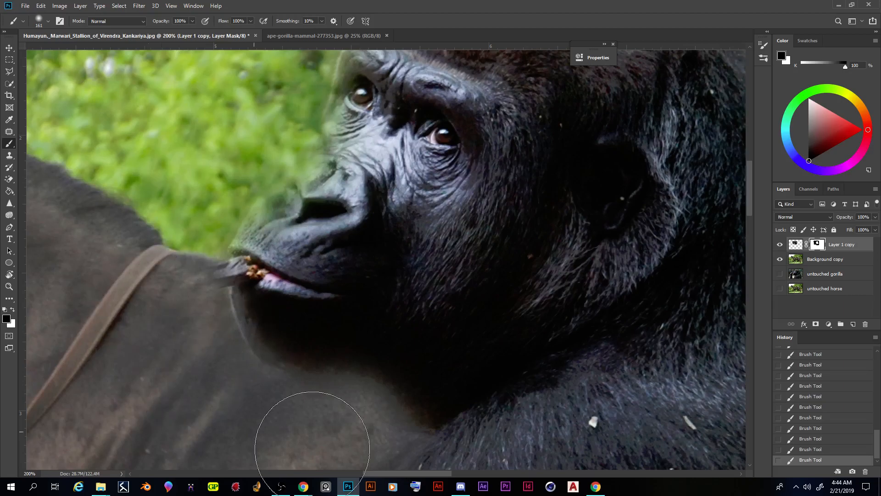
pyautogui.scroll(5, 275, 152)
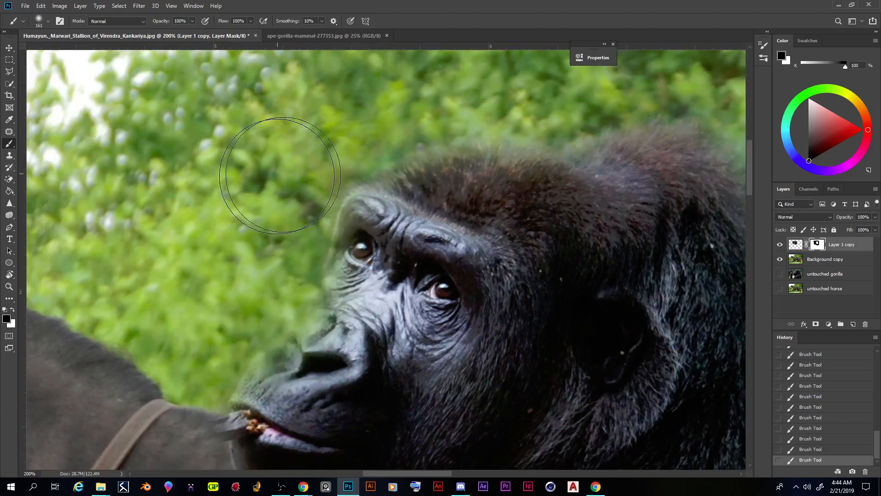
pyautogui.scroll(-2, 354, 210)
pyautogui.scroll(-2, 354, 210)
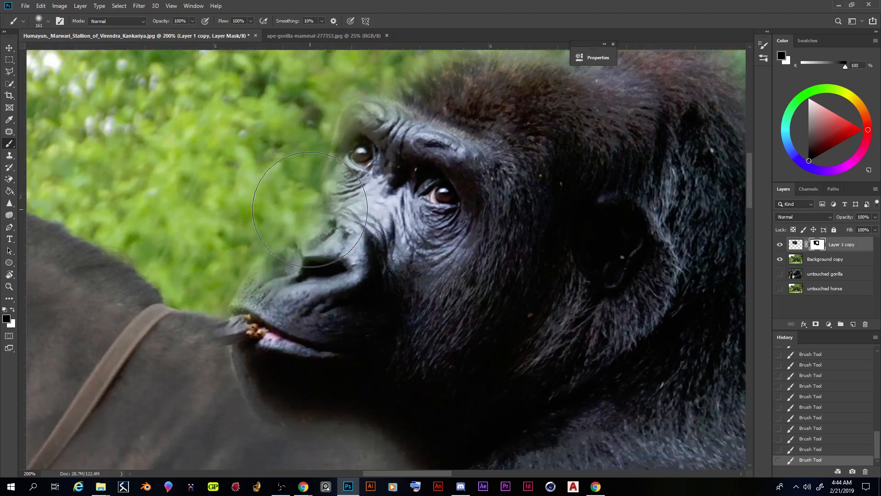
pyautogui.click(49, 21)
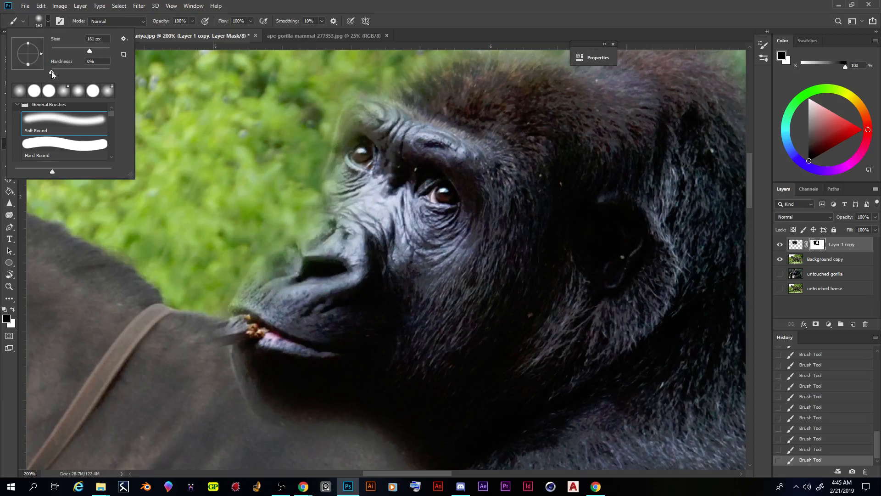
pyautogui.moveTo(83, 73); pyautogui.dragTo(68, 49)
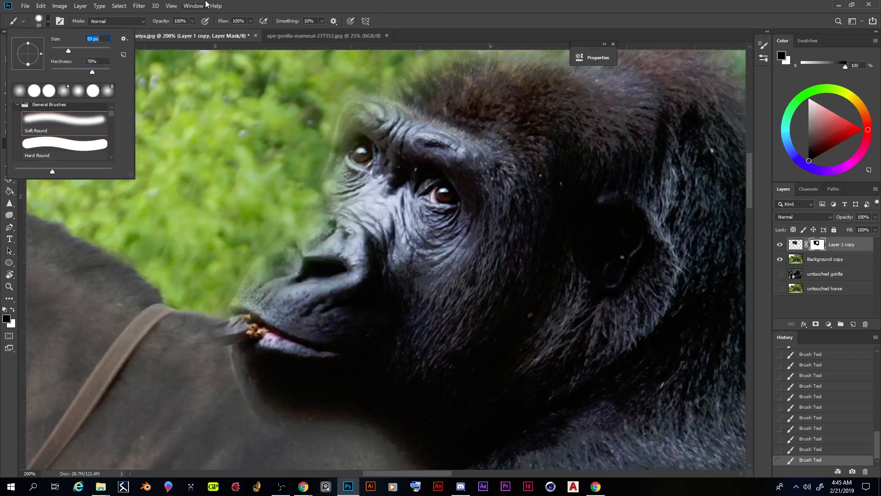
pyautogui.click(283, 7)
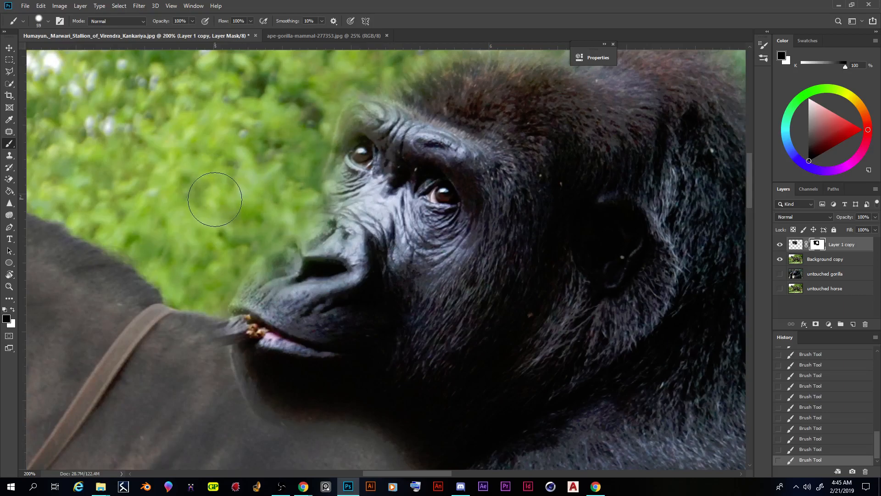
pyautogui.rightClick(220, 201)
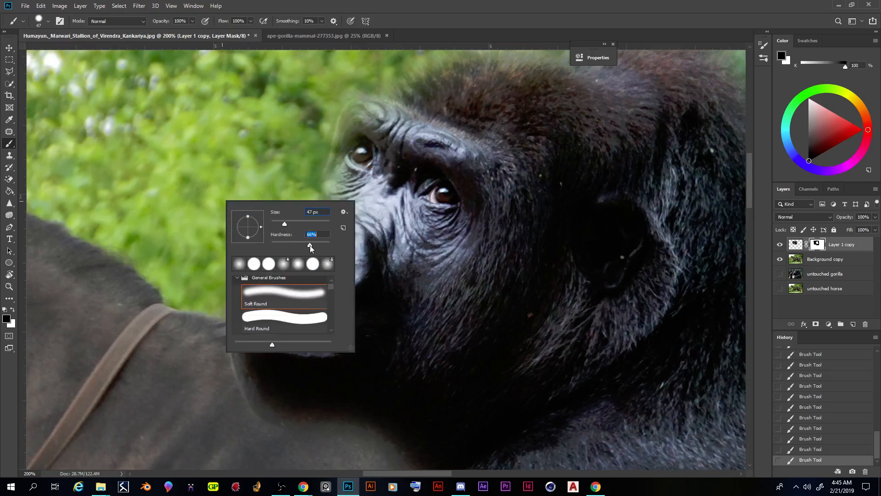
pyautogui.press('Return')
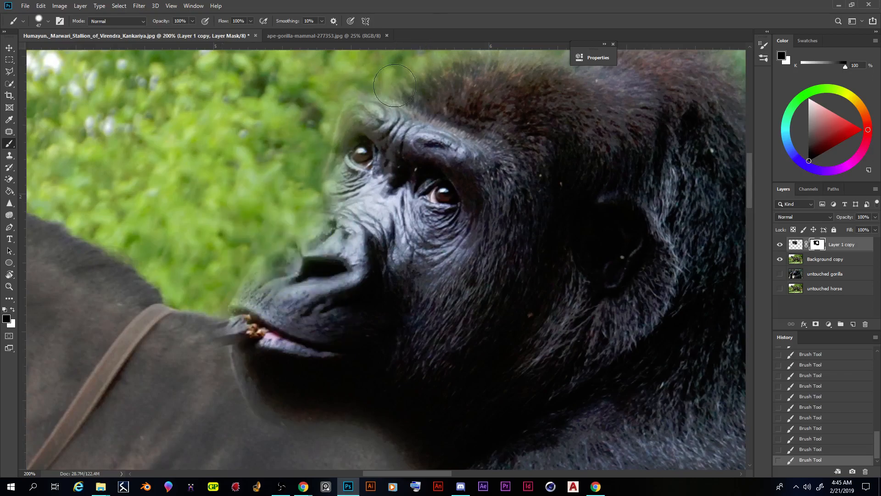
# Step: Make white the foreground colour and restore the gorilla's nose, brow, mouth and chin edges on the mask
pyautogui.click(13, 311)
pyautogui.moveTo(331, 248)
pyautogui.mouseDown()
pyautogui.moveTo(307, 244)
pyautogui.moveTo(298, 254)
pyautogui.mouseUp()
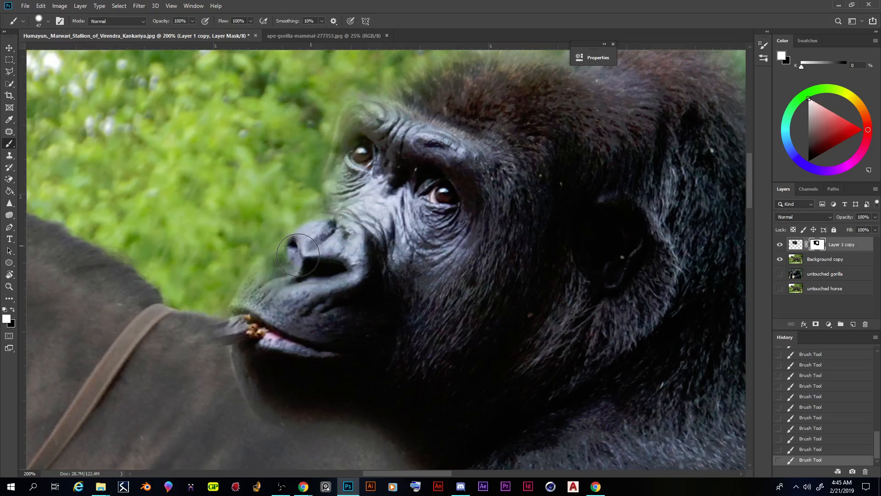
pyautogui.moveTo(298, 254); pyautogui.dragTo(303, 303)
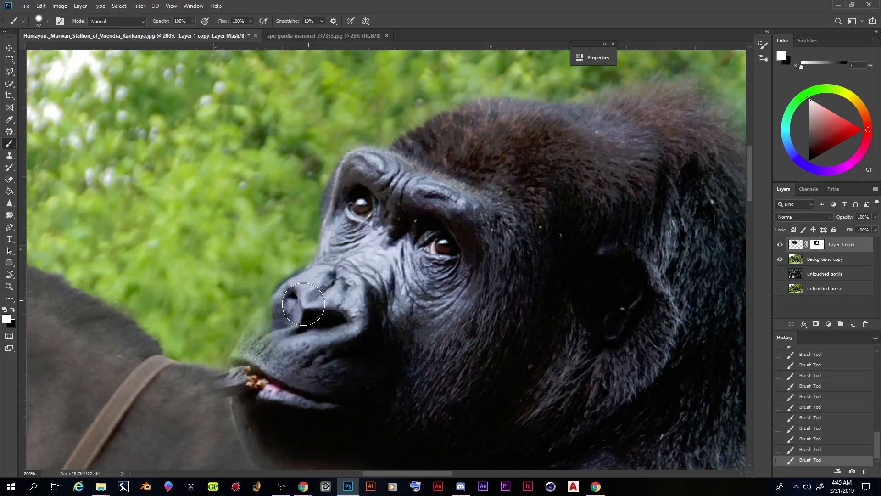
pyautogui.scroll(-5, 303, 304)
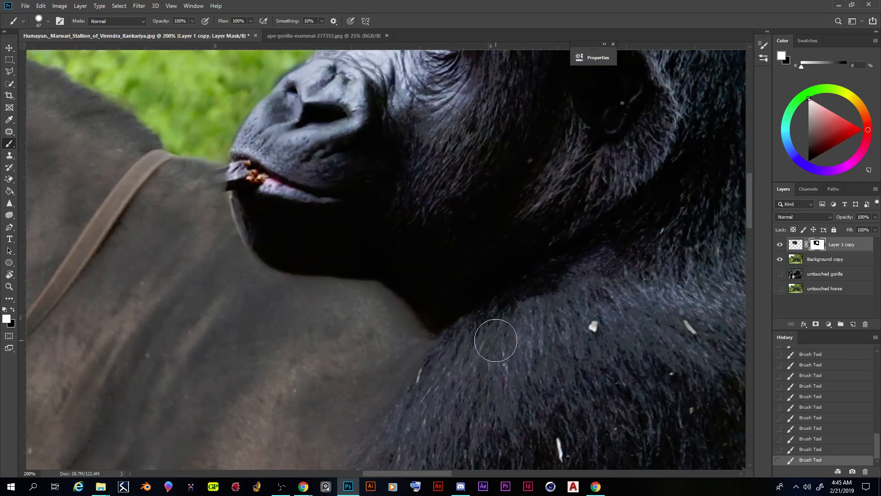
pyautogui.scroll(3, 496, 342)
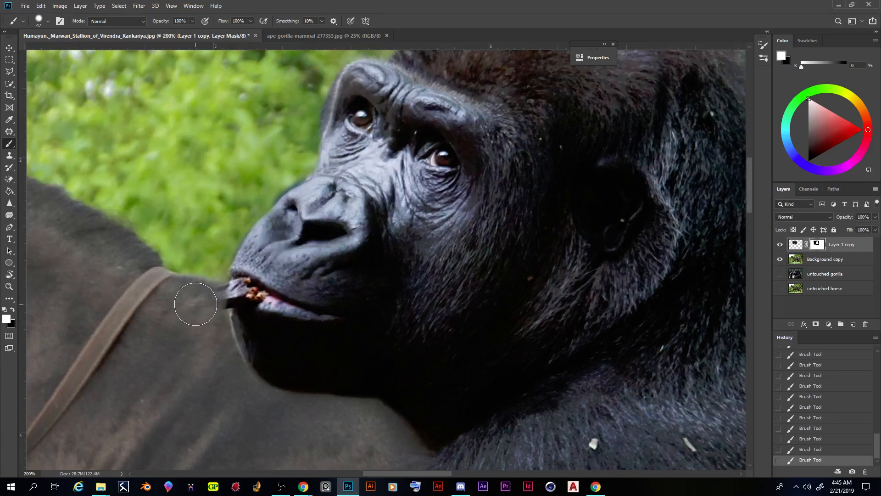
pyautogui.scroll(1, 343, 257)
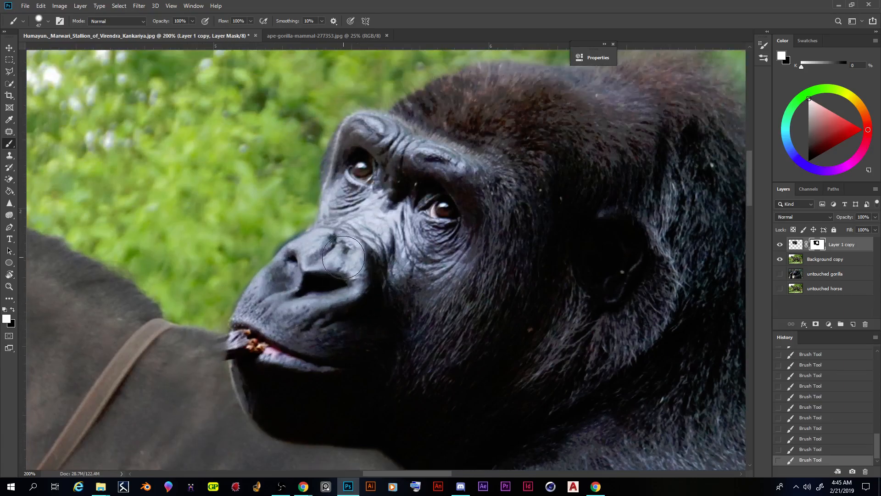
pyautogui.scroll(3, 606, 243)
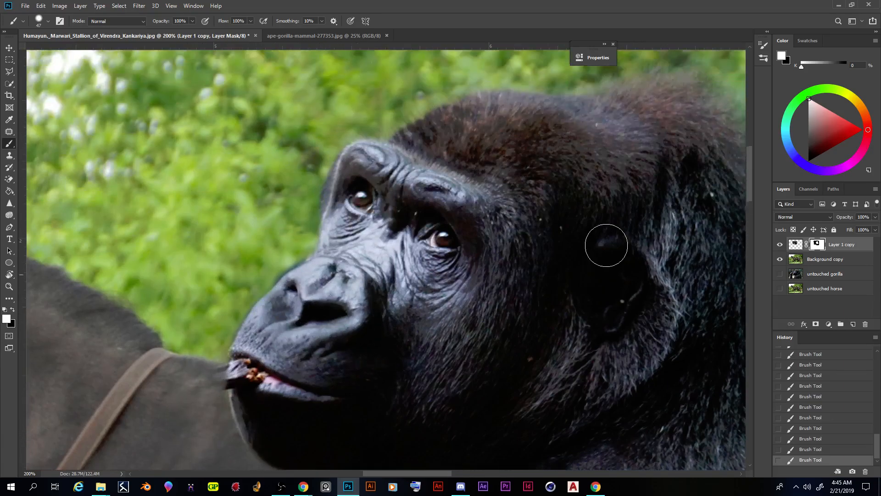
# Step: Paint white along the back of the gorilla's head on the mask, lowering the brush hardness for a softer edge
pyautogui.moveTo(425, 474); pyautogui.dragTo(455, 476)
pyautogui.scroll(-1, 497, 304)
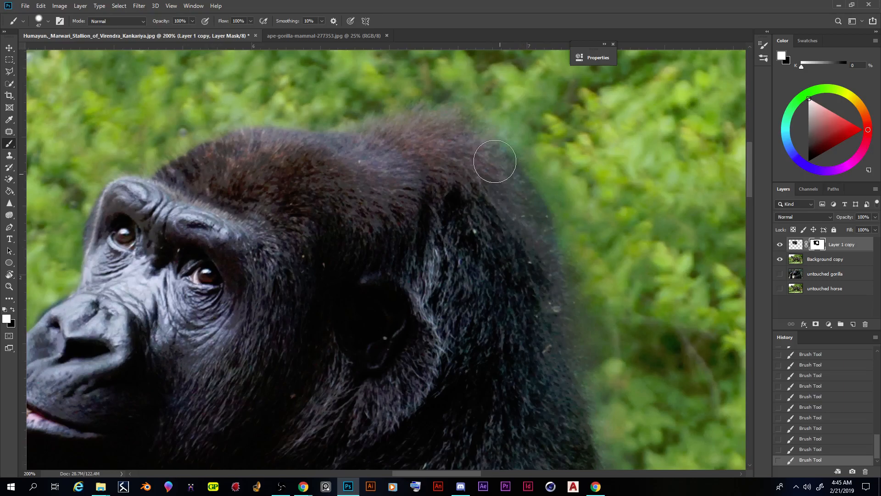
pyautogui.moveTo(495, 161); pyautogui.dragTo(470, 132)
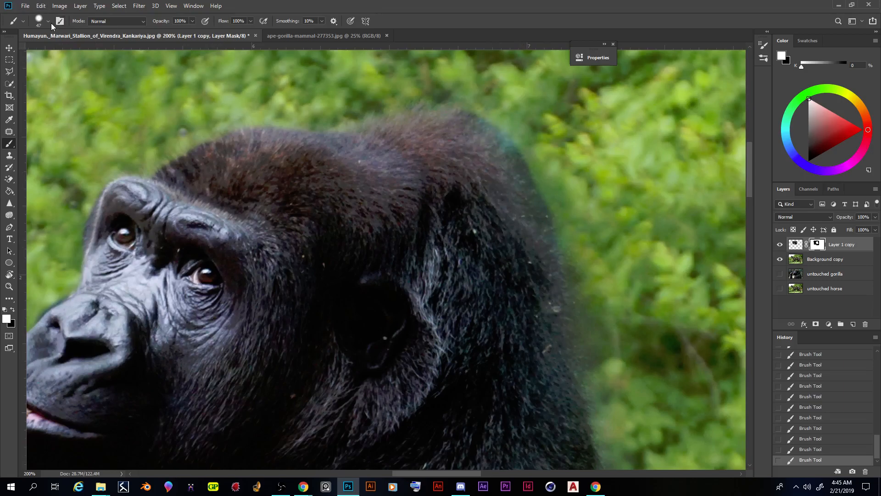
pyautogui.rightClick(472, 197)
pyautogui.moveTo(507, 239); pyautogui.dragTo(505, 239)
pyautogui.click(558, 20)
pyautogui.moveTo(511, 130); pyautogui.dragTo(549, 167)
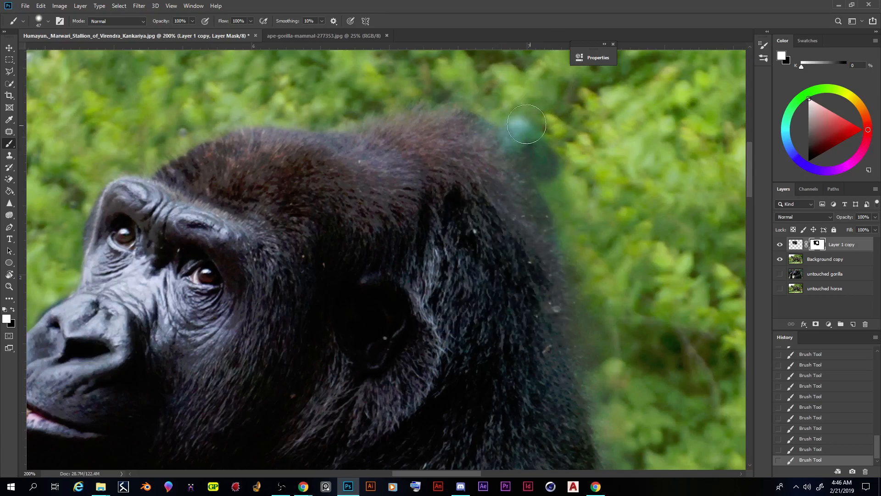
# Step: Switch the foreground to black and paint away leftover background along the gorilla's head, nape and back on the mask
pyautogui.press('x')
pyautogui.moveTo(521, 122)
pyautogui.mouseDown()
pyautogui.moveTo(569, 198)
pyautogui.moveTo(508, 122)
pyautogui.mouseUp()
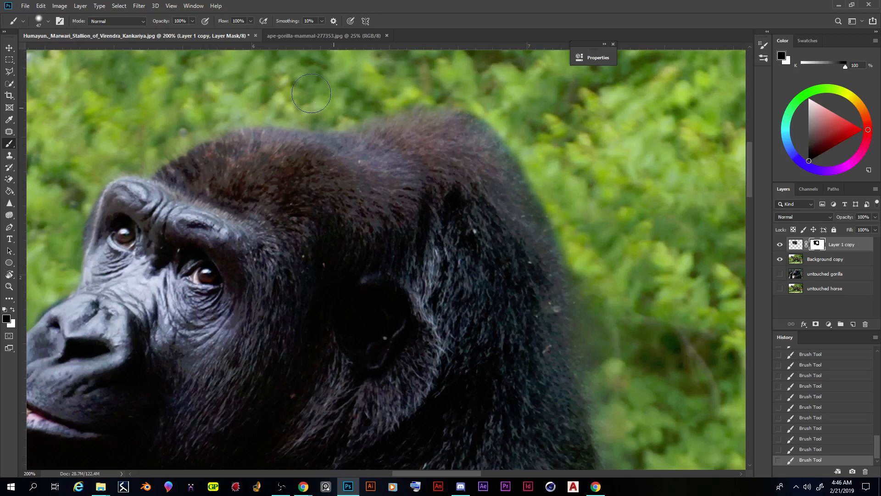
pyautogui.scroll(-2, 119, 133)
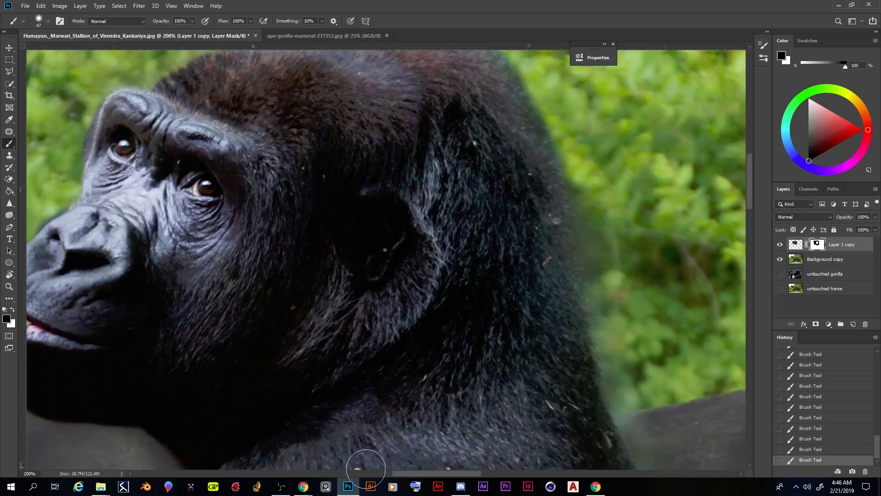
pyautogui.moveTo(426, 470); pyautogui.dragTo(398, 472)
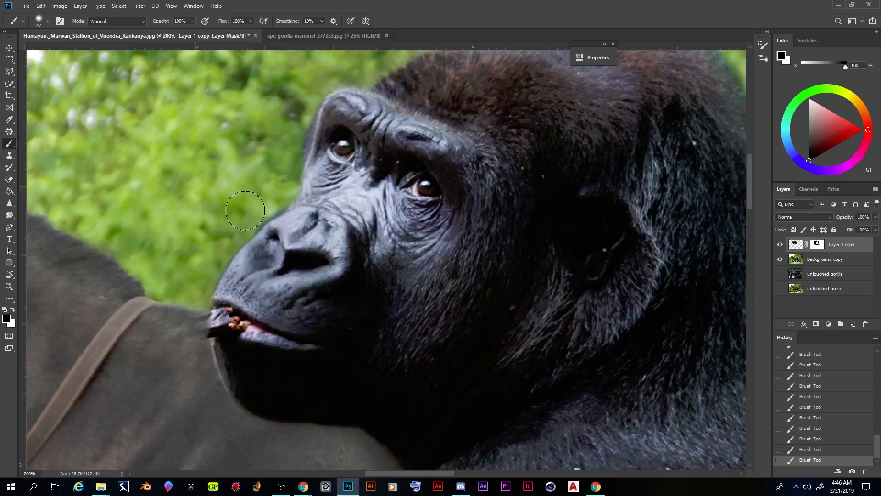
pyautogui.scroll(-5, 370, 437)
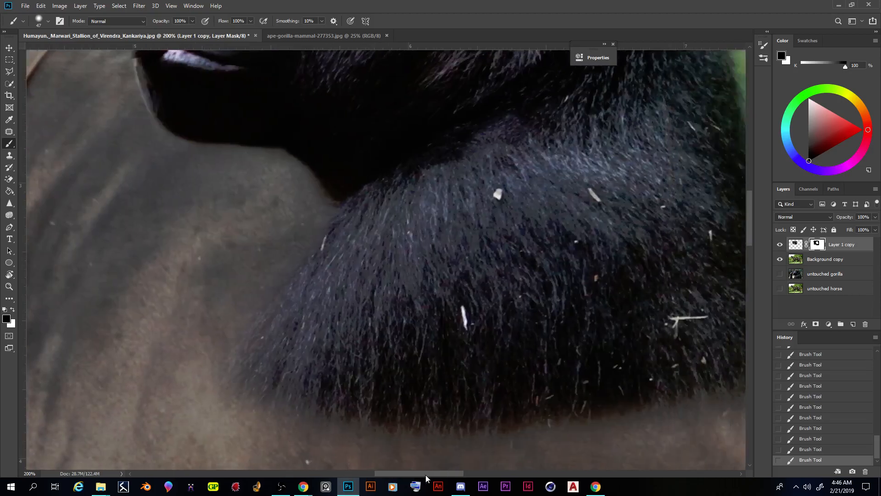
pyautogui.moveTo(423, 476); pyautogui.dragTo(460, 474)
pyautogui.scroll(3, 480, 324)
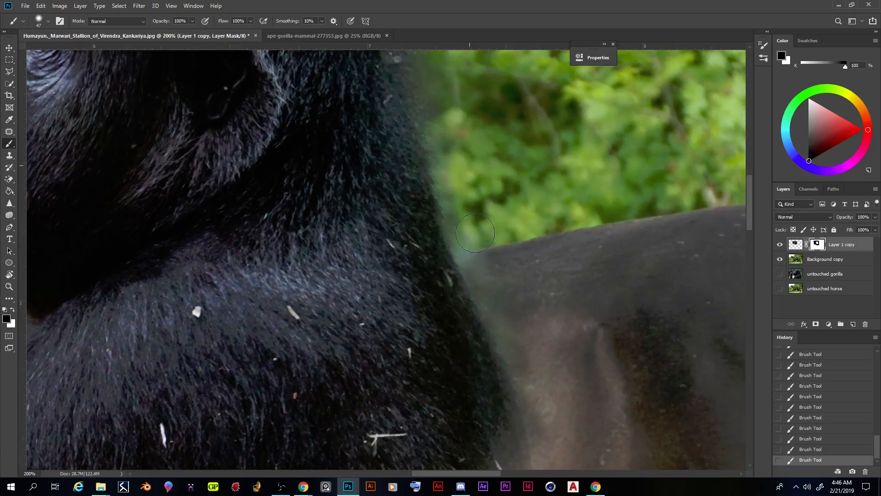
pyautogui.scroll(3, 426, 140)
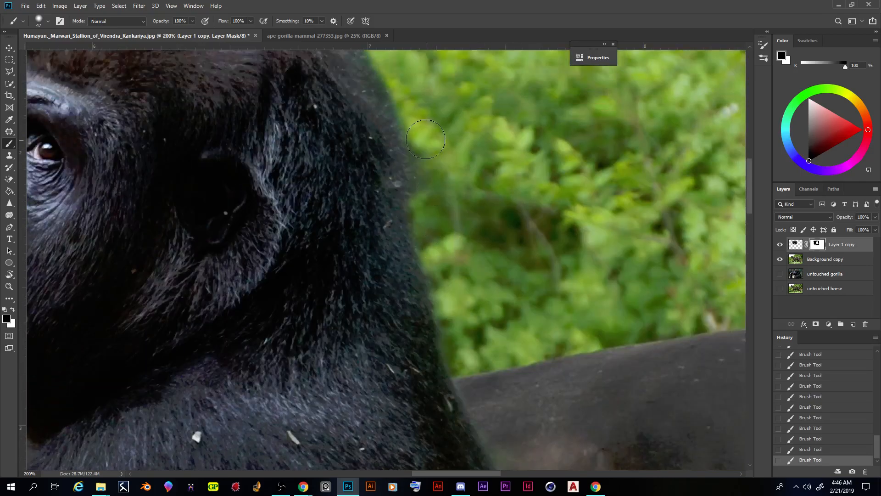
pyautogui.scroll(1, 426, 177)
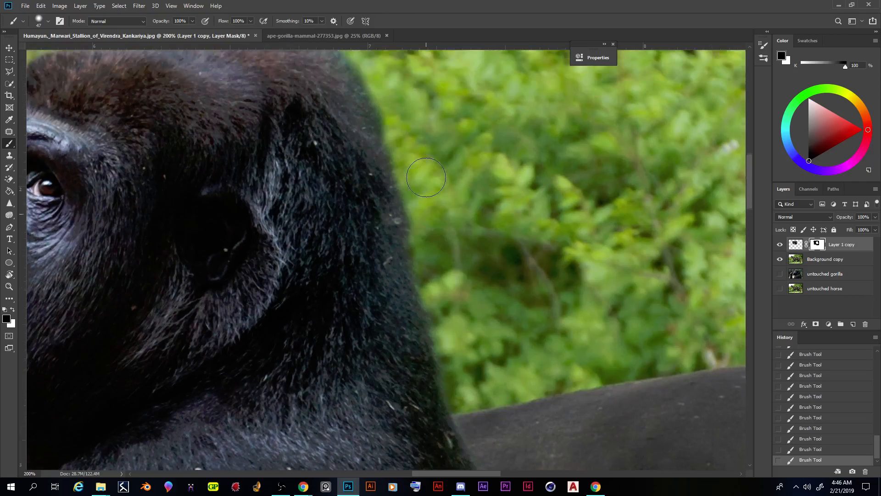
pyautogui.scroll(3, 426, 177)
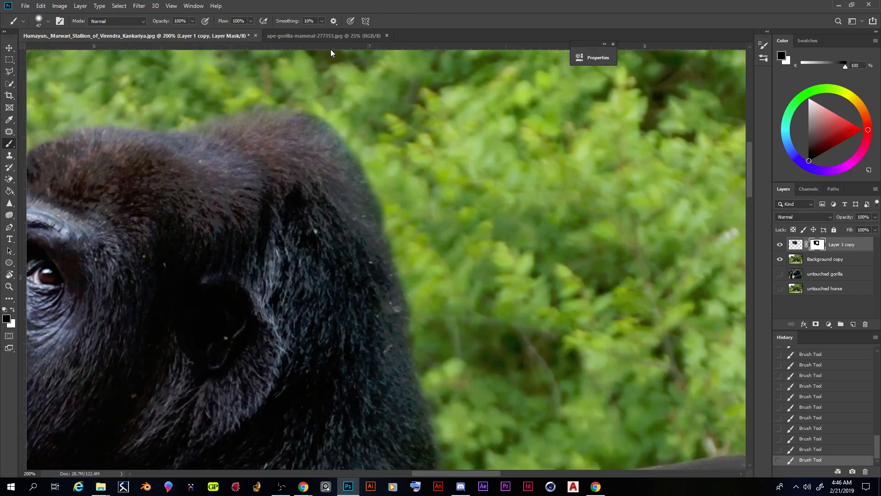
# Step: Move the gorilla cutout from the horse's back down onto the middle of its body
pyautogui.hotkey('ctrl', '-')
pyautogui.hotkey('ctrl', '-')
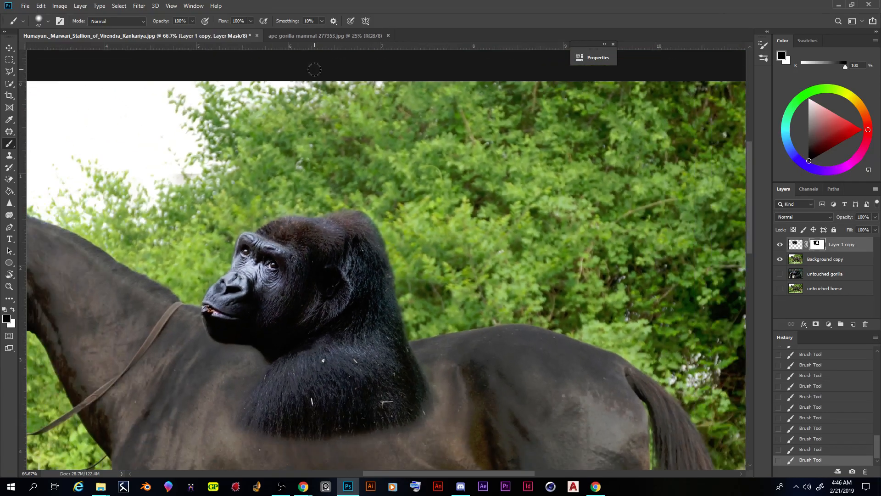
pyautogui.scroll(-1, 309, 299)
pyautogui.moveTo(492, 473); pyautogui.dragTo(461, 469)
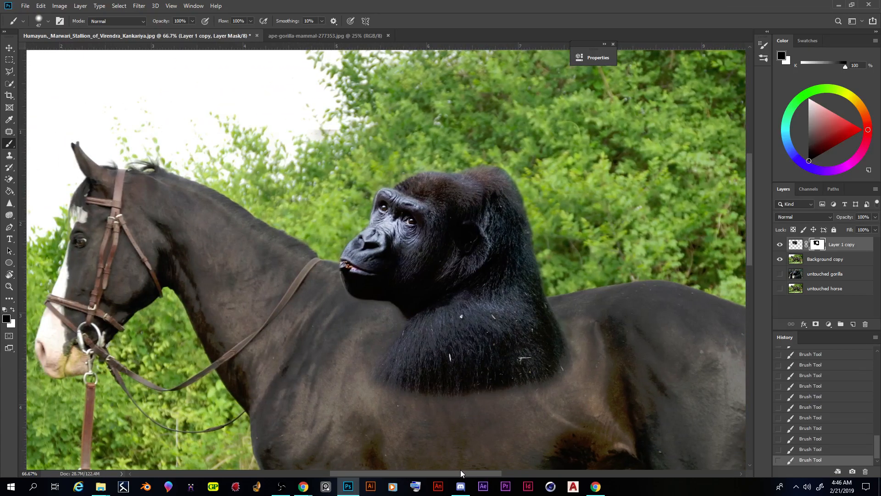
pyautogui.hotkey('ctrl', '-')
pyautogui.hotkey('ctrl', '-')
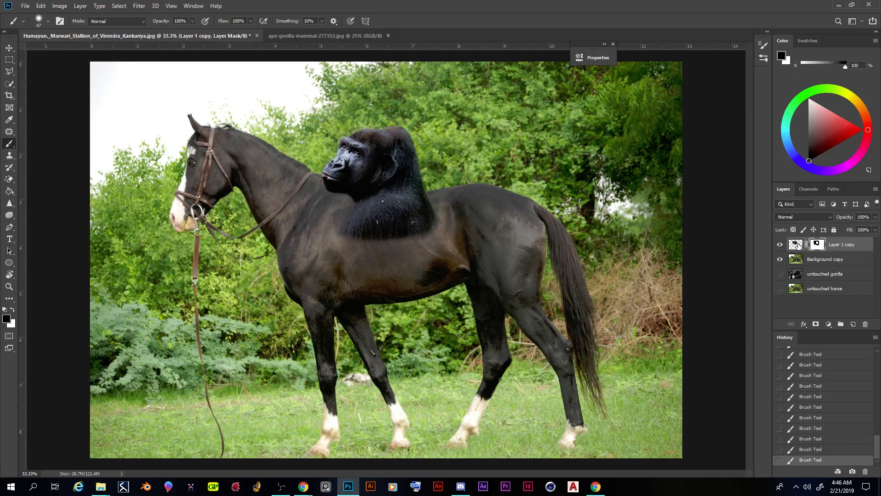
pyautogui.click(9, 48)
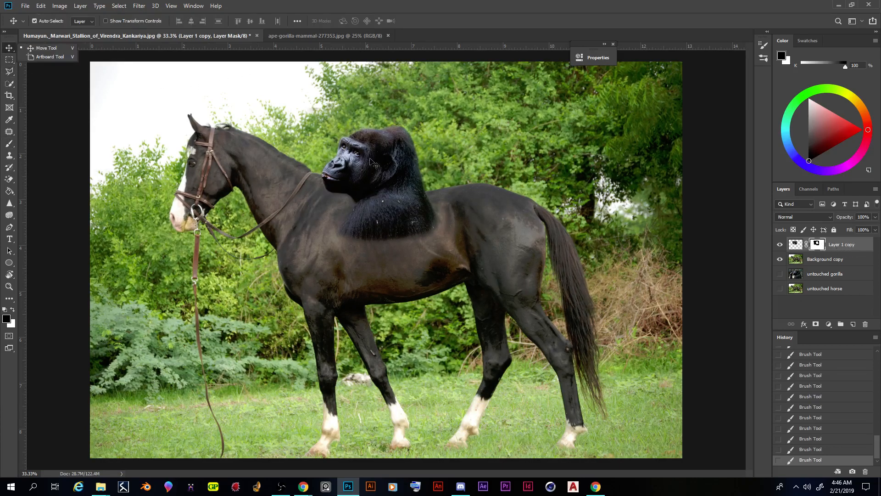
pyautogui.moveTo(383, 158); pyautogui.dragTo(465, 208)
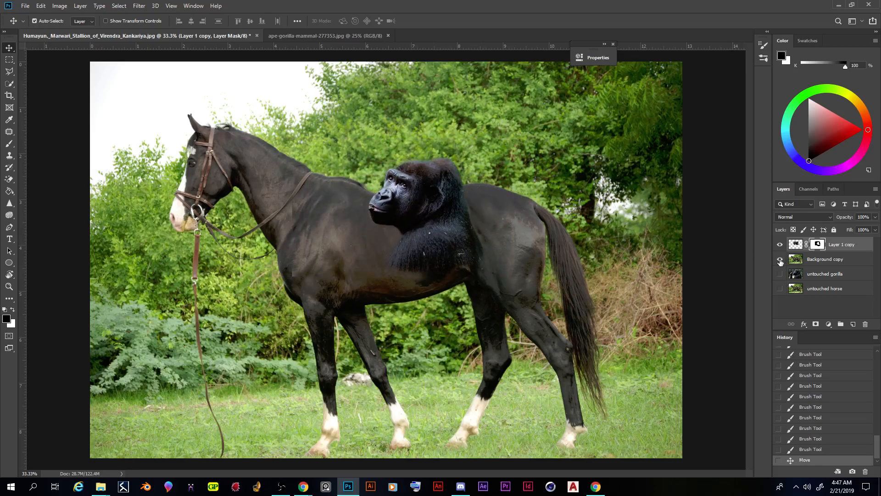
# Step: Hide the Background copy layer and paint black over the stray specks beside the gorilla on its mask with a 124 px brush
pyautogui.click(780, 260)
pyautogui.moveTo(460, 208); pyautogui.dragTo(440, 223)
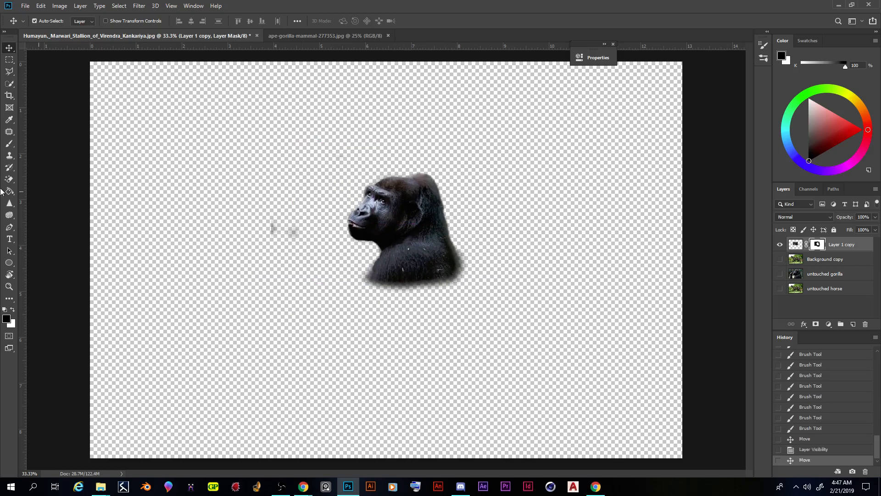
pyautogui.click(9, 144)
pyautogui.click(821, 248)
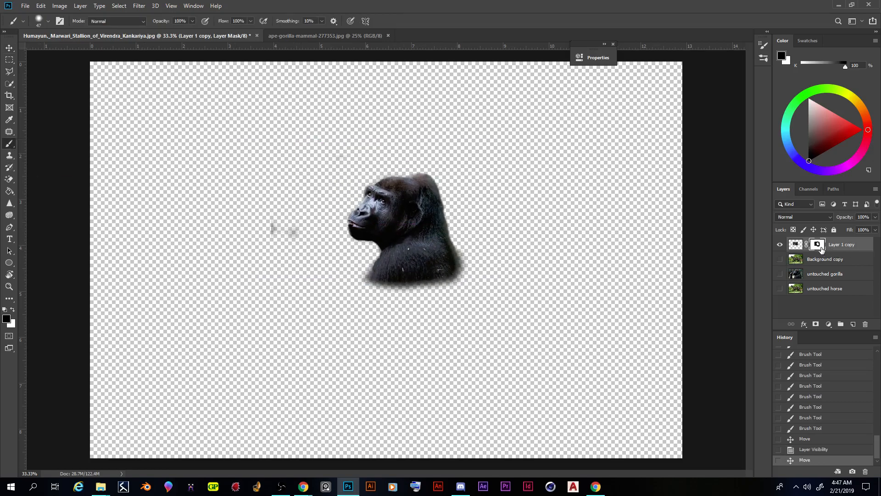
pyautogui.rightClick(302, 211)
pyautogui.moveTo(365, 234); pyautogui.dragTo(384, 234)
pyautogui.moveTo(271, 224)
pyautogui.mouseDown()
pyautogui.moveTo(304, 240)
pyautogui.moveTo(280, 244)
pyautogui.moveTo(320, 163)
pyautogui.moveTo(321, 177)
pyautogui.moveTo(272, 247)
pyautogui.mouseUp()
pyautogui.moveTo(337, 275)
pyautogui.mouseDown()
pyautogui.moveTo(352, 269)
pyautogui.moveTo(342, 326)
pyautogui.mouseUp()
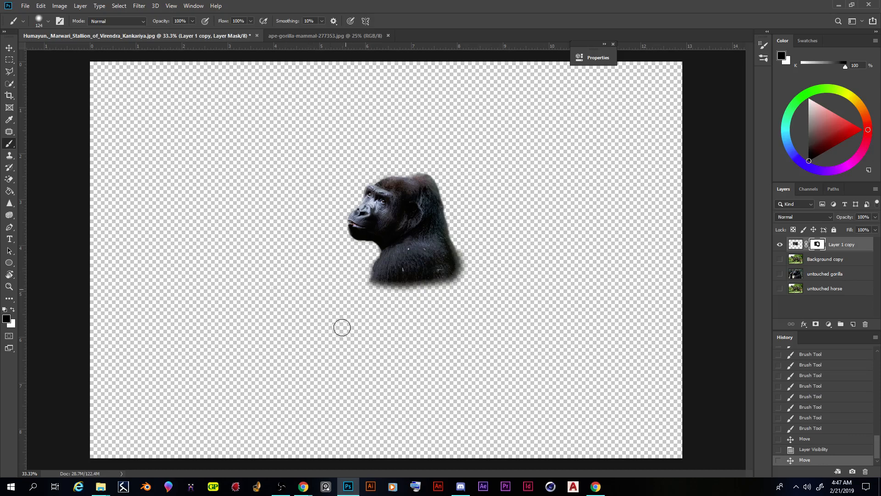
# Step: Show the Background copy layer again and move the gorilla up over the horse's upper neck, behind its head
pyautogui.click(9, 50)
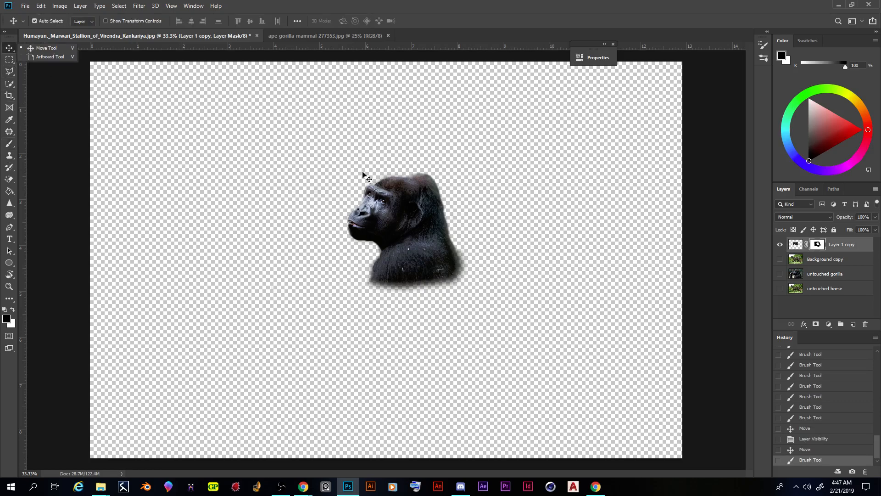
pyautogui.click(780, 260)
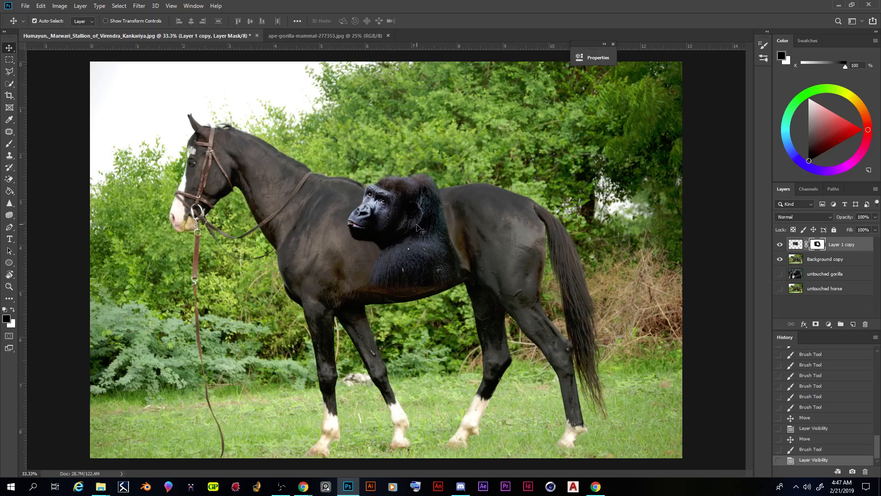
pyautogui.moveTo(419, 228); pyautogui.dragTo(281, 137)
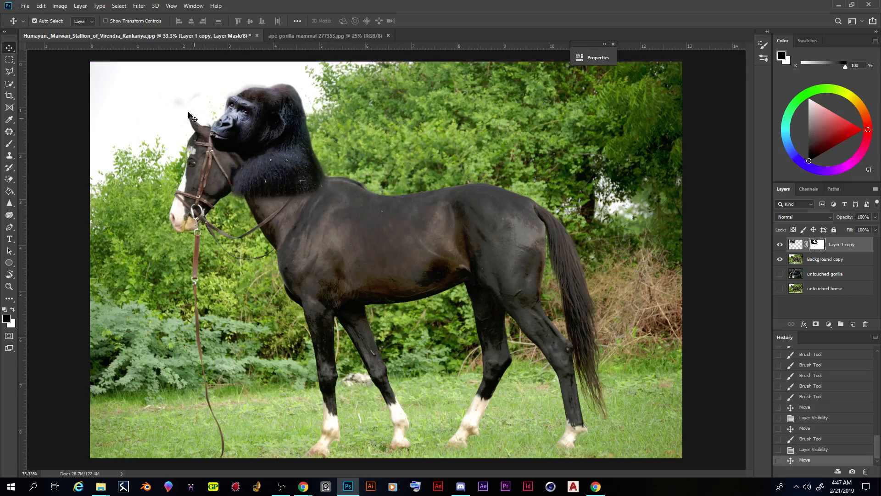
# Step: Paint black on the gorilla's mask over the remaining faint smudges in the sky and foliage in front of the horse's head
pyautogui.click(9, 143)
pyautogui.moveTo(173, 107)
pyautogui.mouseDown()
pyautogui.moveTo(197, 95)
pyautogui.moveTo(164, 118)
pyautogui.mouseUp()
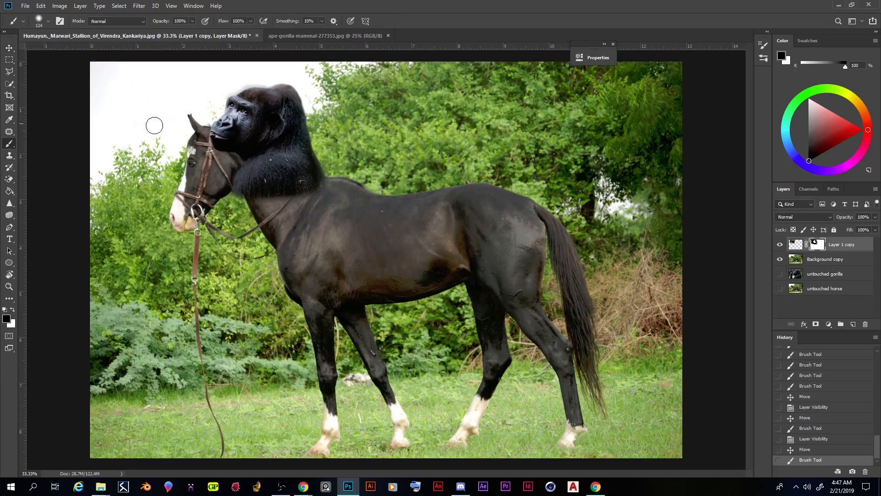
pyautogui.click(142, 211)
# Step: Lower the gorilla onto the horse's neck and shift it slightly back from the horse's head
pyautogui.click(9, 47)
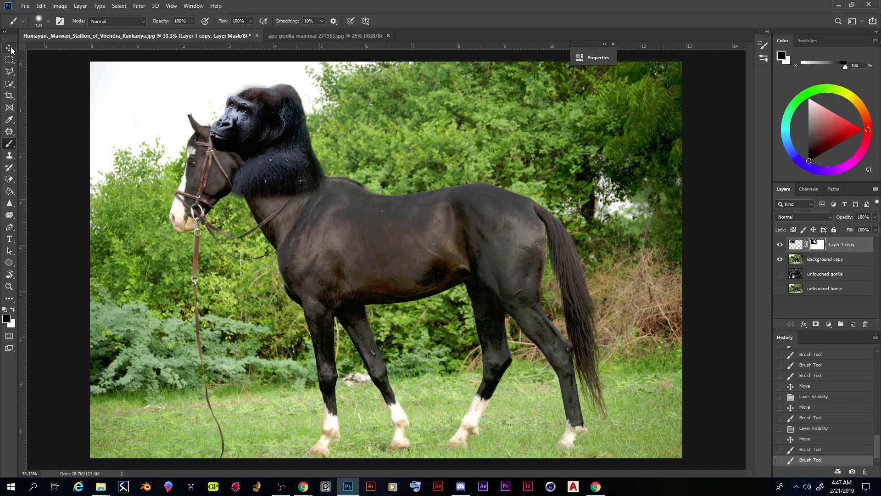
pyautogui.moveTo(285, 145)
pyautogui.mouseDown()
pyautogui.moveTo(333, 152)
pyautogui.moveTo(251, 110)
pyautogui.moveTo(261, 165)
pyautogui.moveTo(291, 168)
pyautogui.moveTo(291, 159)
pyautogui.moveTo(284, 166)
pyautogui.moveTo(291, 174)
pyautogui.moveTo(316, 161)
pyautogui.moveTo(282, 165)
pyautogui.mouseUp()
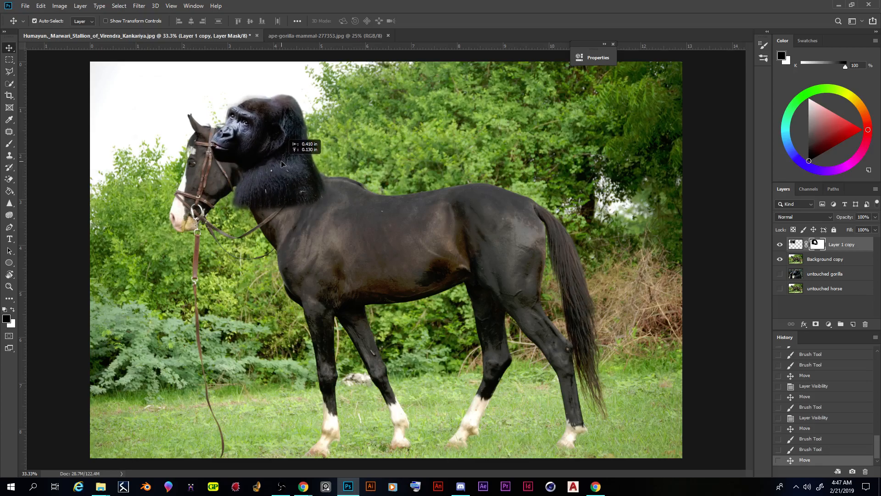
pyautogui.moveTo(290, 166); pyautogui.dragTo(292, 169)
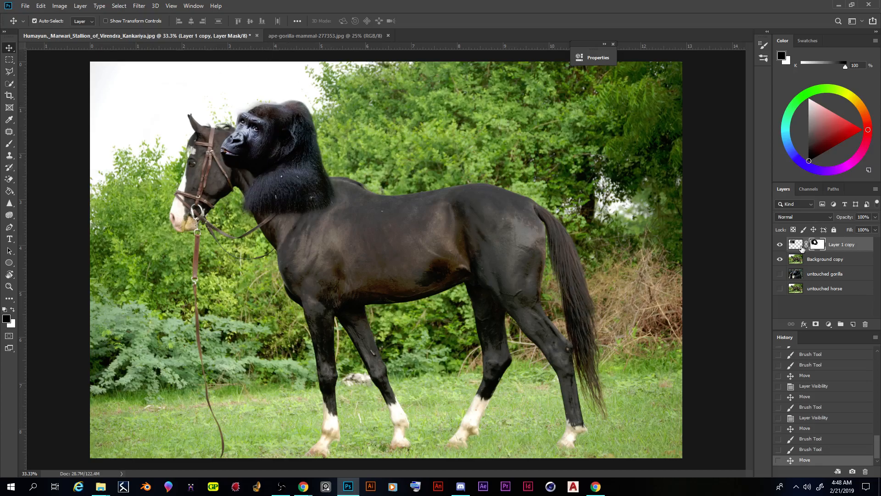
# Step: Rotate the gorilla by -36.70° and position it so its shoulders follow the line of the horse's neck
pyautogui.click(42, 6)
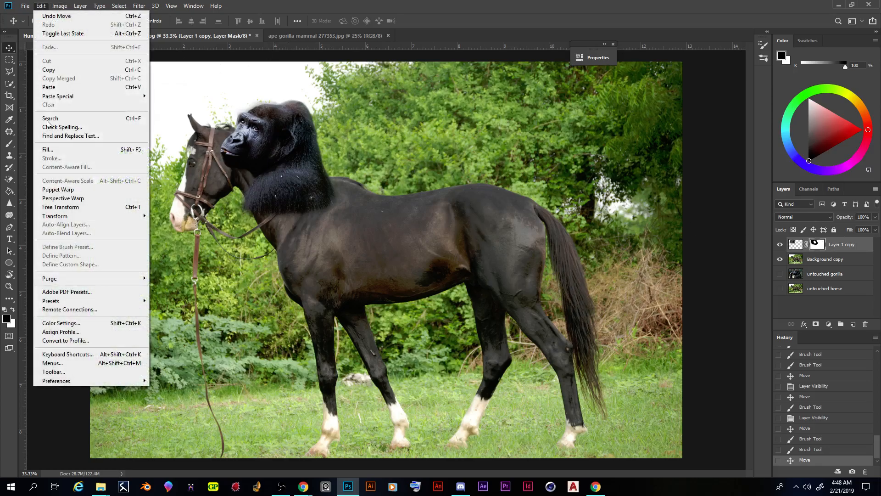
pyautogui.moveTo(77, 217)
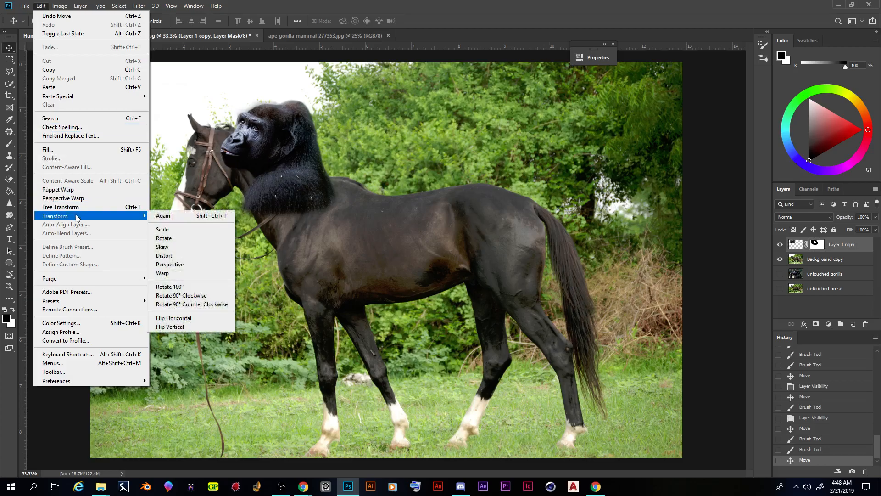
pyautogui.click(167, 238)
pyautogui.moveTo(360, 74); pyautogui.dragTo(279, 75)
pyautogui.moveTo(286, 144); pyautogui.dragTo(277, 184)
pyautogui.moveTo(367, 192); pyautogui.dragTo(297, 196)
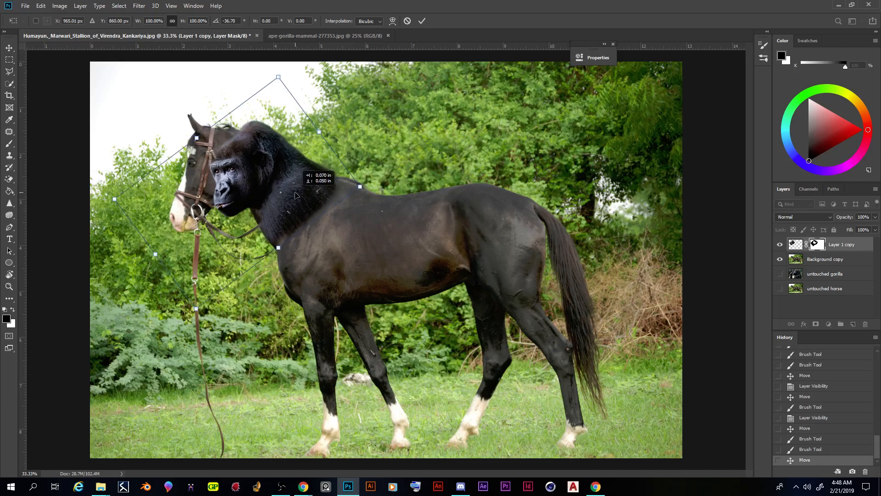
pyautogui.click(422, 21)
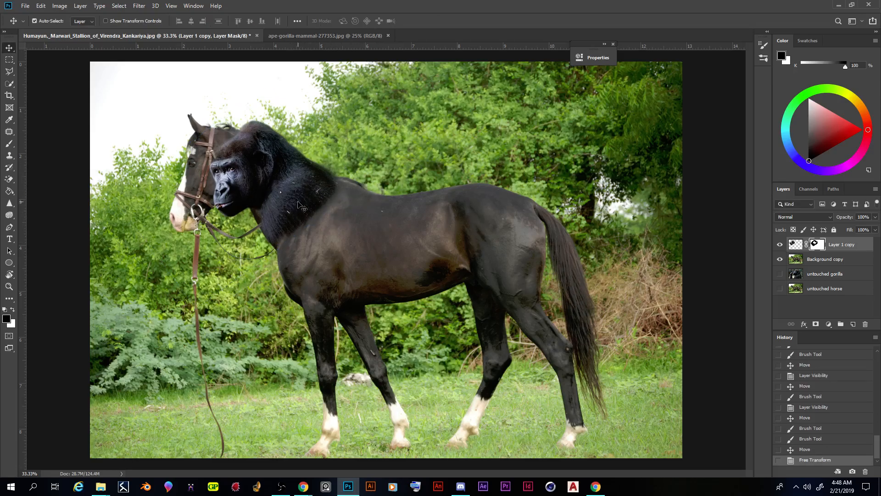
# Step: Examine up close how the rotated gorilla fits against the horse's head, neck and reins
pyautogui.press('ctrl')
pyautogui.hotkey('ctrl', '+')
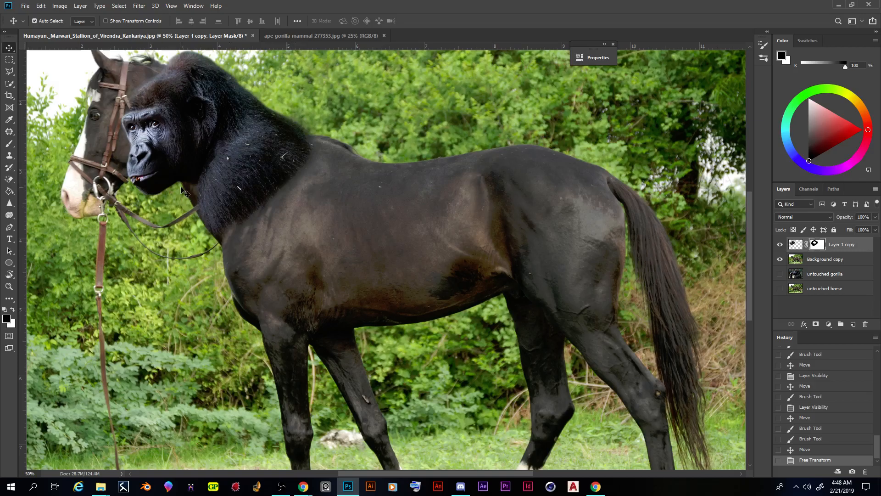
pyautogui.scroll(2, 179, 188)
pyautogui.moveTo(389, 474); pyautogui.dragTo(345, 475)
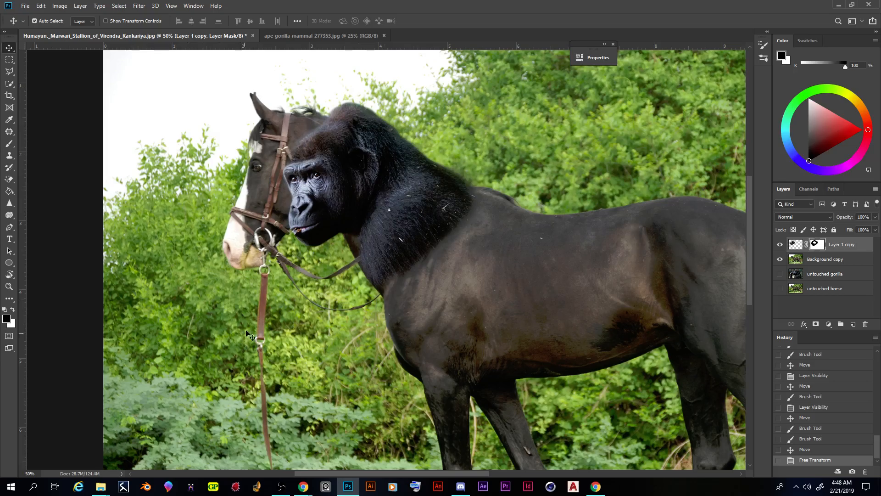
pyautogui.scroll(-5, 275, 300)
pyautogui.hotkey('ctrl', '-')
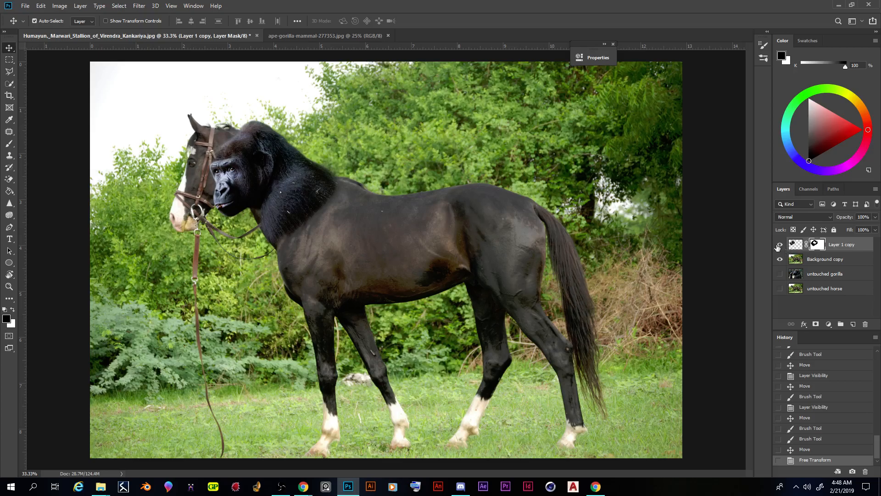
# Step: Hide Layer 1 copy and switch to the Clone Stamp tool with the Background copy layer selected
pyautogui.click(823, 262)
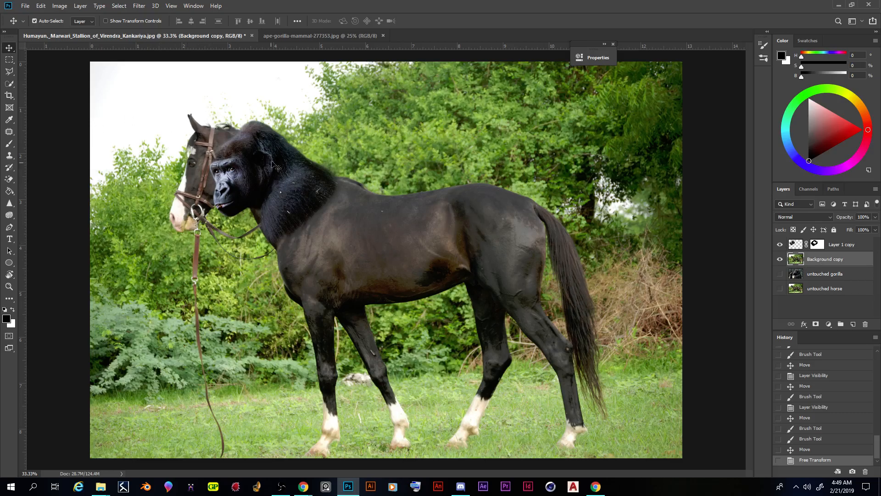
pyautogui.click(780, 246)
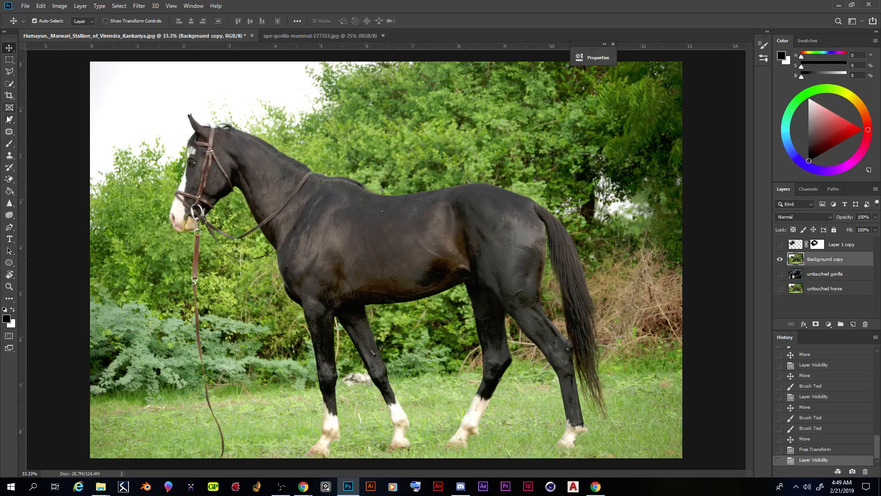
pyautogui.click(7, 157)
pyautogui.click(50, 156)
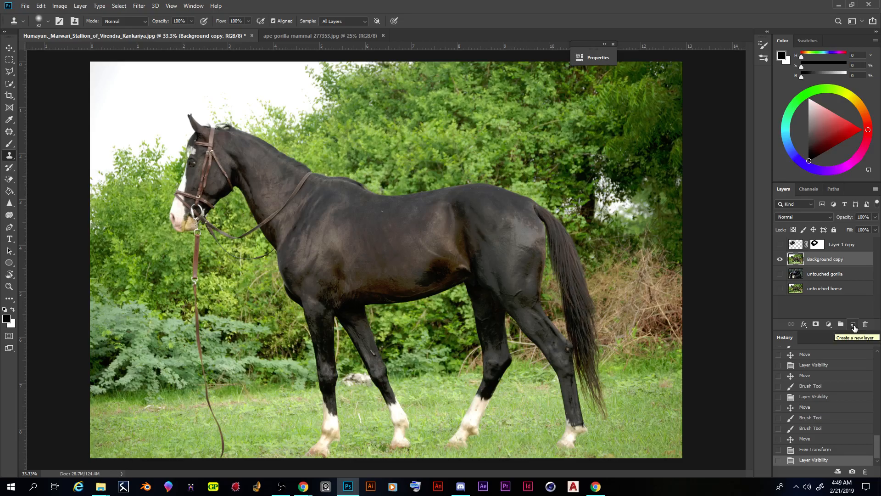
# Step: Add a new layer above Background copy and name it "patch layer"
pyautogui.click(854, 326)
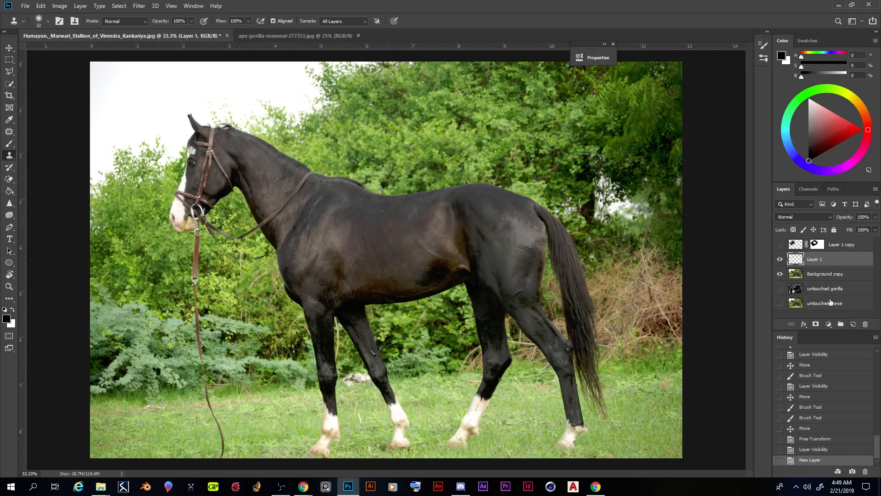
pyautogui.doubleClick(814, 260)
pyautogui.write('patch layer')
pyautogui.press('Return')
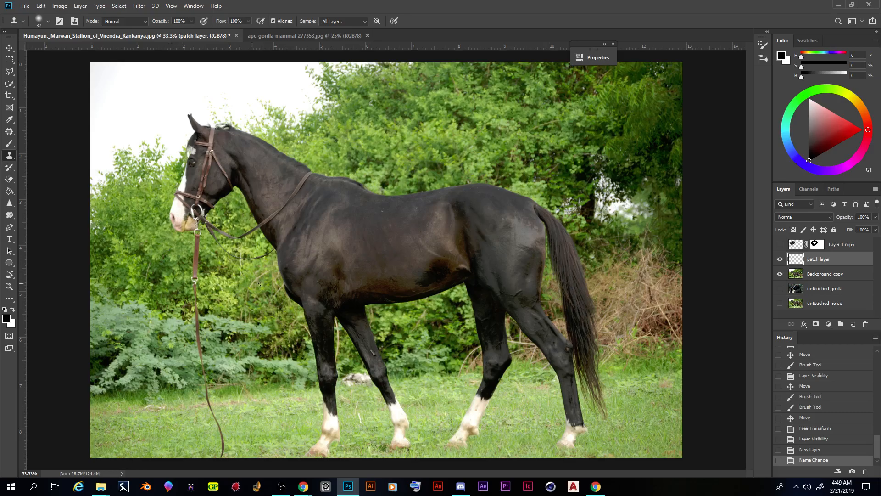
# Step: Rename the Background copy layer to "horse" and Layer 1 copy to "gorilla"
pyautogui.doubleClick(822, 275)
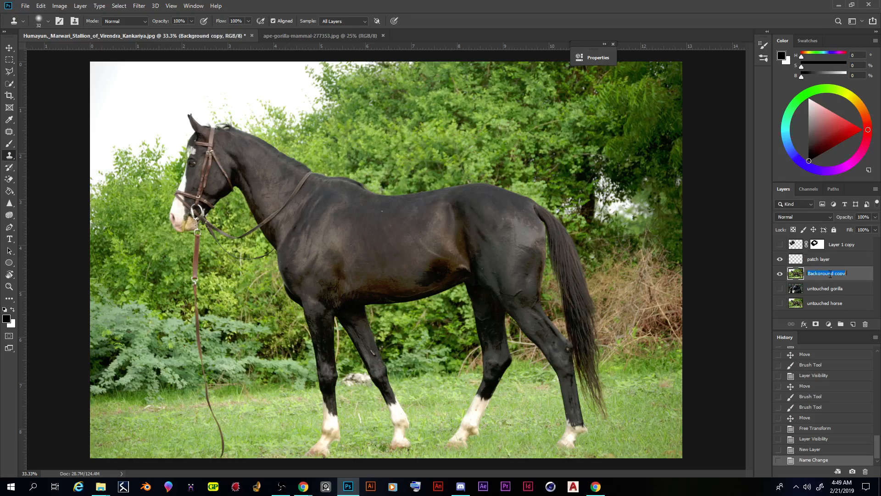
pyautogui.write('horse')
pyautogui.press('Return')
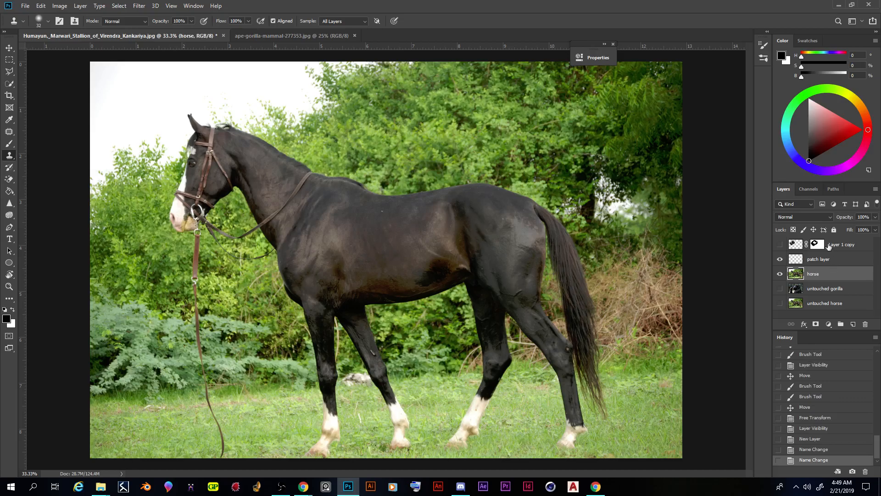
pyautogui.click(846, 246)
pyautogui.doubleClick(846, 246)
pyautogui.write('gorilla')
pyautogui.press('Return')
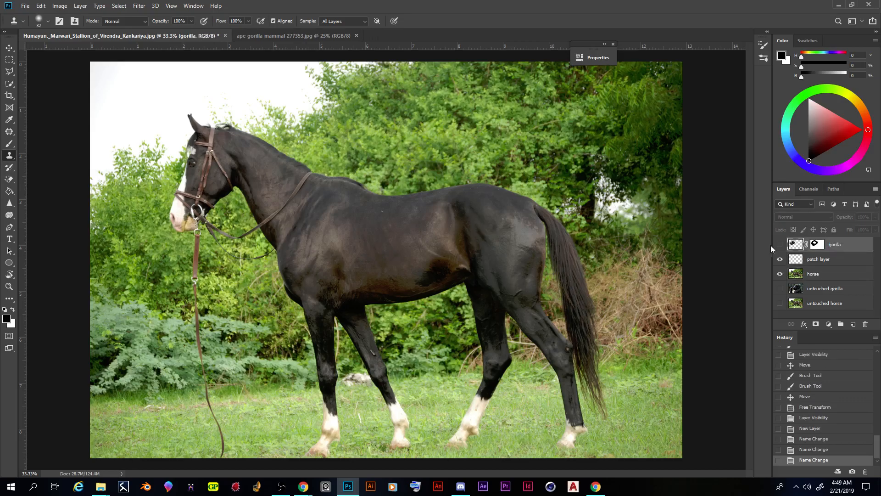
# Step: Select the patch layer and set the Clone Stamp brush to 306 px, keeping its sampling on All Layers
pyautogui.click(822, 260)
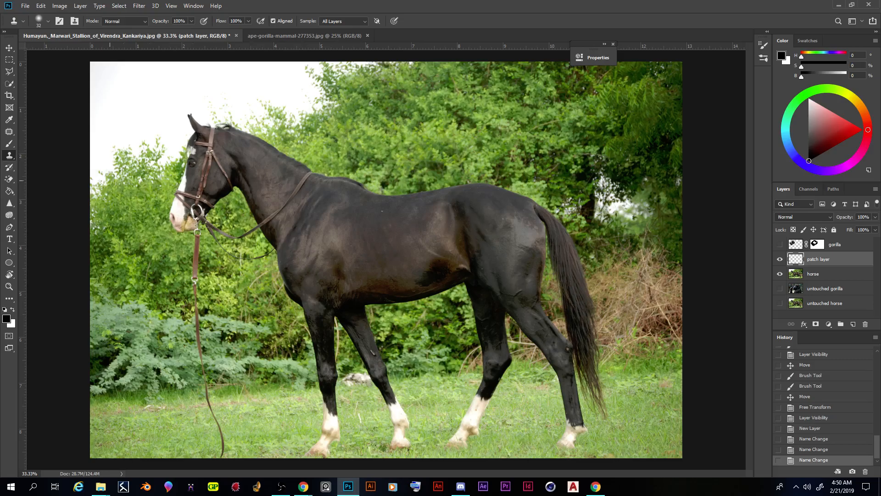
pyautogui.click(47, 22)
pyautogui.moveTo(79, 50); pyautogui.dragTo(99, 48)
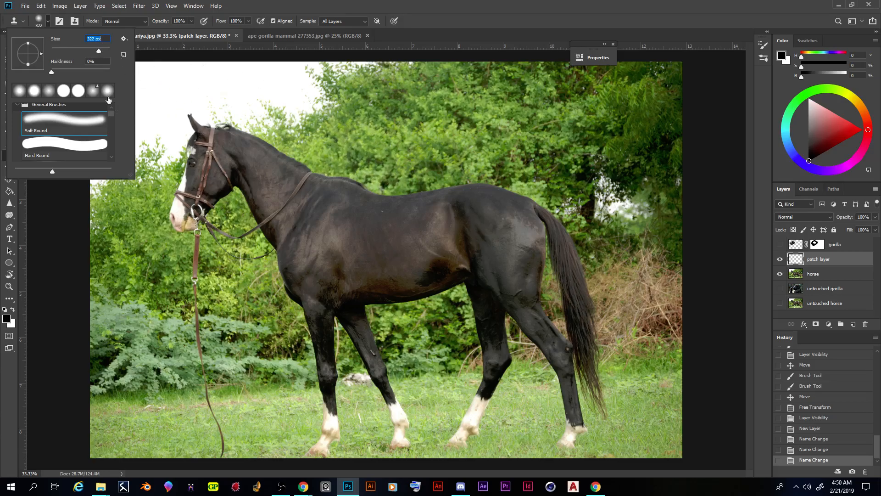
pyautogui.click(101, 51)
pyautogui.click(276, 4)
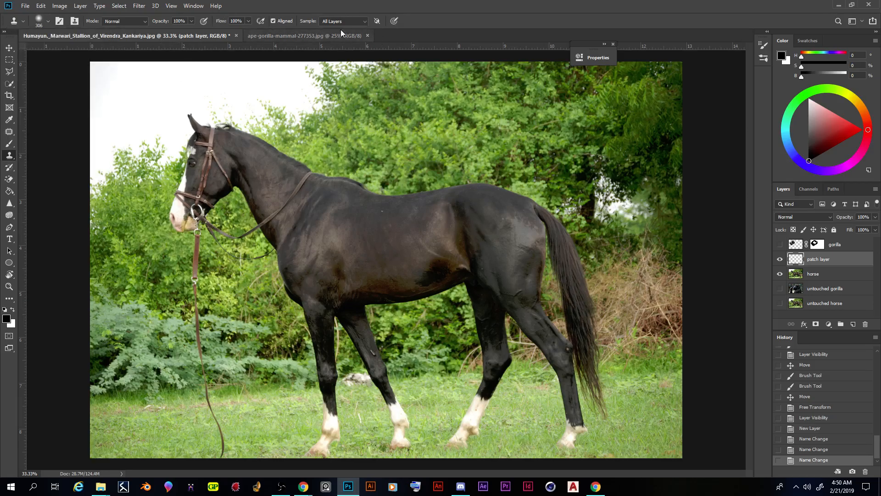
pyautogui.click(365, 22)
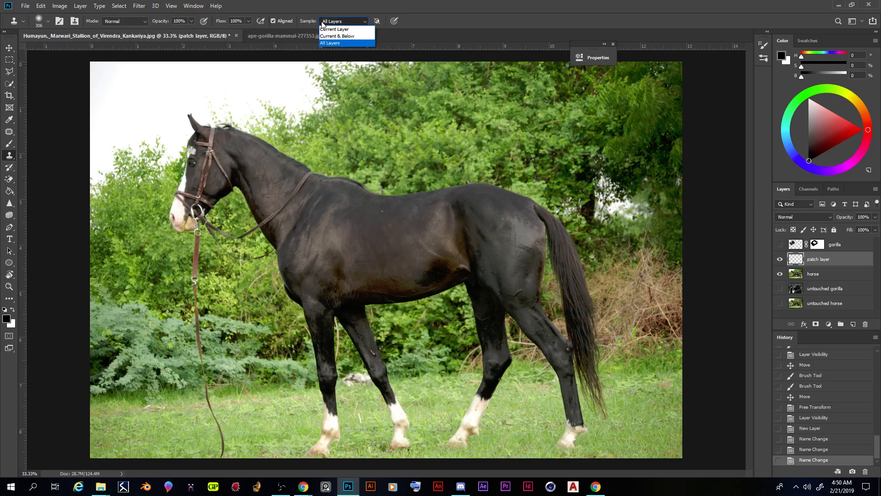
pyautogui.click(9, 156)
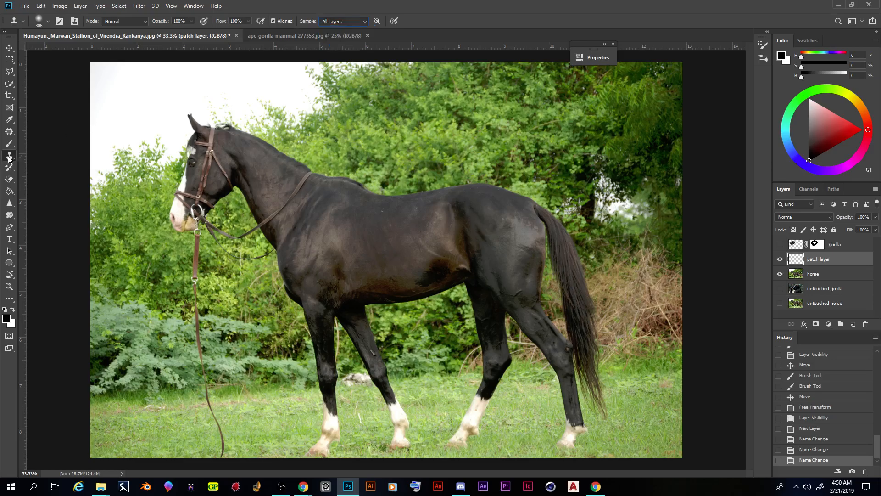
# Step: Clone foliage over the top of the horse's neck and cheek on the patch layer, with sampling kept on All Layers
pyautogui.click(364, 22)
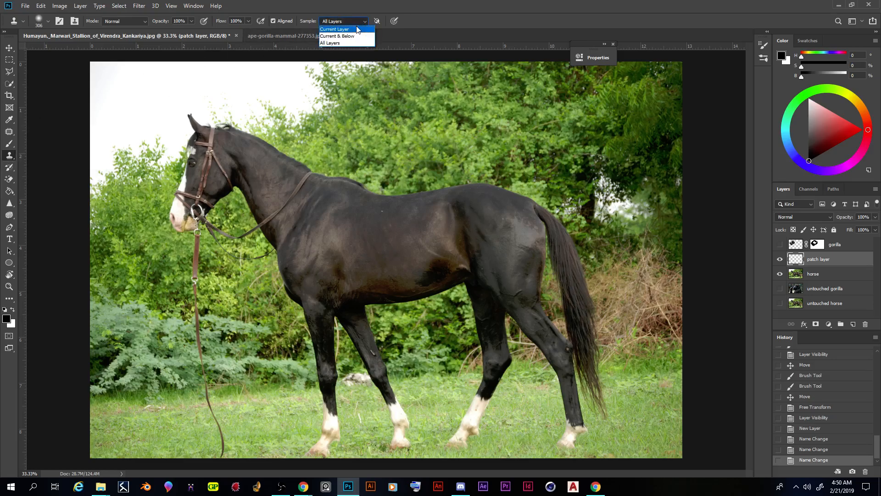
pyautogui.click(338, 42)
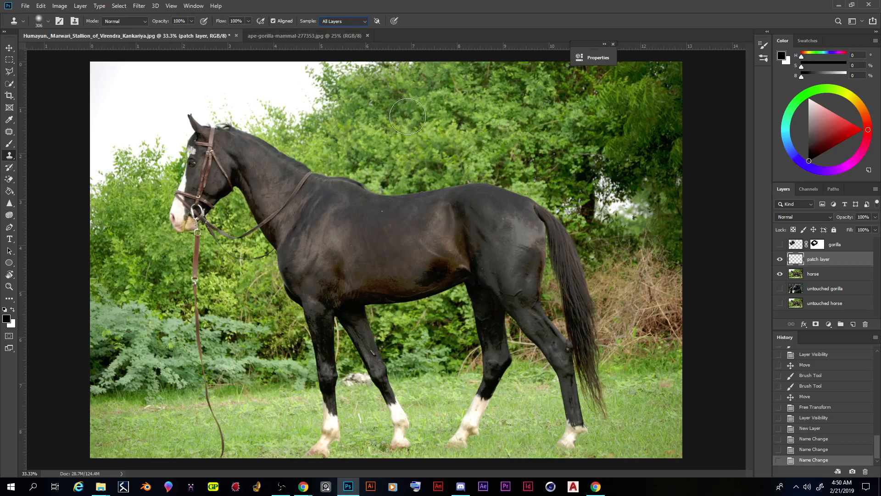
pyautogui.keyDown('alt'); pyautogui.click(391, 120); pyautogui.keyUp('alt')
pyautogui.moveTo(257, 136); pyautogui.dragTo(241, 155)
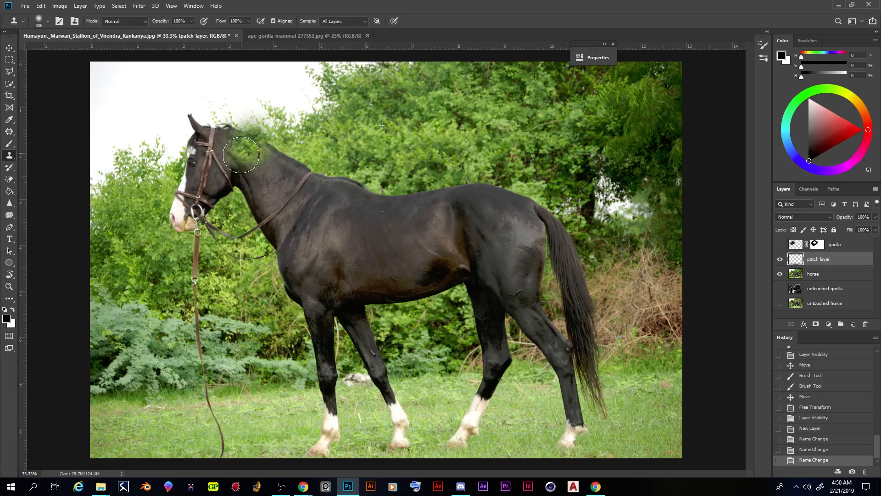
pyautogui.moveTo(241, 154); pyautogui.dragTo(207, 175)
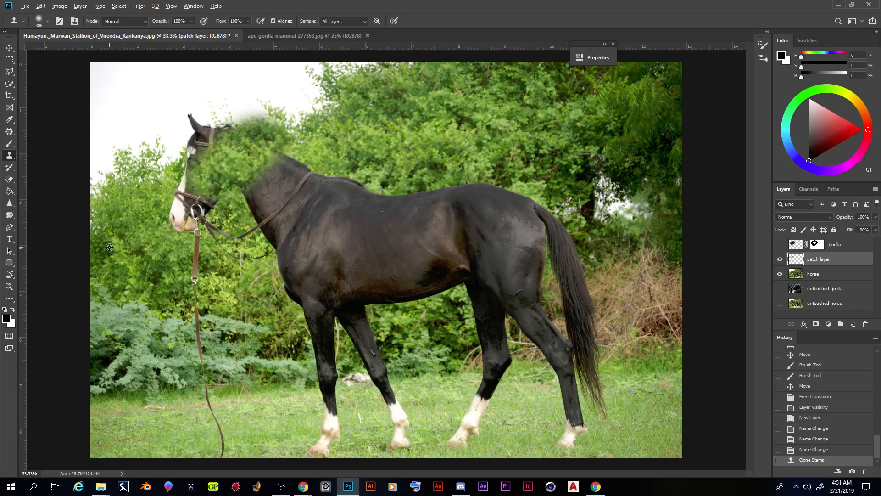
# Step: Clone nearby foliage over the horse's muzzle and the reins hanging beneath its head
pyautogui.keyDown('alt'); pyautogui.click(122, 266); pyautogui.keyUp('alt')
pyautogui.moveTo(164, 227); pyautogui.dragTo(192, 216)
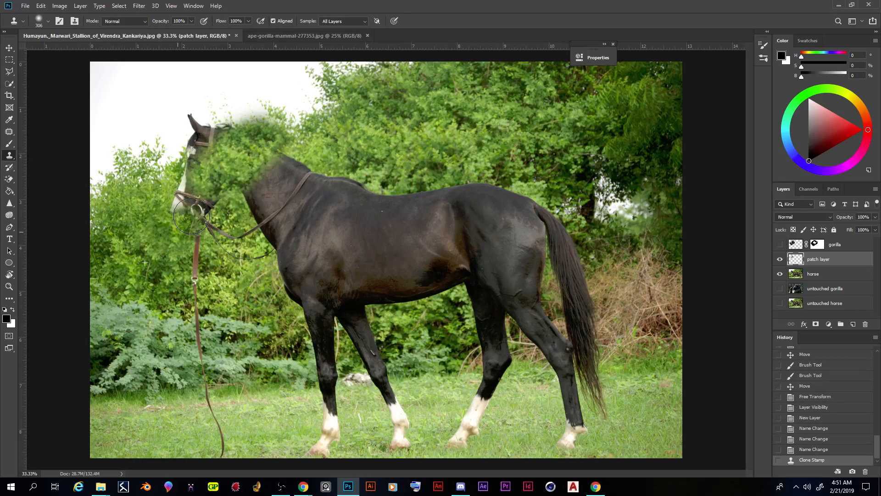
pyautogui.moveTo(191, 216)
pyautogui.mouseDown()
pyautogui.moveTo(198, 282)
pyautogui.moveTo(225, 288)
pyautogui.moveTo(209, 225)
pyautogui.moveTo(188, 229)
pyautogui.moveTo(235, 242)
pyautogui.mouseUp()
pyautogui.keyDown('alt'); pyautogui.click(135, 216); pyautogui.keyUp('alt')
pyautogui.keyDown('alt'); pyautogui.click(226, 288); pyautogui.keyUp('alt')
# Step: Clone foliage from behind the horse over the remaining face and forehead
pyautogui.keyDown('alt'); pyautogui.click(439, 134); pyautogui.keyUp('alt')
pyautogui.keyDown('alt'); pyautogui.click(400, 133); pyautogui.keyUp('alt')
pyautogui.moveTo(185, 182)
pyautogui.mouseDown()
pyautogui.moveTo(219, 132)
pyautogui.moveTo(186, 154)
pyautogui.mouseUp()
pyautogui.keyDown('alt'); pyautogui.click(402, 130); pyautogui.keyUp('alt')
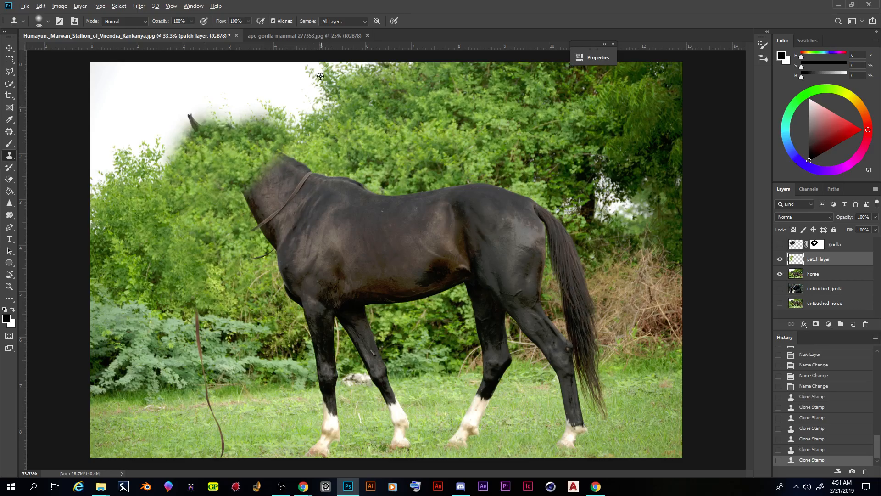
# Step: Clone the edge between trees and sky over the horse's ear and blend the foliage where the face was
pyautogui.keyDown('alt'); pyautogui.click(314, 112); pyautogui.keyUp('alt')
pyautogui.moveTo(222, 116); pyautogui.dragTo(189, 121)
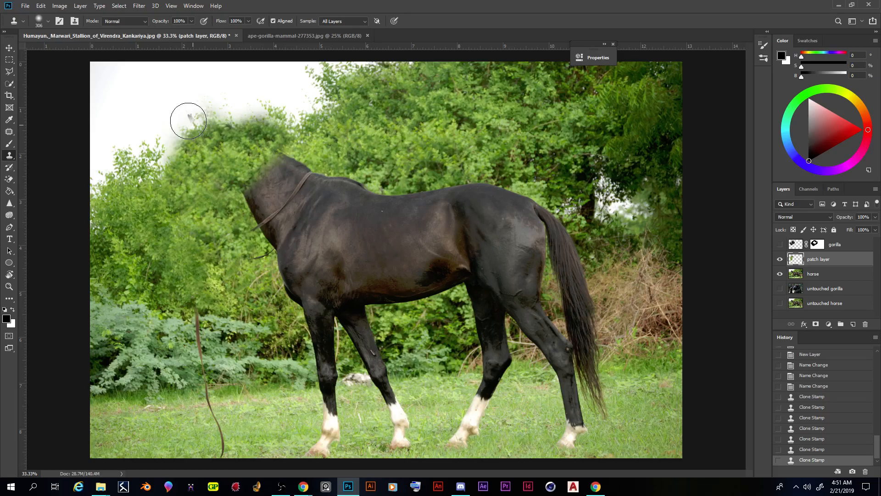
pyautogui.moveTo(188, 121)
pyautogui.mouseDown()
pyautogui.moveTo(162, 164)
pyautogui.moveTo(166, 176)
pyautogui.mouseUp()
pyautogui.keyDown('alt'); pyautogui.click(122, 205); pyautogui.keyUp('alt')
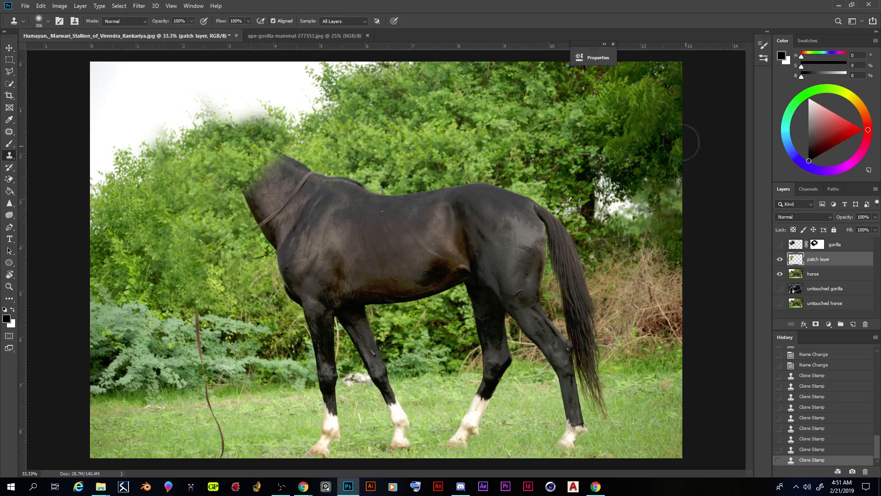
# Step: Compare the image with the patch layer hidden and shown, and view the patch layer without the horse layer
pyautogui.click(780, 259)
pyautogui.click(780, 260)
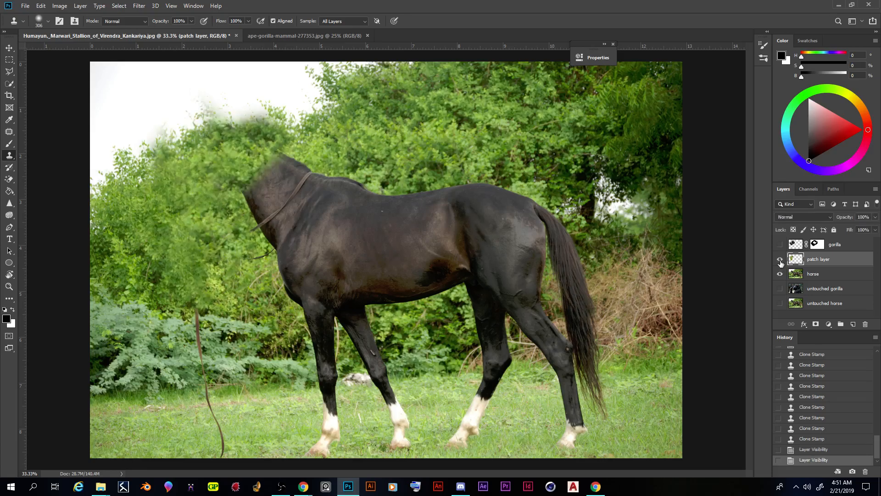
pyautogui.click(780, 259)
pyautogui.click(780, 260)
pyautogui.click(780, 260)
pyautogui.click(781, 260)
pyautogui.click(780, 274)
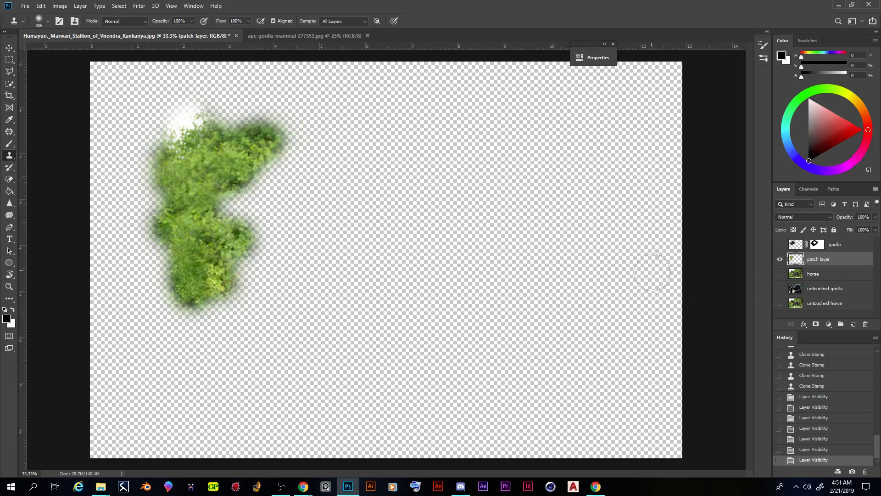
pyautogui.click(781, 274)
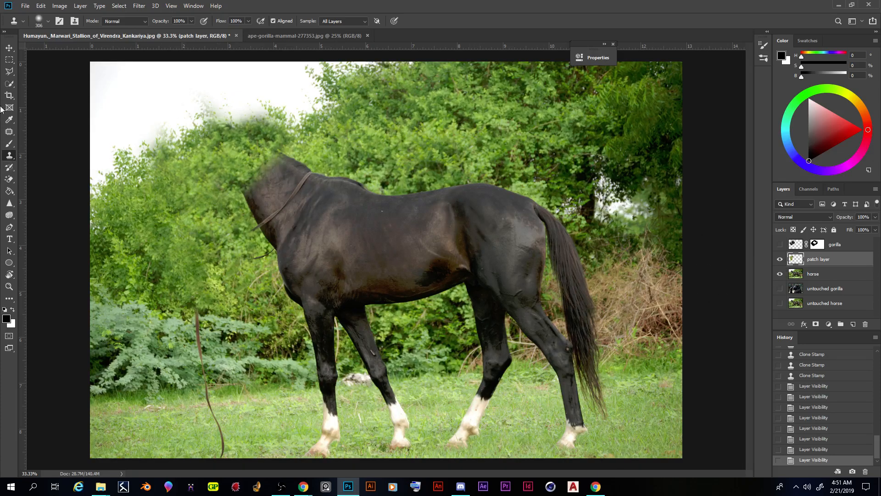
# Step: Try shifting the patch layer slightly with the Move tool and return it to its original position
pyautogui.click(9, 48)
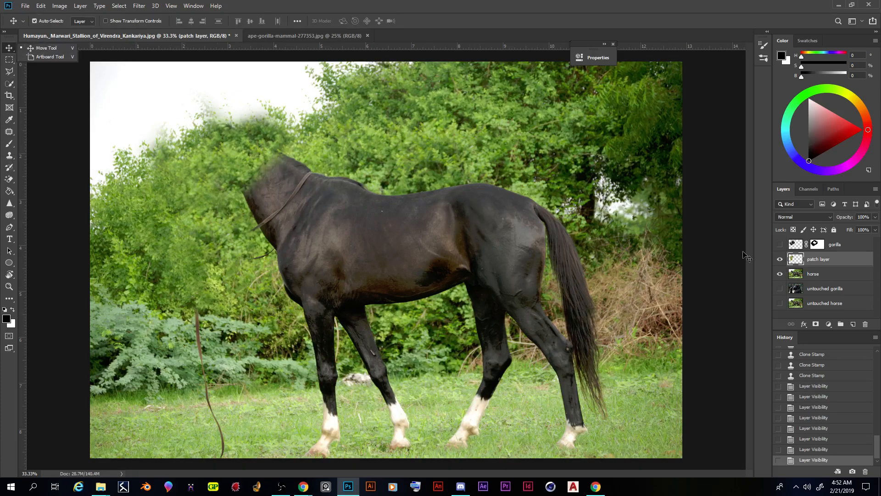
pyautogui.moveTo(202, 179)
pyautogui.mouseDown()
pyautogui.moveTo(196, 186)
pyautogui.moveTo(182, 170)
pyautogui.moveTo(203, 178)
pyautogui.moveTo(202, 169)
pyautogui.moveTo(203, 180)
pyautogui.mouseUp()
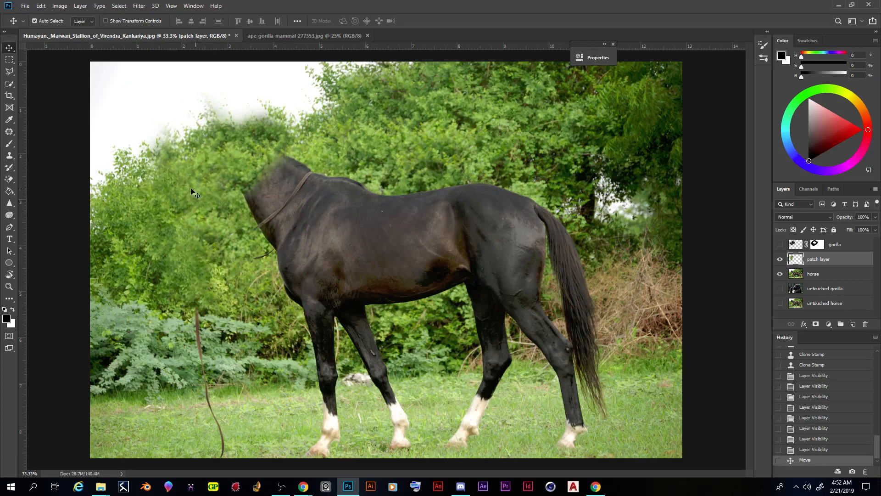
pyautogui.moveTo(198, 200)
pyautogui.mouseDown()
pyautogui.moveTo(200, 177)
pyautogui.moveTo(197, 188)
pyautogui.mouseUp()
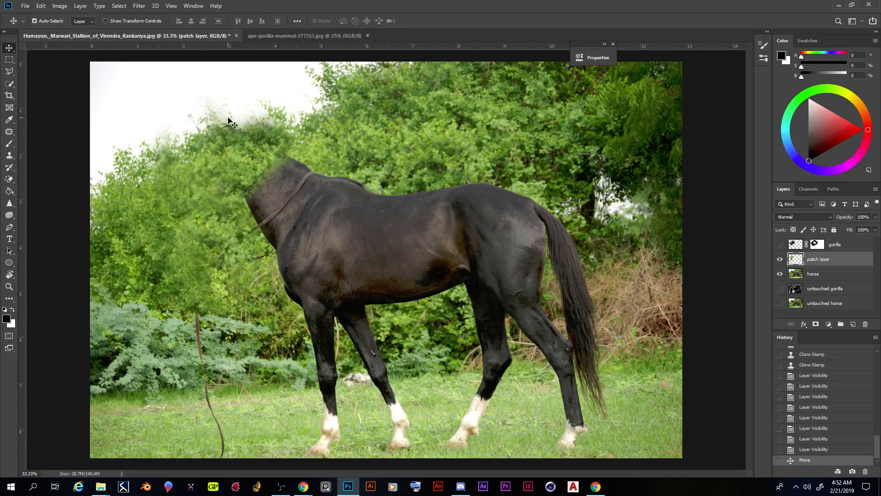
pyautogui.moveTo(190, 217); pyautogui.dragTo(189, 211)
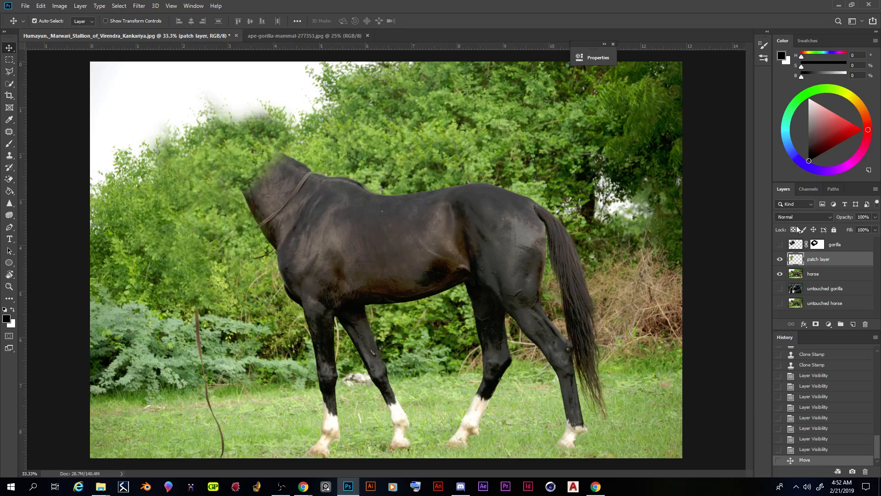
# Step: Show the gorilla layer and move the gorilla slightly up and toward the front of the horse
pyautogui.click(780, 245)
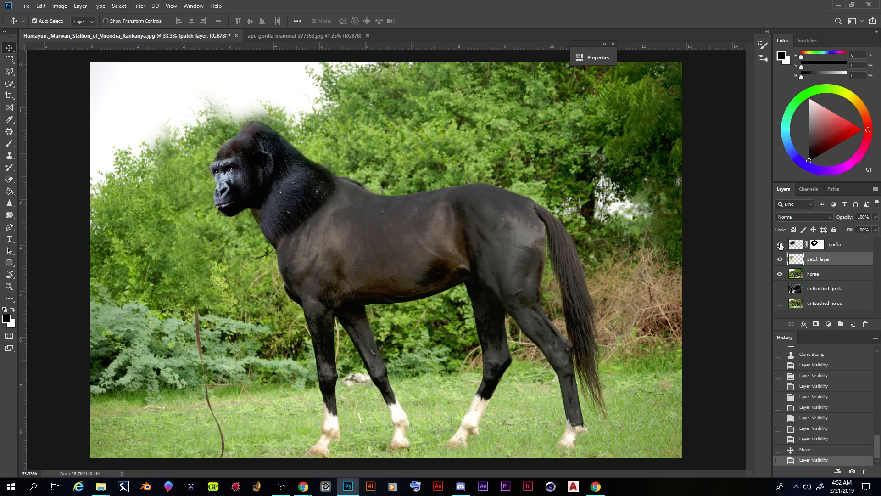
pyautogui.moveTo(259, 151)
pyautogui.mouseDown()
pyautogui.moveTo(258, 144)
pyautogui.moveTo(251, 148)
pyautogui.mouseUp()
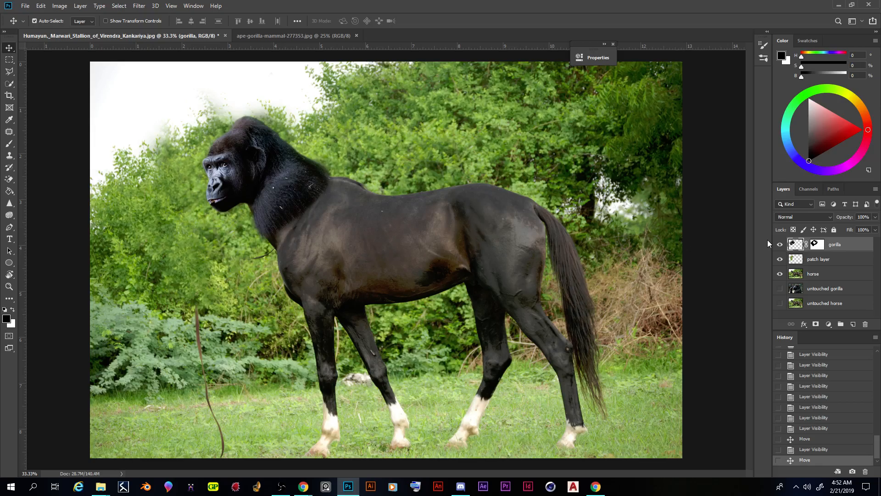
# Step: Select the gorilla layer's mask and set the Brush tool to 174 px, a softer hardness and 17% opacity
pyautogui.click(818, 247)
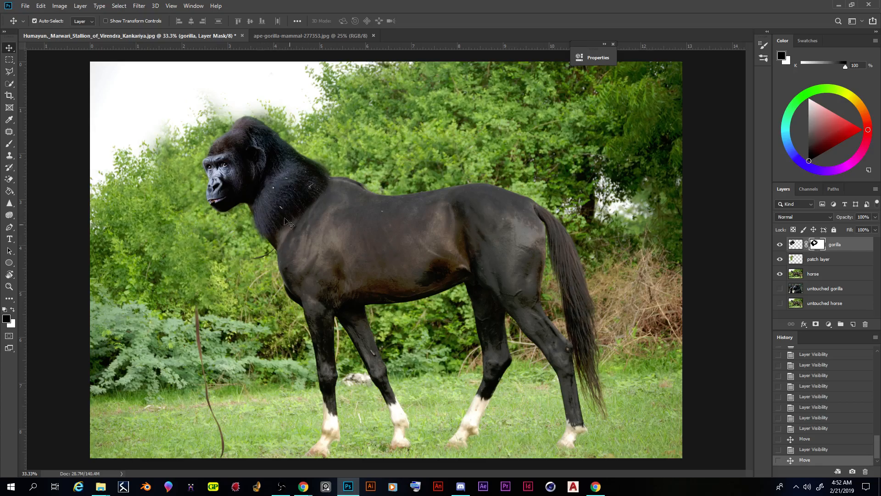
pyautogui.click(10, 143)
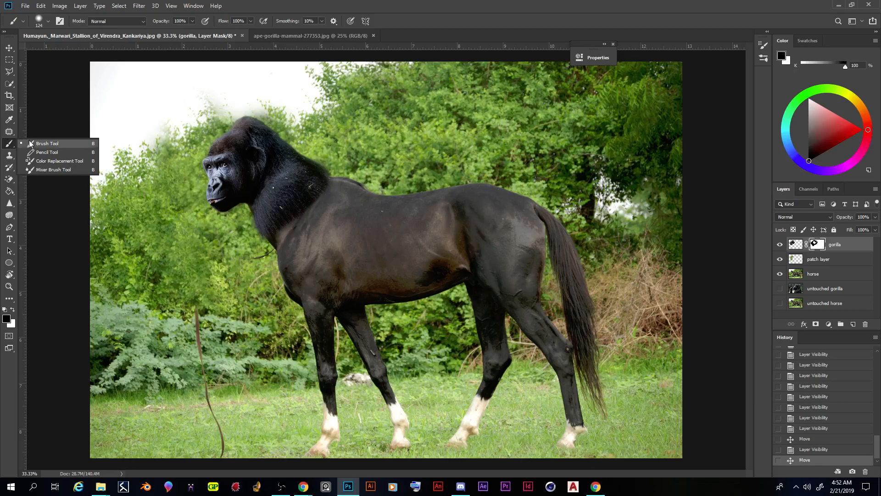
pyautogui.click(29, 143)
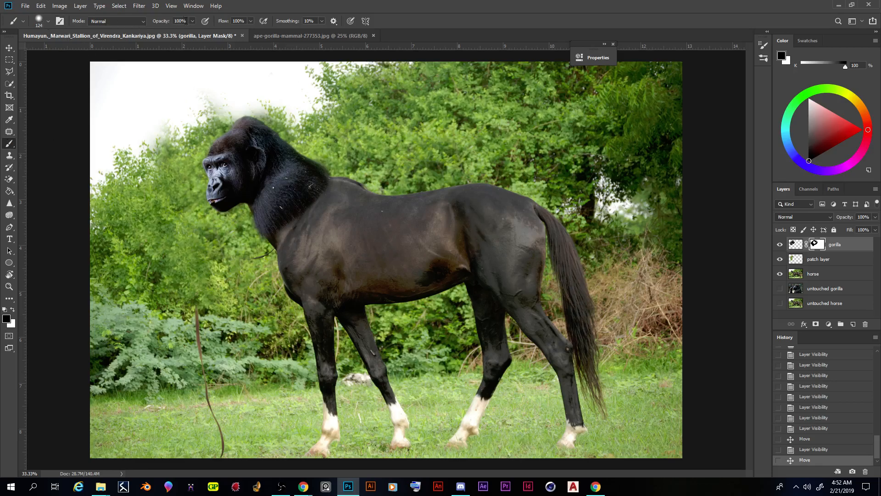
pyautogui.click(47, 21)
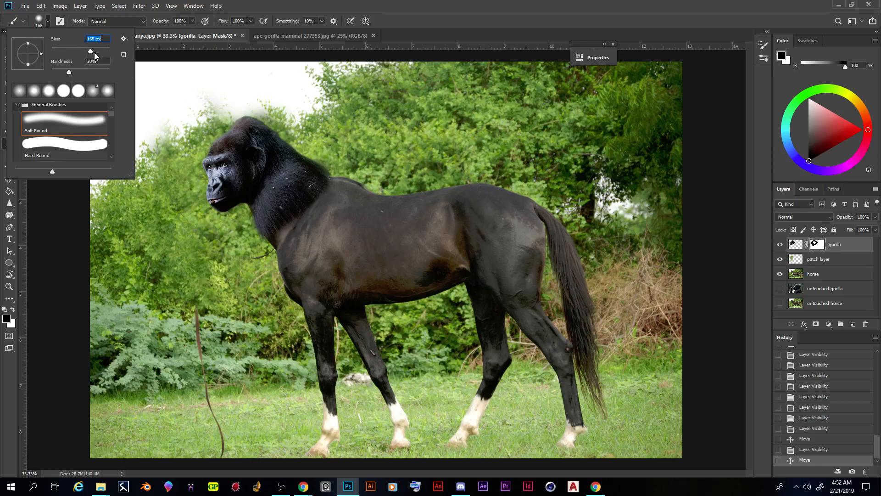
pyautogui.moveTo(66, 71); pyautogui.dragTo(60, 70)
pyautogui.press('Return')
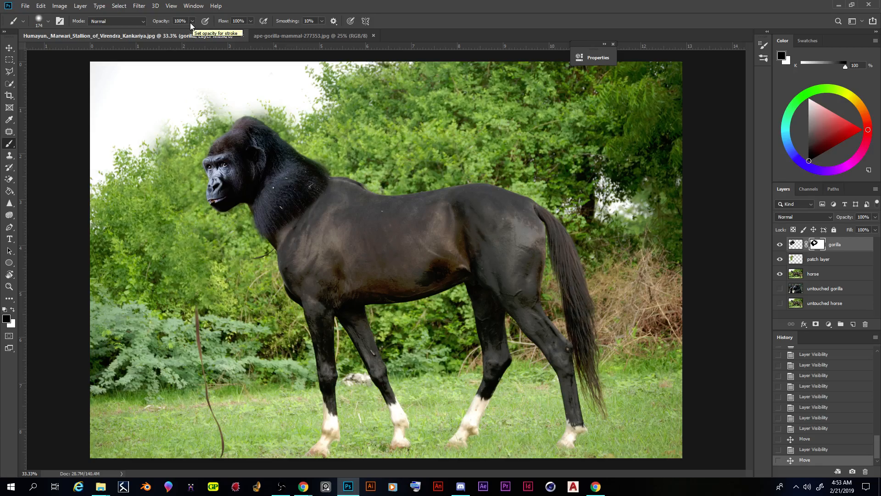
pyautogui.click(191, 21)
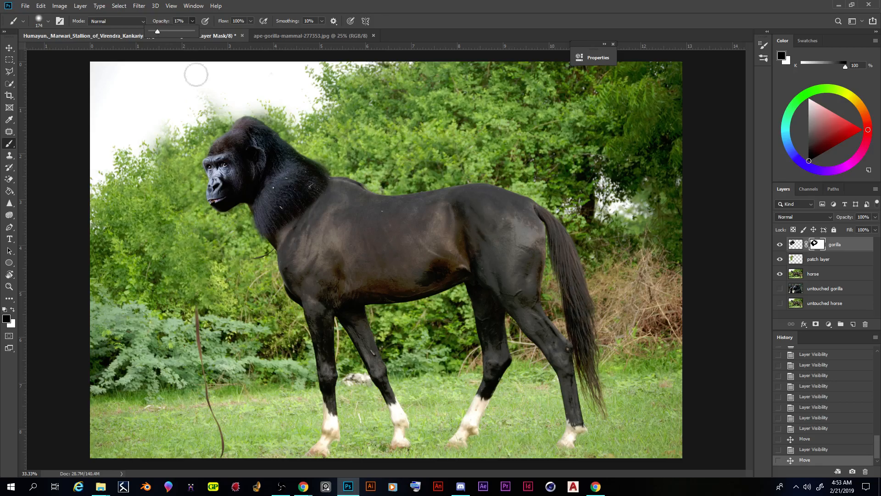
# Step: Paint black on the gorilla's mask along the neck seam to blend its fur into the horse's shoulder
pyautogui.hotkey('ctrl', '+')
pyautogui.hotkey('ctrl', '+')
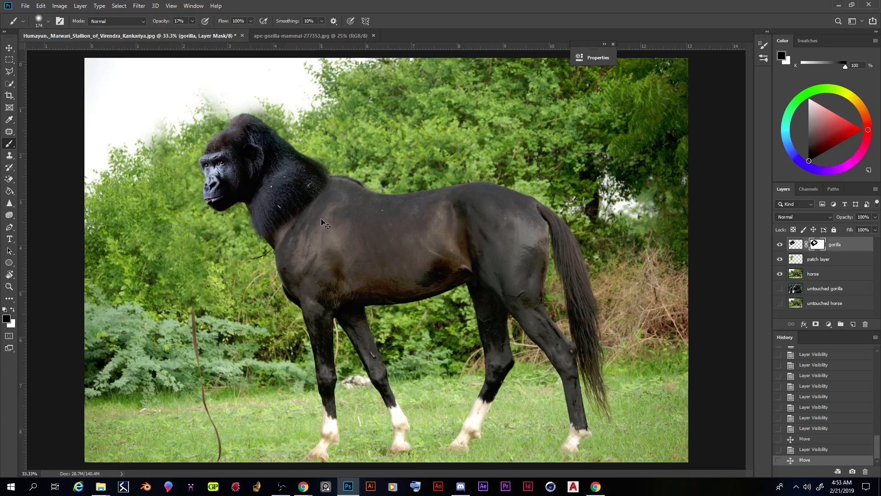
pyautogui.scroll(2, 270, 76)
pyautogui.scroll(3, 270, 77)
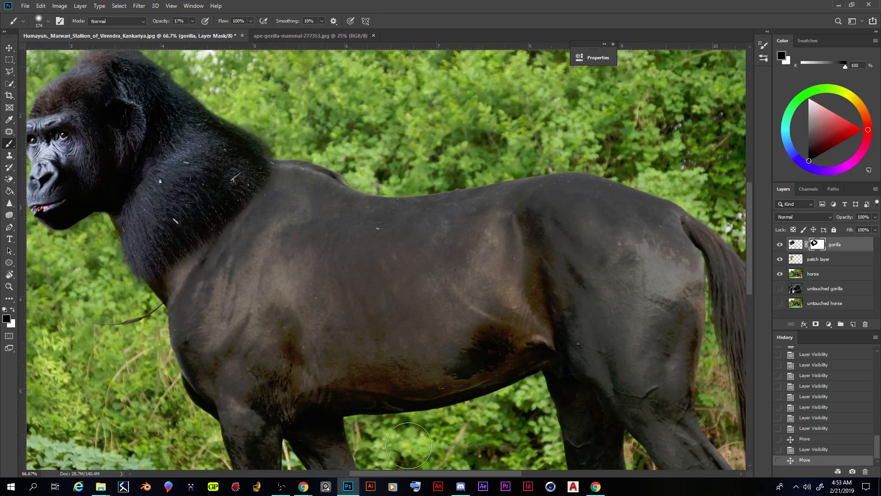
pyautogui.moveTo(393, 473); pyautogui.dragTo(371, 467)
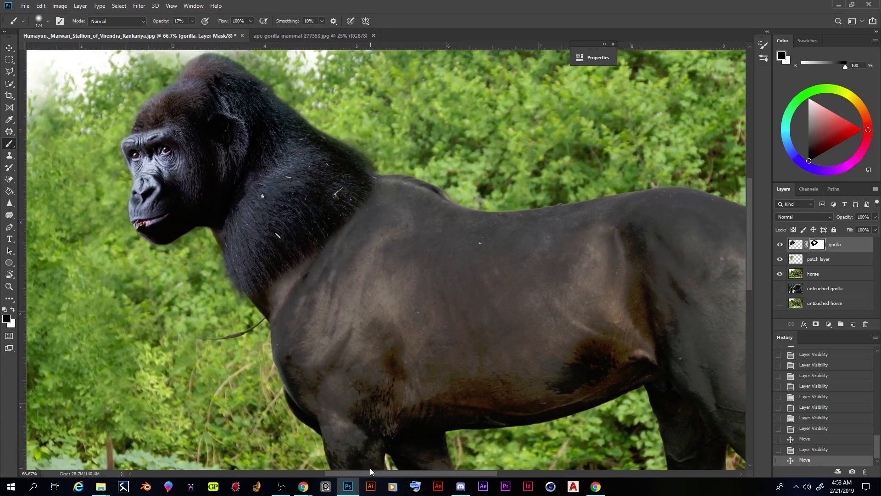
pyautogui.scroll(5, 409, 301)
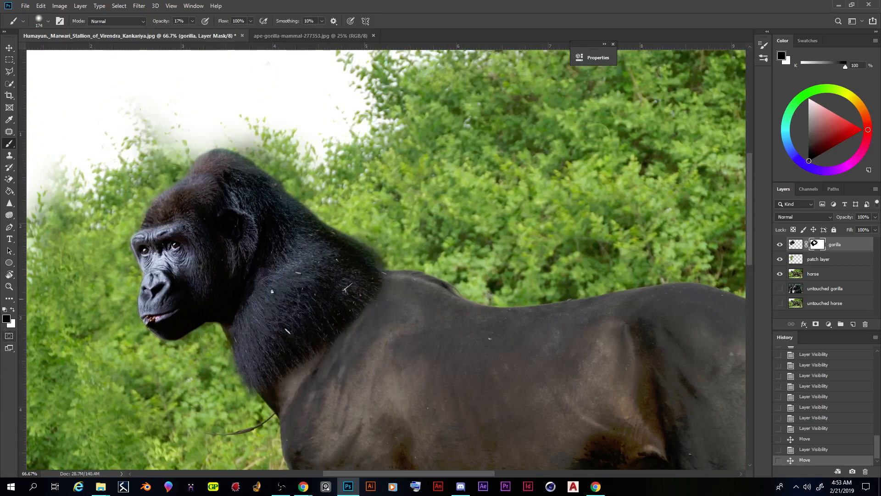
pyautogui.moveTo(364, 265)
pyautogui.mouseDown()
pyautogui.moveTo(375, 236)
pyautogui.moveTo(377, 244)
pyautogui.mouseUp()
pyautogui.moveTo(374, 280)
pyautogui.mouseDown()
pyautogui.moveTo(379, 303)
pyautogui.moveTo(375, 286)
pyautogui.moveTo(358, 339)
pyautogui.moveTo(347, 320)
pyautogui.moveTo(362, 304)
pyautogui.moveTo(351, 299)
pyautogui.moveTo(367, 287)
pyautogui.moveTo(411, 305)
pyautogui.moveTo(339, 313)
pyautogui.moveTo(347, 346)
pyautogui.moveTo(329, 353)
pyautogui.moveTo(353, 331)
pyautogui.moveTo(302, 347)
pyautogui.moveTo(286, 399)
pyautogui.moveTo(277, 350)
pyautogui.mouseUp()
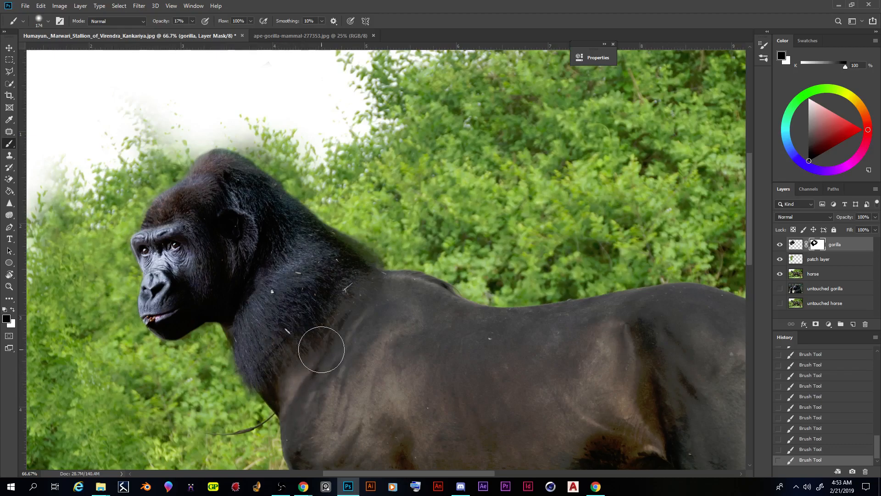
pyautogui.moveTo(318, 321); pyautogui.dragTo(345, 311)
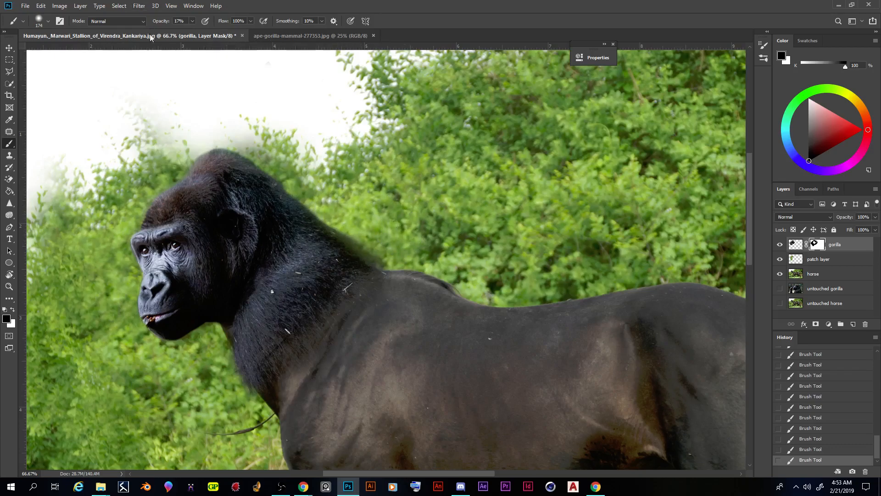
# Step: Lower the brush opacity to 8% and softly fade more of the gorilla's neck fur into the horse's shoulder
pyautogui.click(191, 23)
pyautogui.moveTo(192, 32); pyautogui.dragTo(189, 31)
pyautogui.click(299, 330)
pyautogui.moveTo(297, 309)
pyautogui.mouseDown()
pyautogui.moveTo(314, 310)
pyautogui.moveTo(331, 289)
pyautogui.moveTo(378, 300)
pyautogui.mouseUp()
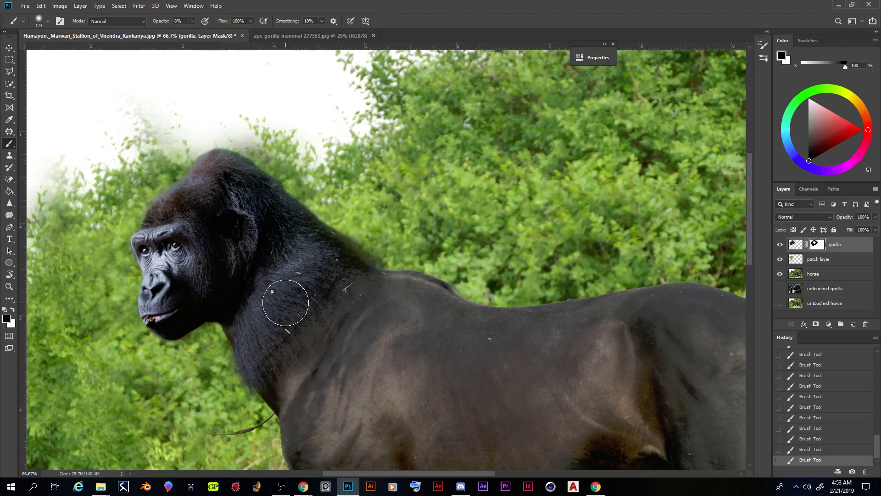
# Step: Paint white on the mask to restore fur along the neck seam, return to black, and compare with the gorilla layer hidden
pyautogui.press('x')
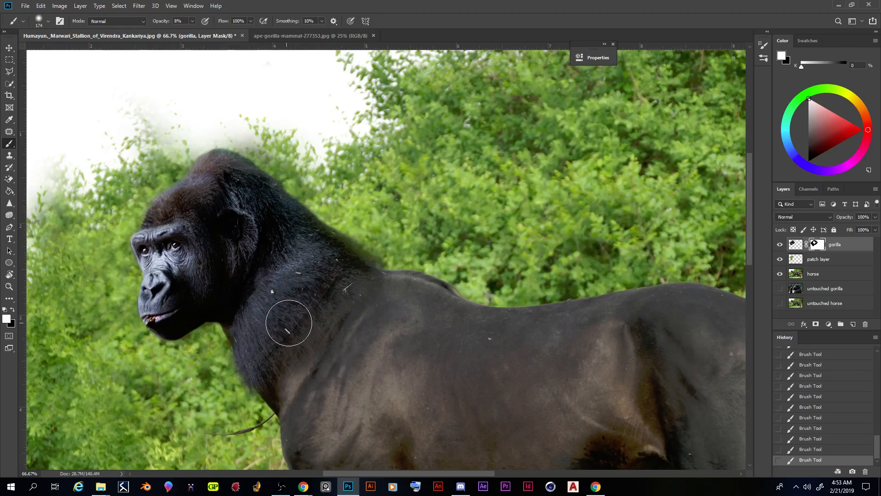
pyautogui.moveTo(319, 290)
pyautogui.mouseDown()
pyautogui.moveTo(315, 277)
pyautogui.moveTo(331, 282)
pyautogui.moveTo(296, 290)
pyautogui.mouseUp()
pyautogui.moveTo(261, 347)
pyautogui.mouseDown()
pyautogui.moveTo(273, 382)
pyautogui.moveTo(297, 404)
pyautogui.moveTo(292, 364)
pyautogui.moveTo(303, 374)
pyautogui.moveTo(280, 376)
pyautogui.moveTo(284, 370)
pyautogui.moveTo(299, 360)
pyautogui.moveTo(288, 377)
pyautogui.moveTo(299, 394)
pyautogui.moveTo(317, 364)
pyautogui.moveTo(296, 401)
pyautogui.moveTo(337, 354)
pyautogui.moveTo(324, 384)
pyautogui.moveTo(380, 342)
pyautogui.moveTo(401, 290)
pyautogui.moveTo(395, 308)
pyautogui.moveTo(395, 282)
pyautogui.mouseUp()
pyautogui.press('x')
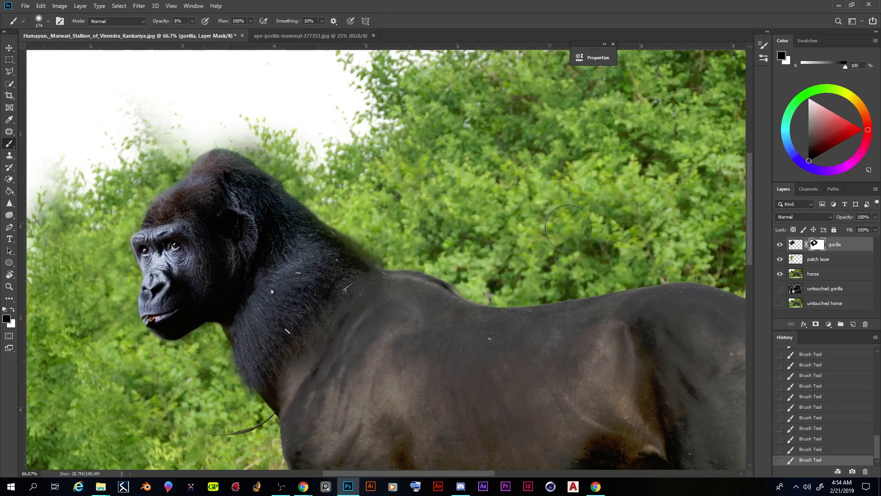
pyautogui.click(780, 245)
pyautogui.click(780, 245)
pyautogui.click(780, 244)
pyautogui.click(780, 245)
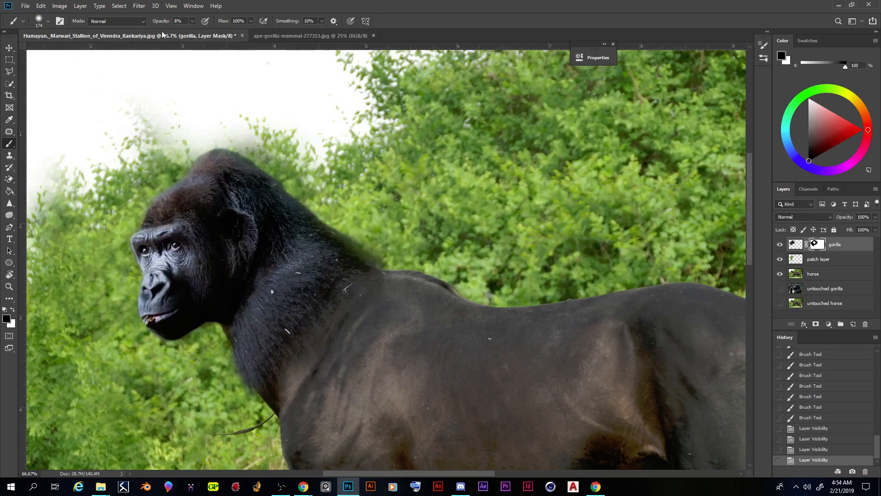
# Step: Set the brush opacity to 54% and mask out the dark fringe along the back of the gorilla's neck
pyautogui.click(193, 20)
pyautogui.moveTo(191, 31); pyautogui.dragTo(212, 31)
pyautogui.moveTo(320, 147)
pyautogui.mouseDown()
pyautogui.moveTo(353, 217)
pyautogui.moveTo(407, 248)
pyautogui.mouseUp()
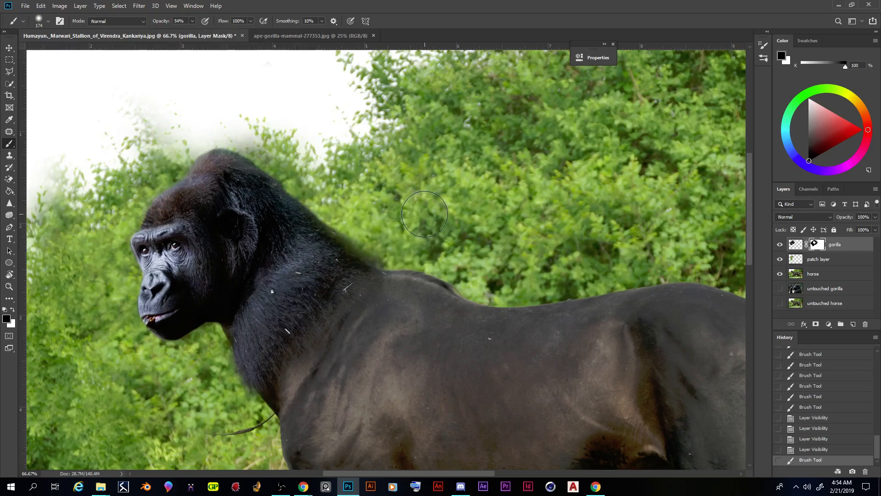
pyautogui.moveTo(377, 236)
pyautogui.mouseDown()
pyautogui.moveTo(388, 243)
pyautogui.moveTo(339, 202)
pyautogui.mouseUp()
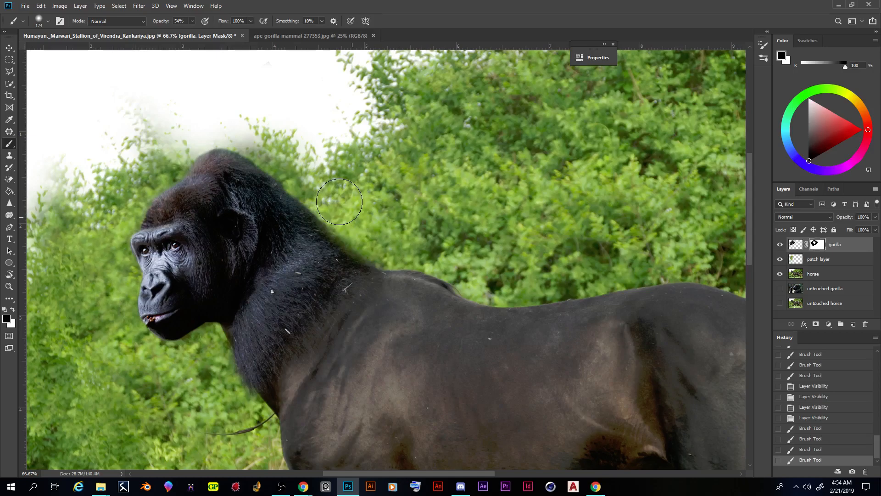
# Step: Paint black on the gorilla's mask to clear more of the dark fringe along the back of the neck
pyautogui.moveTo(340, 202); pyautogui.dragTo(352, 217)
pyautogui.moveTo(350, 219)
pyautogui.mouseDown()
pyautogui.moveTo(340, 208)
pyautogui.moveTo(354, 221)
pyautogui.mouseUp()
pyautogui.moveTo(357, 224); pyautogui.dragTo(368, 240)
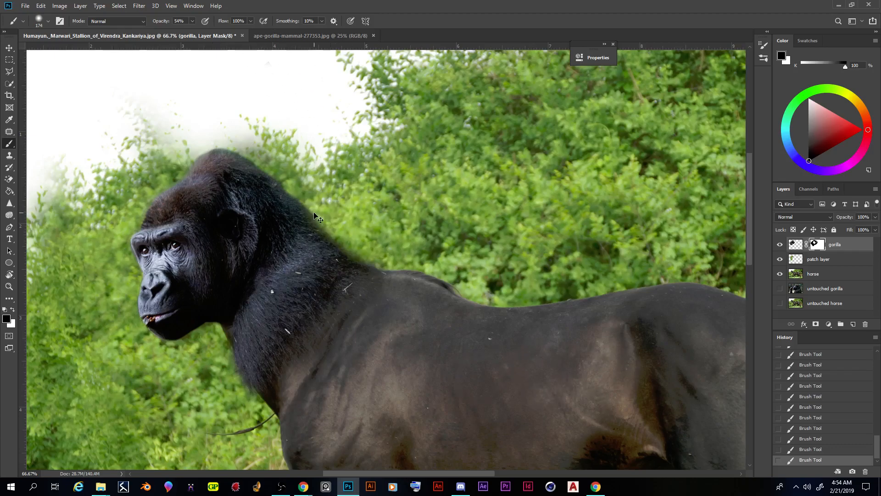
# Step: Increase the brush hardness and set its opacity to 75%
pyautogui.scroll(2, 315, 212)
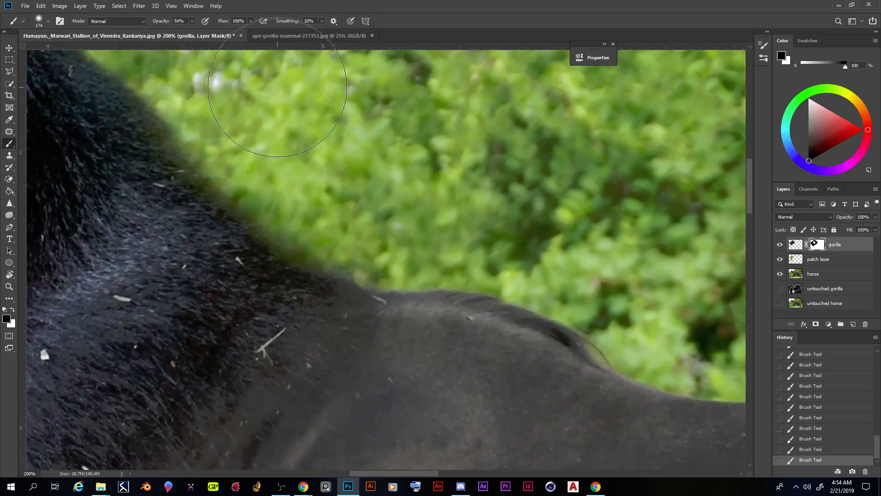
pyautogui.click(49, 24)
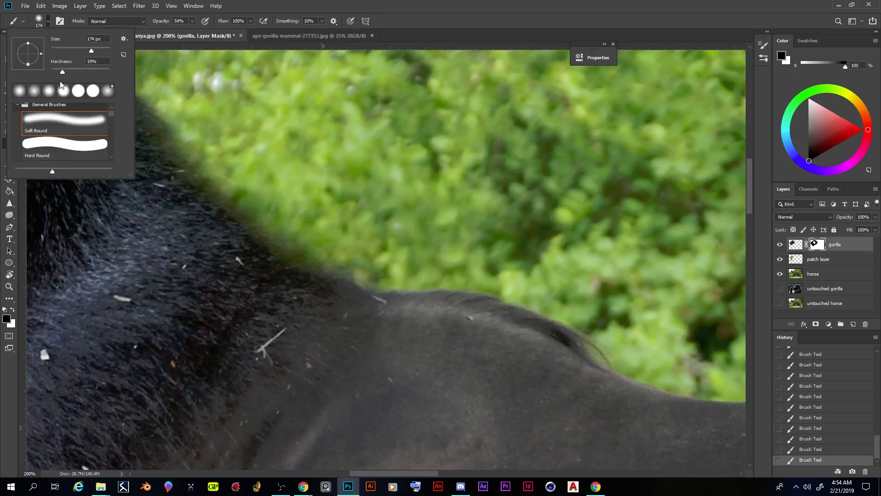
pyautogui.moveTo(70, 71); pyautogui.dragTo(90, 72)
pyautogui.click(192, 21)
pyautogui.moveTo(194, 31); pyautogui.dragTo(200, 32)
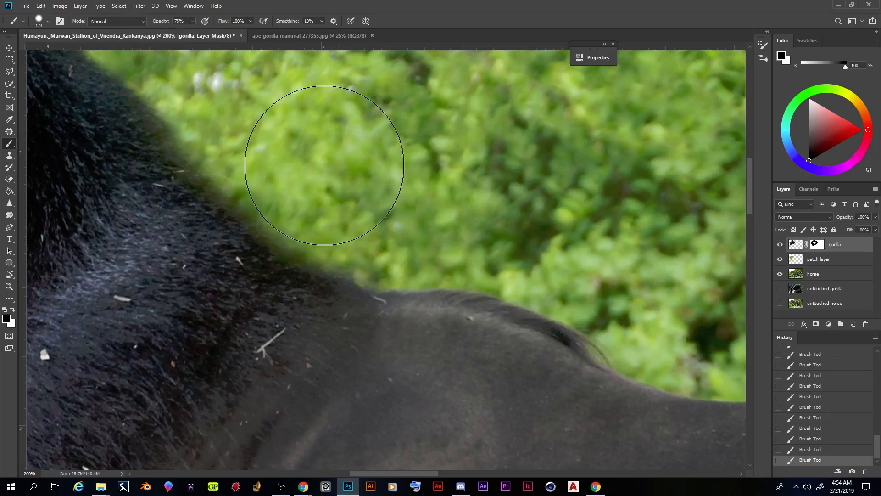
pyautogui.hotkey('ctrl', '-')
pyautogui.hotkey('ctrl', '-')
pyautogui.hotkey('ctrl', '-')
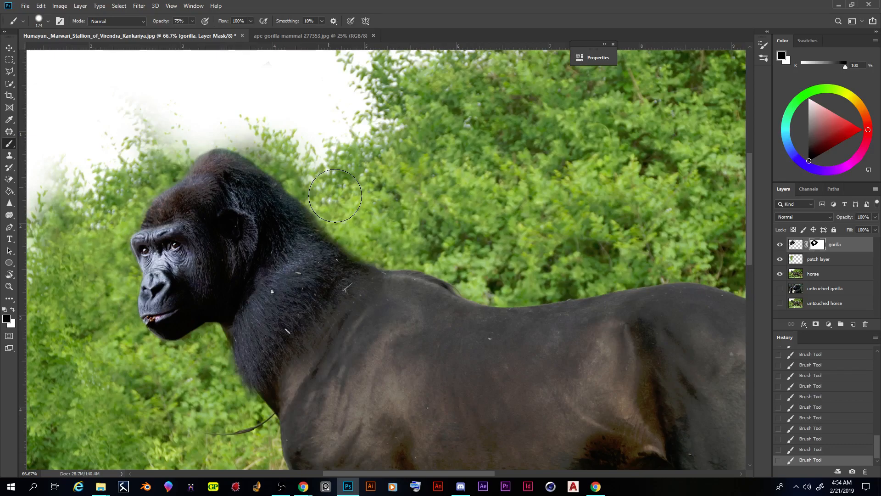
# Step: On the patch layer, clone foliage with the Clone Stamp over the white gaps above and in front of the gorilla's head
pyautogui.click(814, 260)
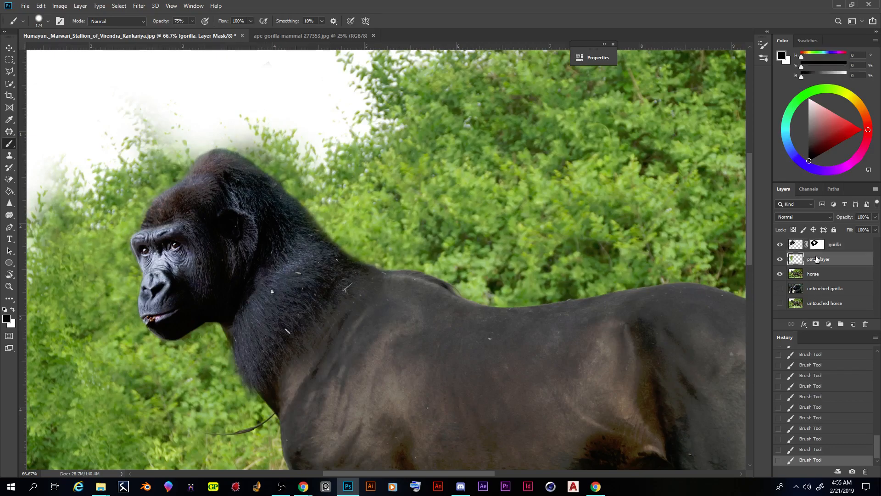
pyautogui.click(10, 158)
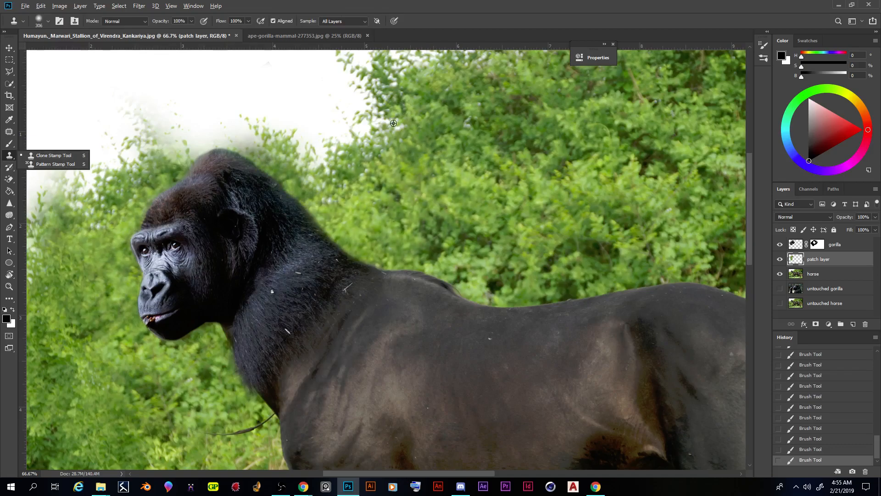
pyautogui.keyDown('alt'); pyautogui.click(373, 127); pyautogui.keyUp('alt')
pyautogui.moveTo(275, 148)
pyautogui.mouseDown()
pyautogui.moveTo(236, 134)
pyautogui.moveTo(226, 142)
pyautogui.moveTo(240, 175)
pyautogui.moveTo(243, 163)
pyautogui.mouseUp()
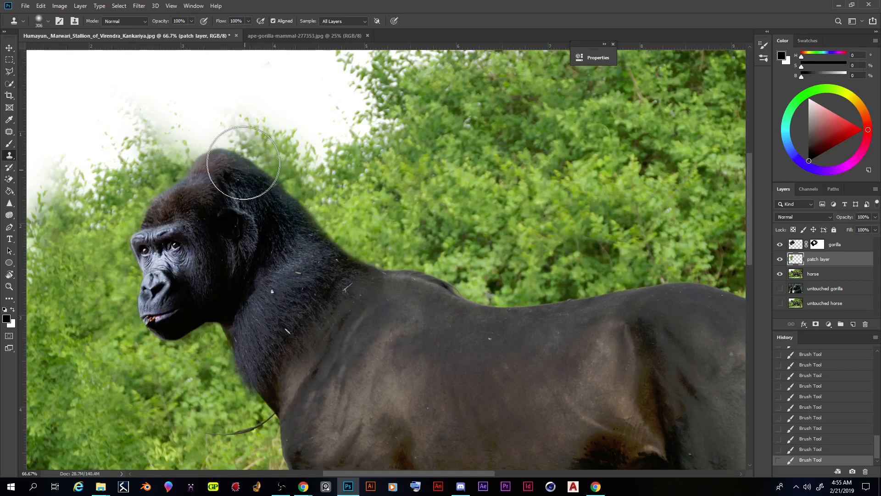
pyautogui.moveTo(243, 163); pyautogui.dragTo(241, 161)
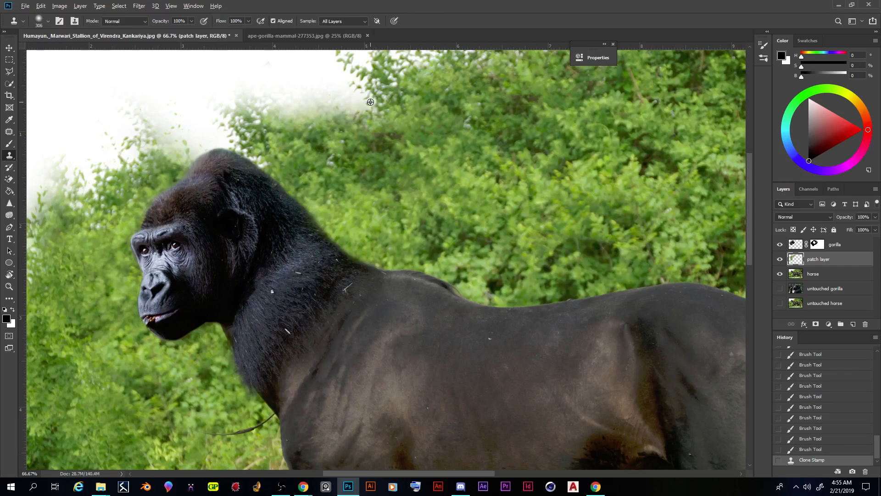
pyautogui.moveTo(193, 126)
pyautogui.mouseDown()
pyautogui.moveTo(157, 148)
pyautogui.moveTo(135, 183)
pyautogui.mouseUp()
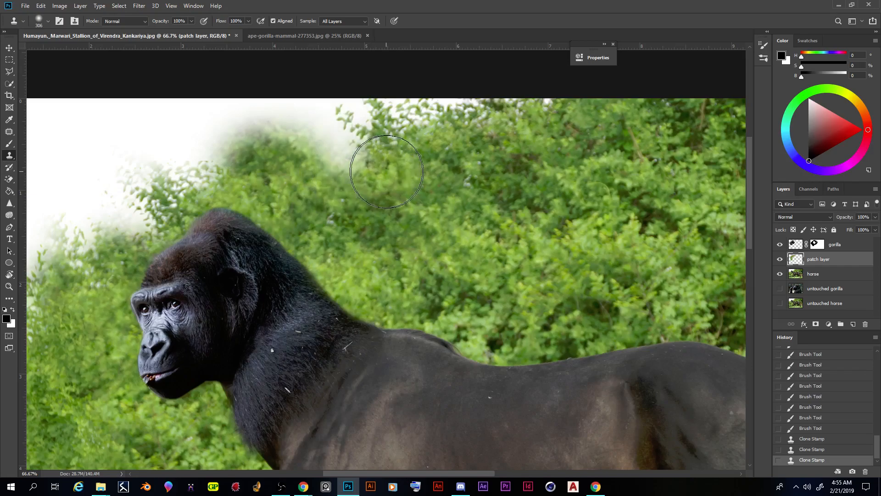
# Step: Resample the bush and clone foliage up to the image's upper edge, filling the white sky behind the gorilla's head
pyautogui.keyDown('alt'); pyautogui.click(383, 134); pyautogui.keyUp('alt')
pyautogui.moveTo(274, 132); pyautogui.dragTo(251, 137)
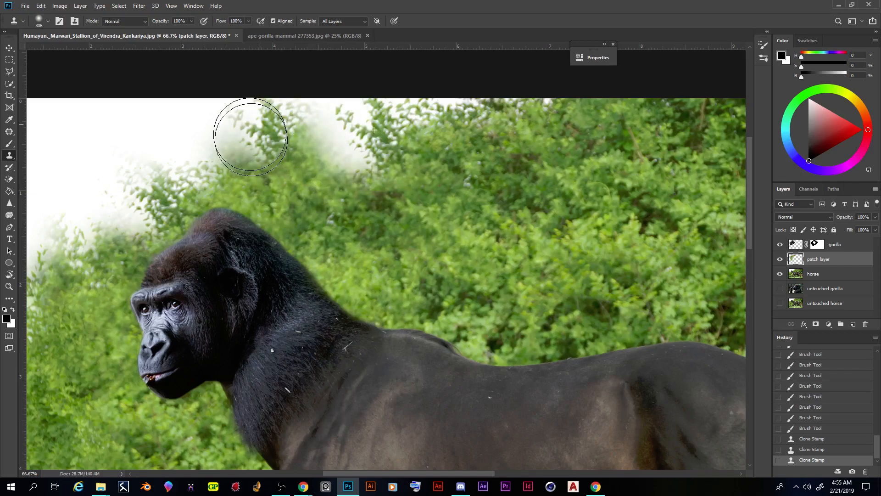
pyautogui.moveTo(250, 137); pyautogui.dragTo(301, 188)
pyautogui.moveTo(246, 185); pyautogui.dragTo(278, 206)
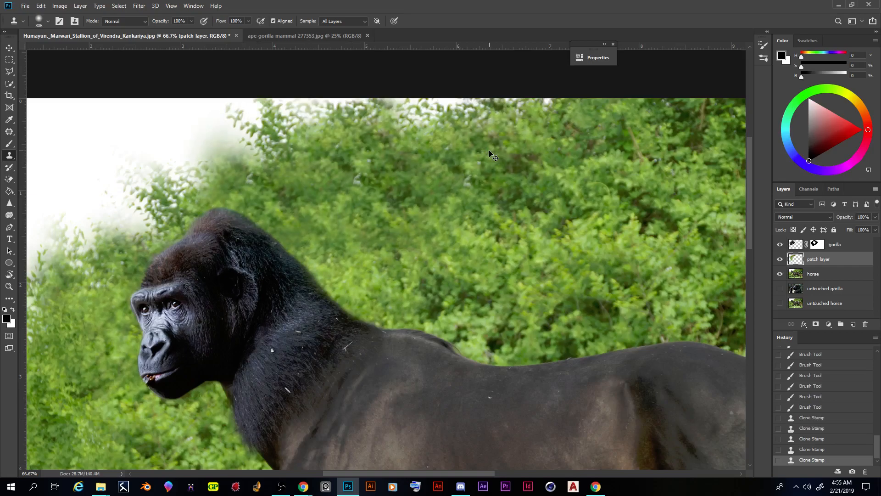
pyautogui.hotkey('ctrl', '-')
pyautogui.scroll(-4, 221, 148)
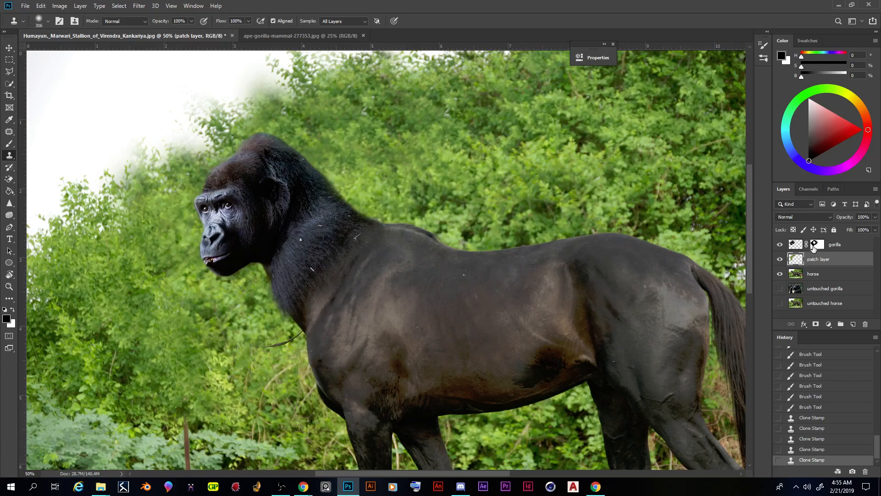
# Step: Dab black on the gorilla's layer mask with the Brush below the throat and above the head to clean up its edges
pyautogui.click(816, 246)
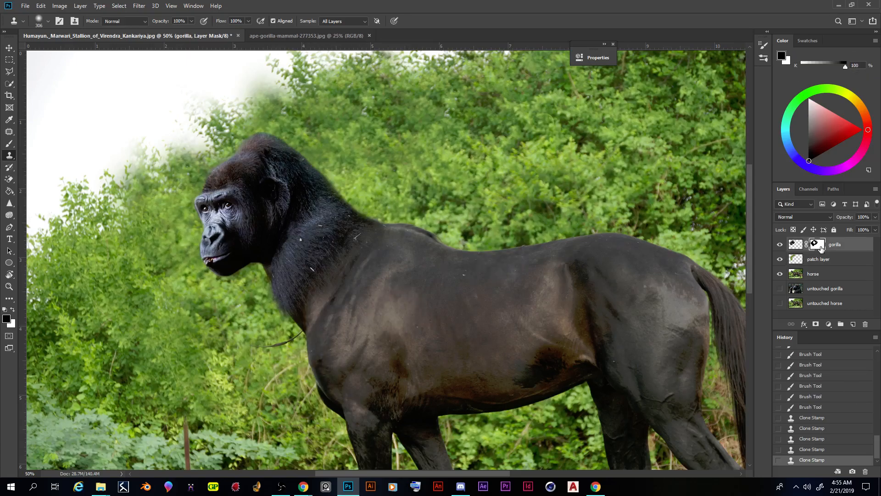
pyautogui.click(10, 146)
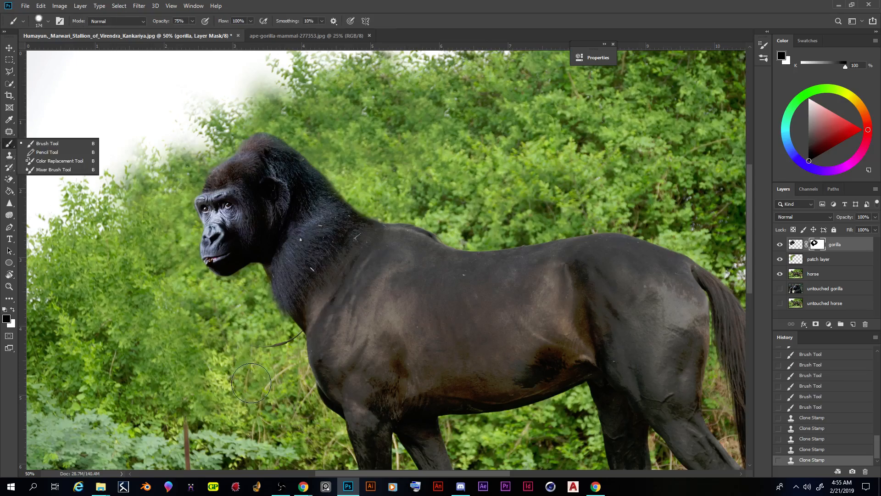
pyautogui.click(260, 323)
pyautogui.click(260, 323)
pyautogui.click(265, 322)
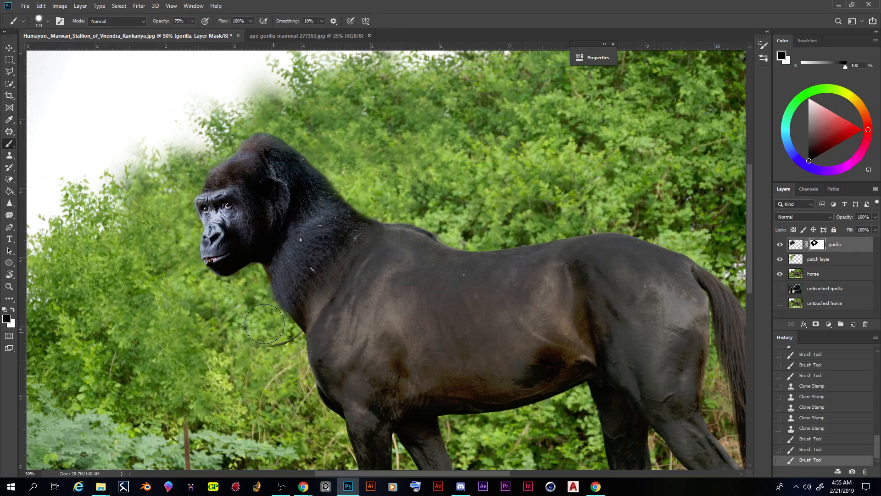
pyautogui.click(266, 323)
pyautogui.click(256, 103)
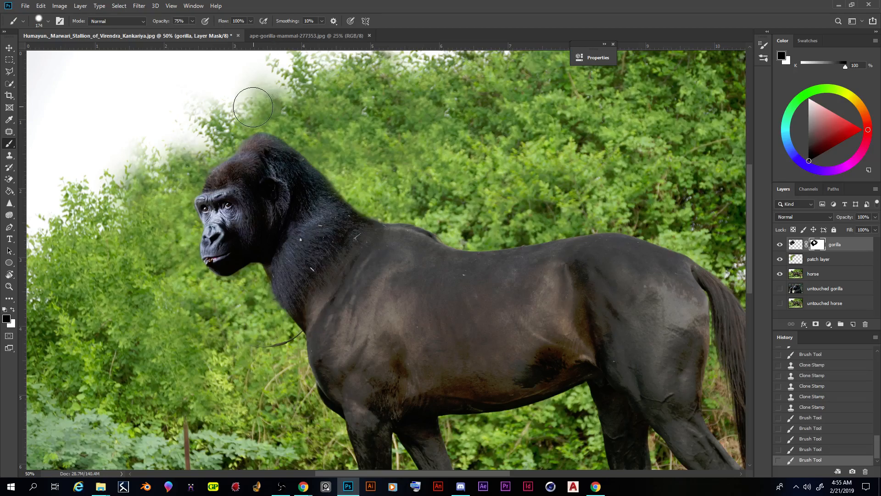
pyautogui.click(274, 106)
pyautogui.hotkey('ctrl', '-')
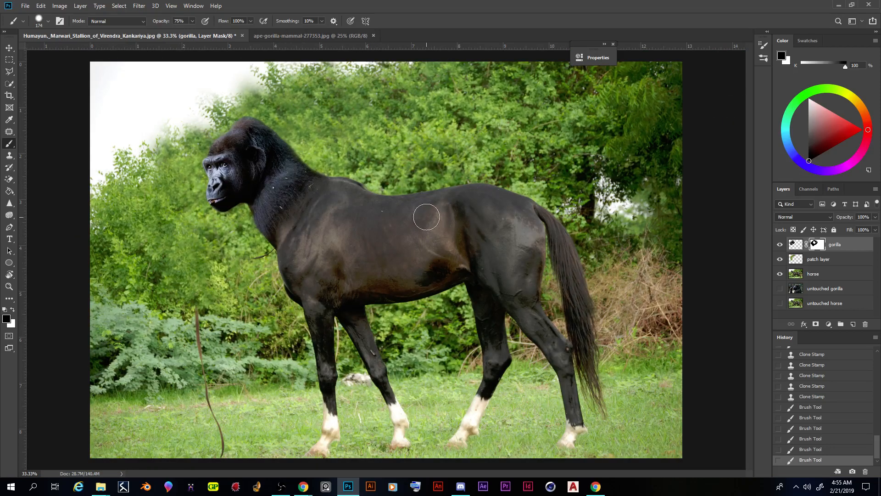
# Step: Nudge the gorilla layer slightly down and toward the horse's body with the Move tool to seat the head on the neck
pyautogui.click(9, 48)
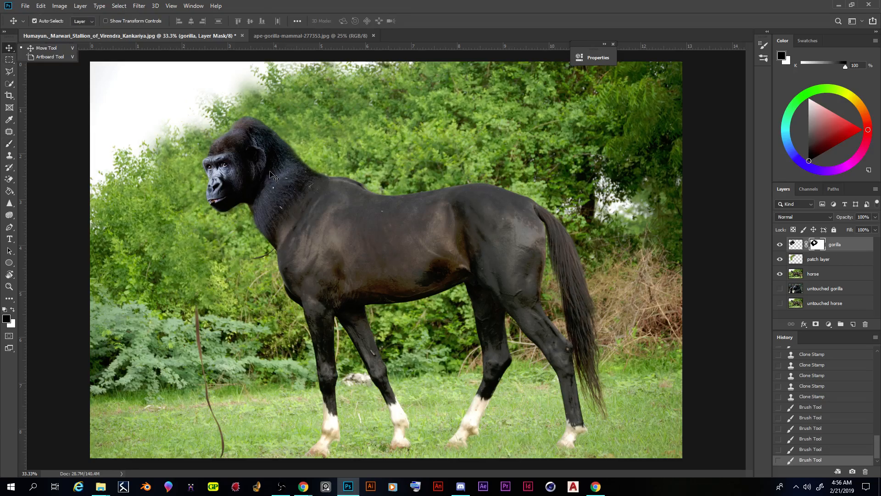
pyautogui.click(240, 164)
pyautogui.moveTo(240, 164); pyautogui.dragTo(237, 163)
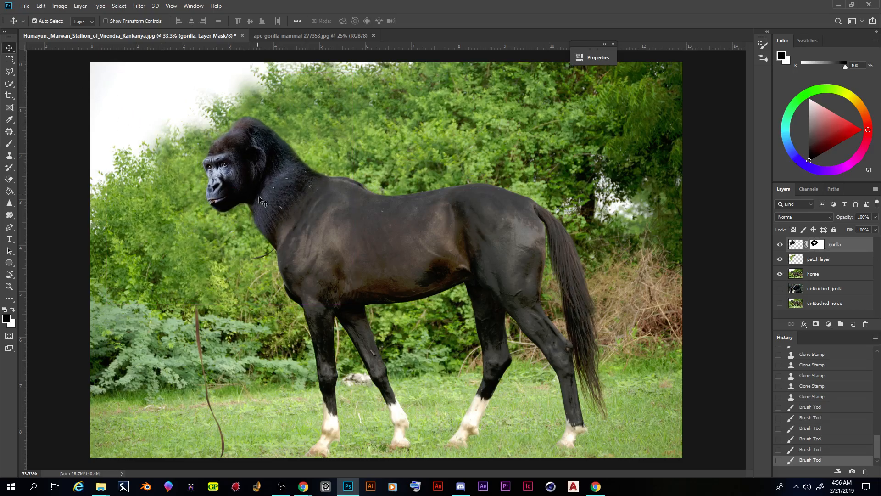
pyautogui.press('Down')
pyautogui.press('Down')
pyautogui.press('Down')
pyautogui.press('Down')
pyautogui.press('Down')
pyautogui.press('Down')
pyautogui.press('Down')
pyautogui.press('Down')
pyautogui.press('Down')
pyautogui.press('Down')
pyautogui.press('Down')
pyautogui.press('Right')
pyautogui.press('Right')
pyautogui.press('Right')
pyautogui.press('Right')
pyautogui.press('Right')
pyautogui.press('Right')
pyautogui.press('Right')
pyautogui.press('Right')
pyautogui.press('Right')
pyautogui.press('Right')
pyautogui.press('Right')
pyautogui.press('Right')
pyautogui.press('Right')
pyautogui.press('Right')
pyautogui.press('Down')
pyautogui.press('Down')
pyautogui.press('Down')
pyautogui.press('Right')
pyautogui.press('Down')
pyautogui.press('Right')
pyautogui.press('Right')
pyautogui.press('Down')
pyautogui.press('Right')
pyautogui.press('Down')
pyautogui.press('Down')
pyautogui.press('Right')
pyautogui.press('Right')
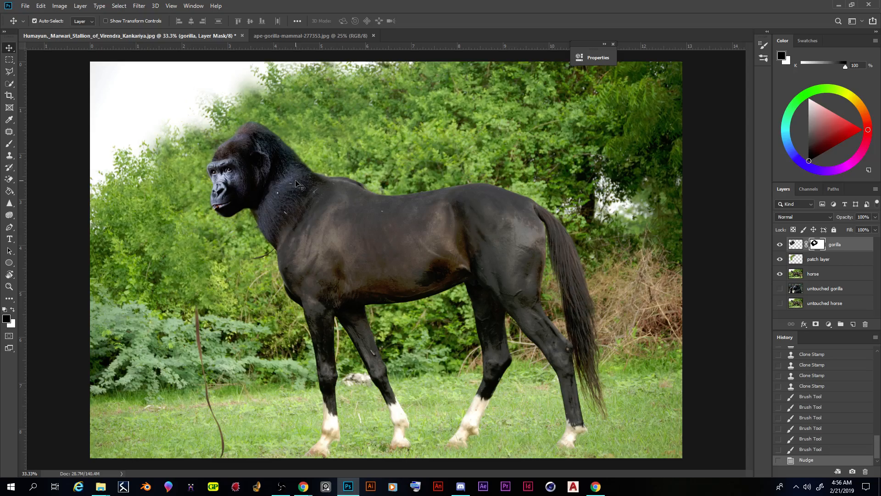
pyautogui.press('Up')
pyautogui.press('Up')
pyautogui.press('Left')
pyautogui.press('Left')
pyautogui.press('Left')
pyautogui.press('Right')
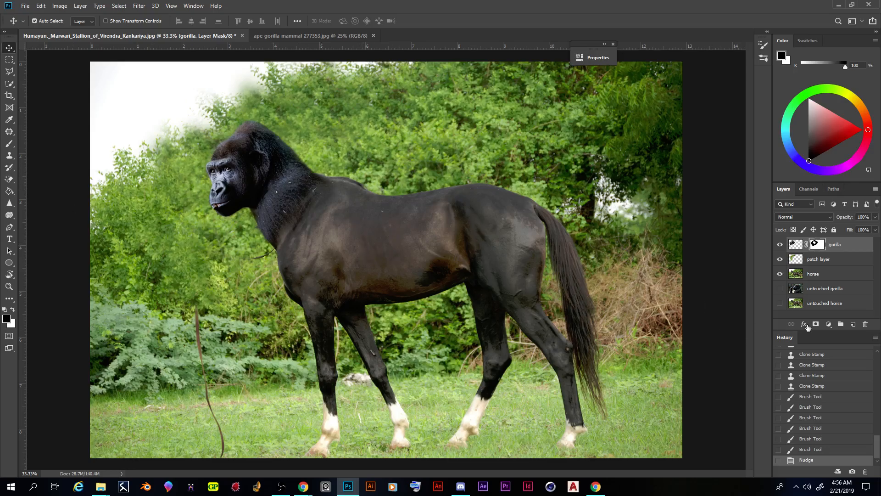
pyautogui.click(830, 324)
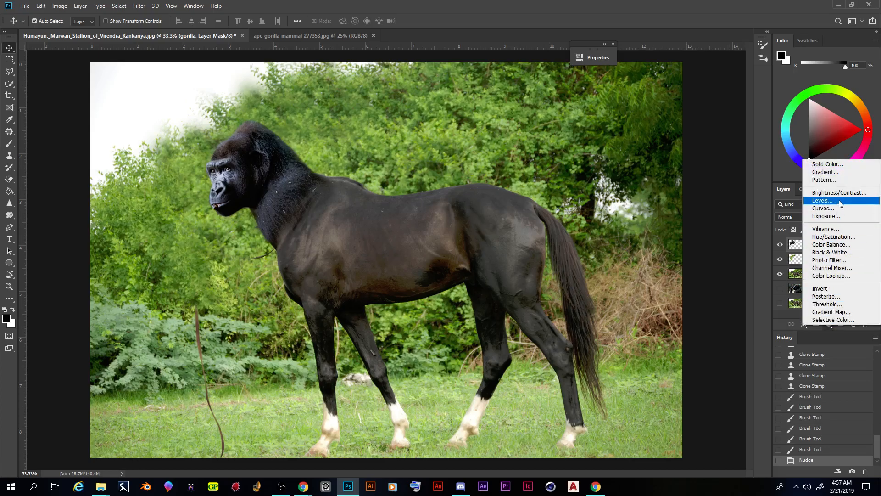
pyautogui.click(759, 215)
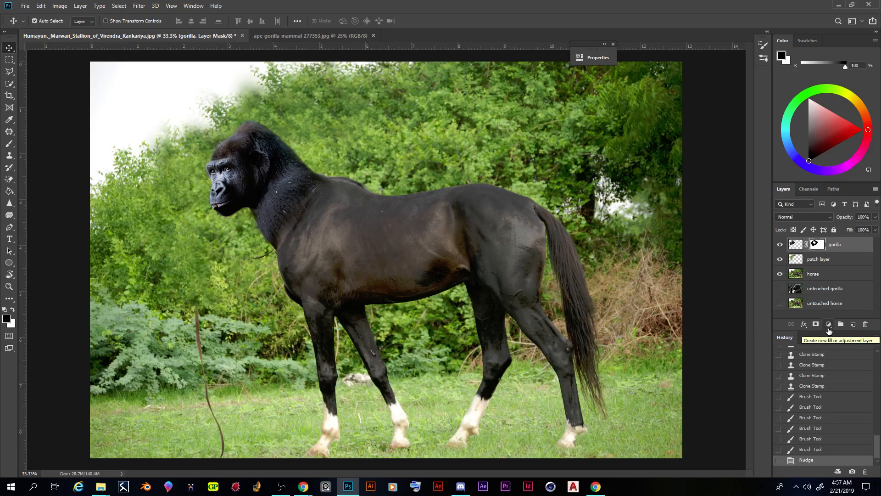
pyautogui.click(830, 326)
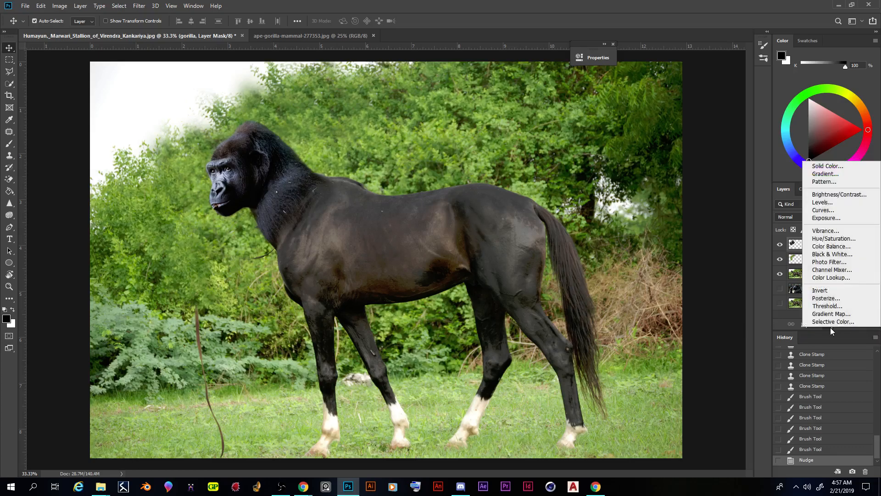
pyautogui.click(830, 327)
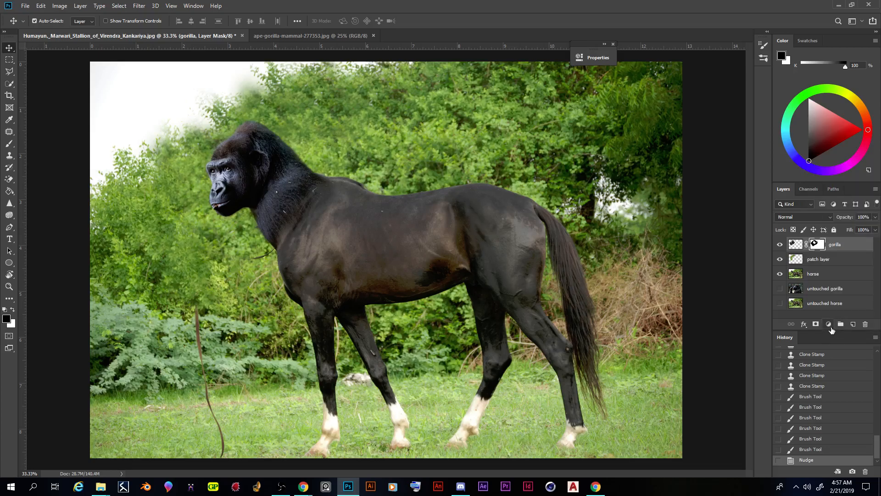
# Step: Add a Levels adjustment layer above the gorilla layer and move its settings clear of the horse's body
pyautogui.click(829, 326)
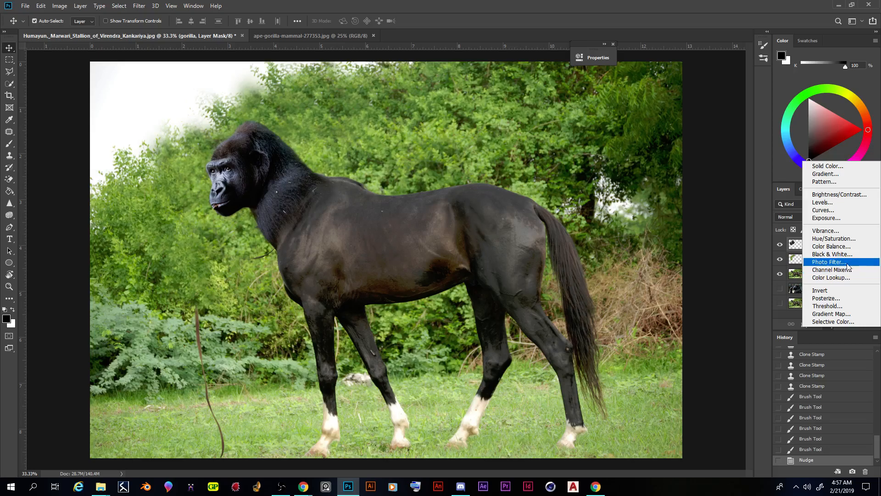
pyautogui.click(830, 203)
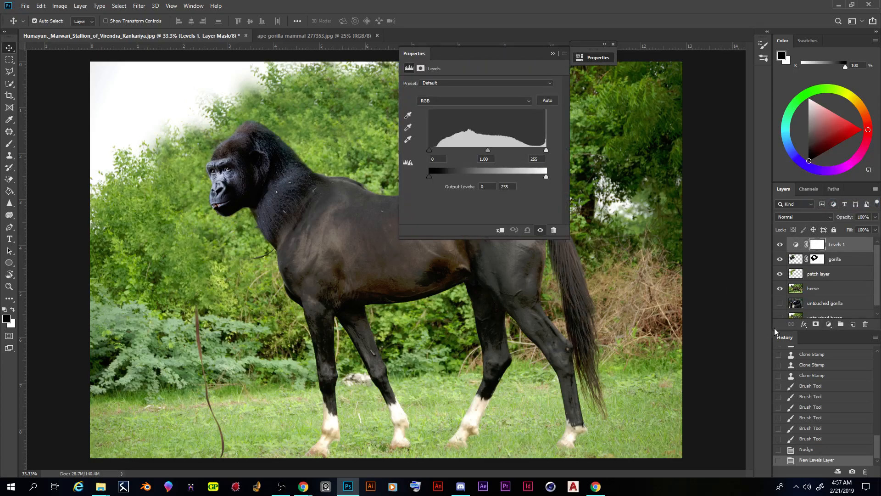
pyautogui.moveTo(469, 53); pyautogui.dragTo(648, 77)
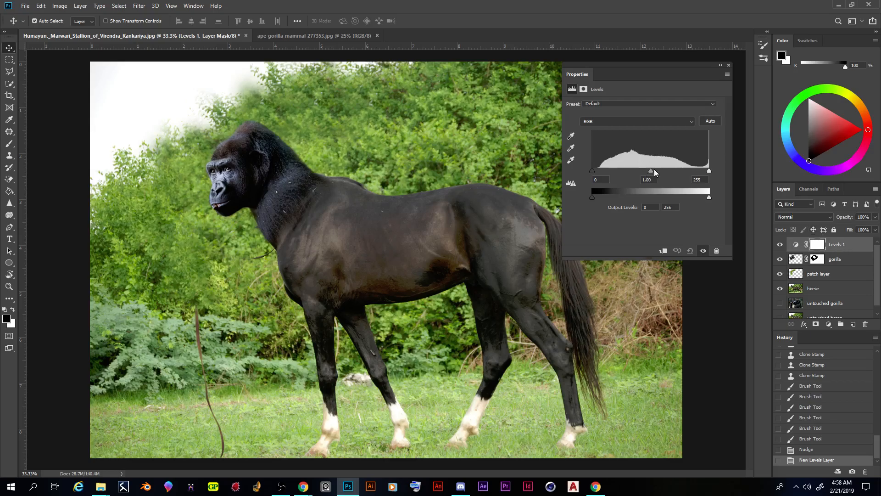
# Step: Hide the adjustment layer's properties and display them again
pyautogui.click(194, 6)
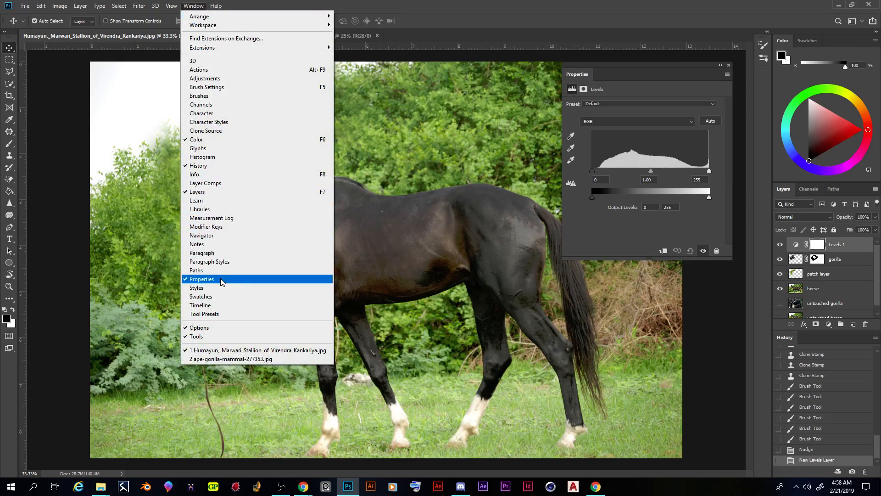
pyautogui.click(220, 281)
pyautogui.click(193, 6)
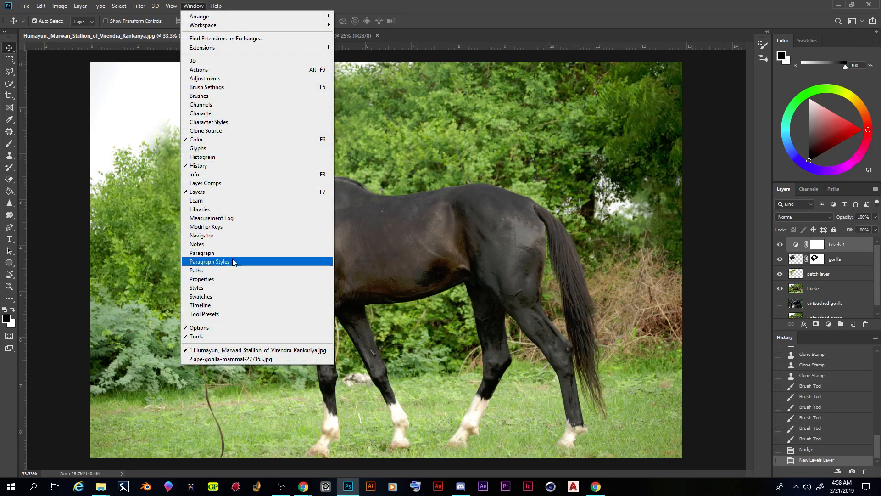
pyautogui.click(220, 279)
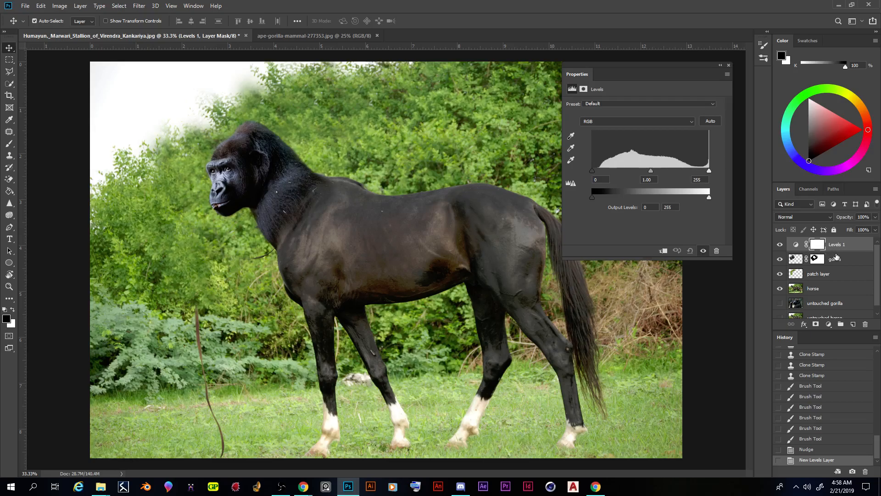
# Step: Set the Levels adjustment's midtone input to 0.89 and its white input to 249
pyautogui.scroll(-1, 839, 257)
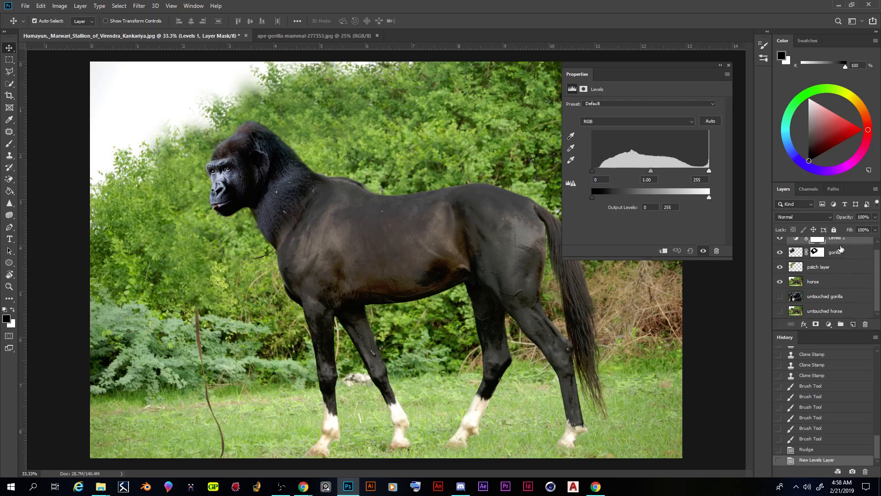
pyautogui.moveTo(651, 171); pyautogui.dragTo(654, 170)
pyautogui.moveTo(709, 171); pyautogui.dragTo(653, 170)
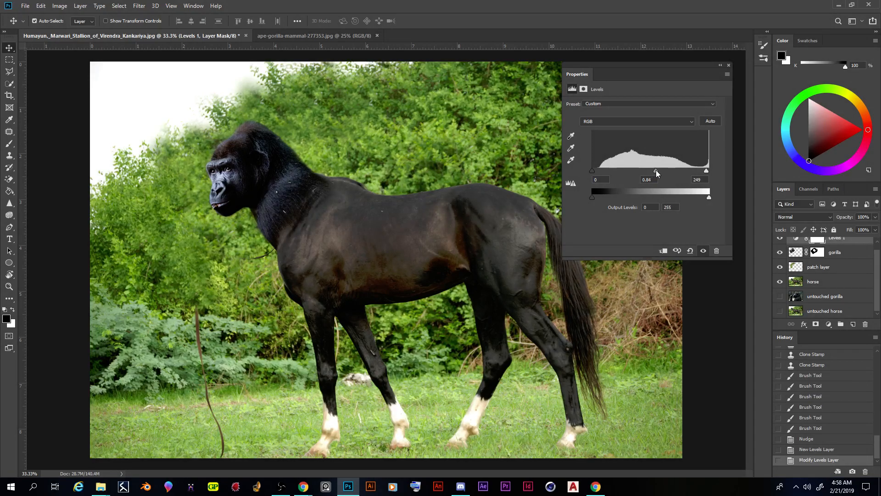
# Step: Move the Levels 1 adjustment layer below the gorilla layer and above the patch layer
pyautogui.scroll(1, 840, 256)
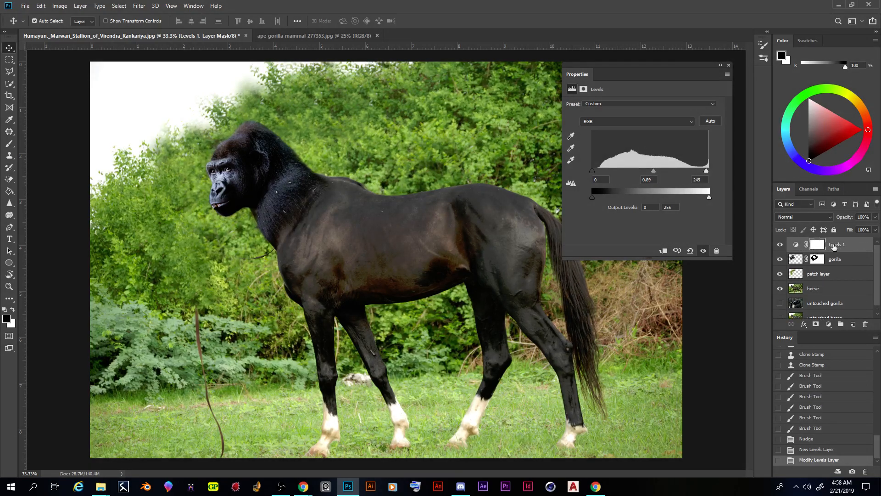
pyautogui.moveTo(836, 248); pyautogui.dragTo(830, 267)
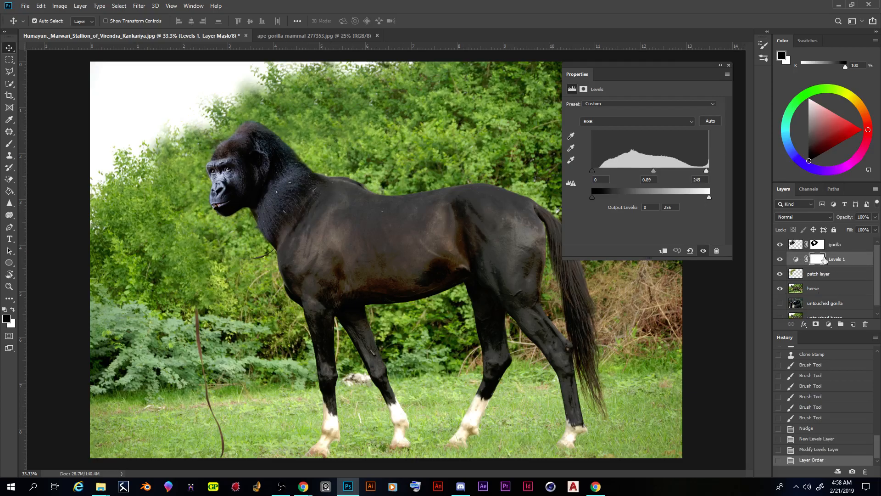
pyautogui.moveTo(844, 262)
pyautogui.mouseDown()
pyautogui.moveTo(842, 244)
pyautogui.moveTo(840, 263)
pyautogui.mouseUp()
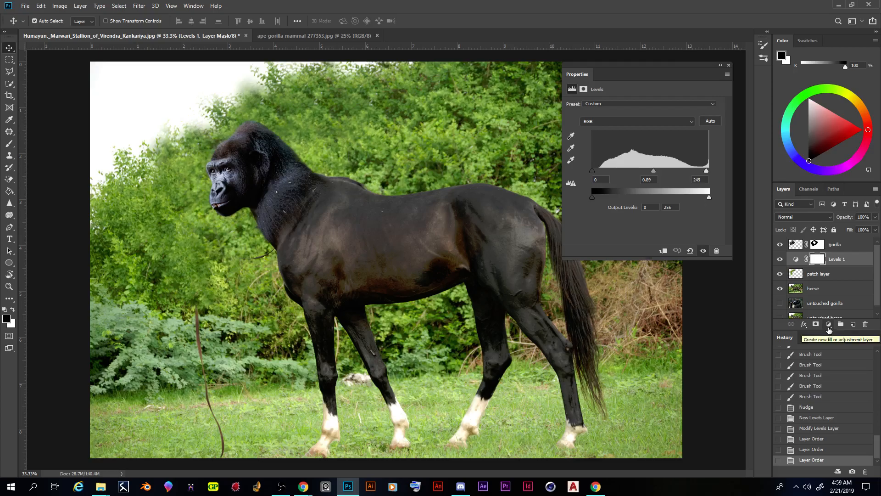
# Step: Add a Color Balance adjustment layer directly above the gorilla layer
pyautogui.click(832, 248)
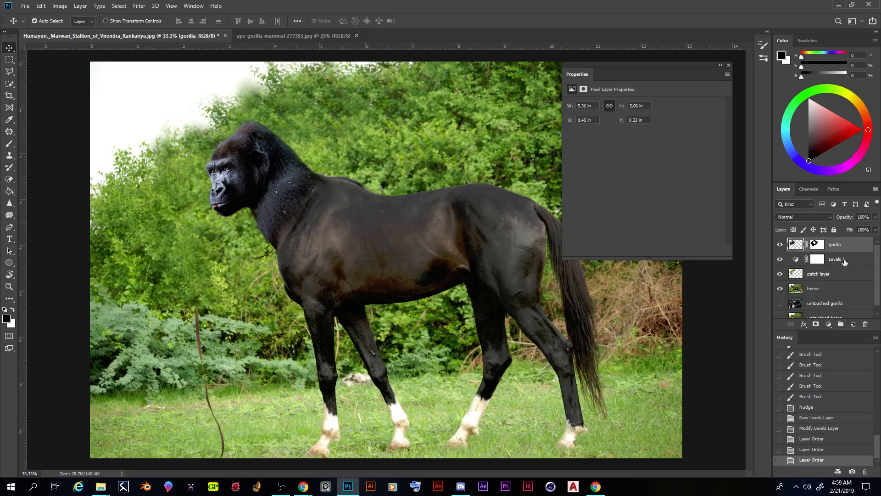
pyautogui.click(828, 324)
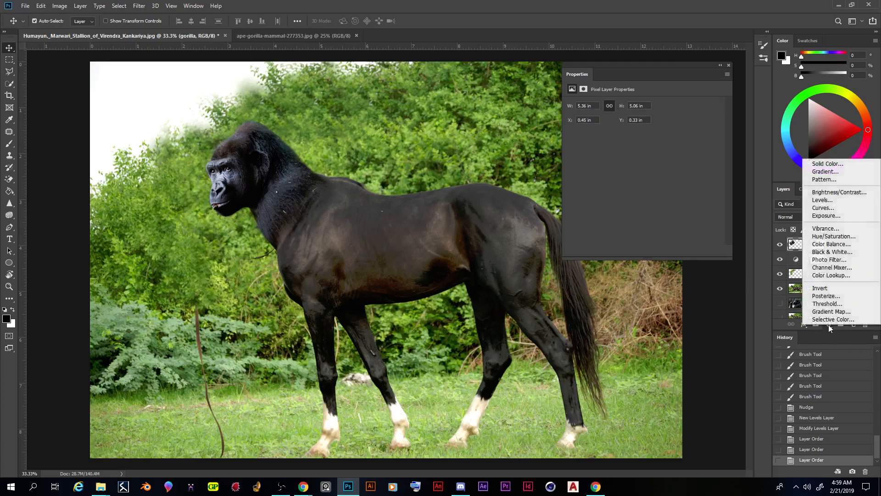
pyautogui.click(828, 326)
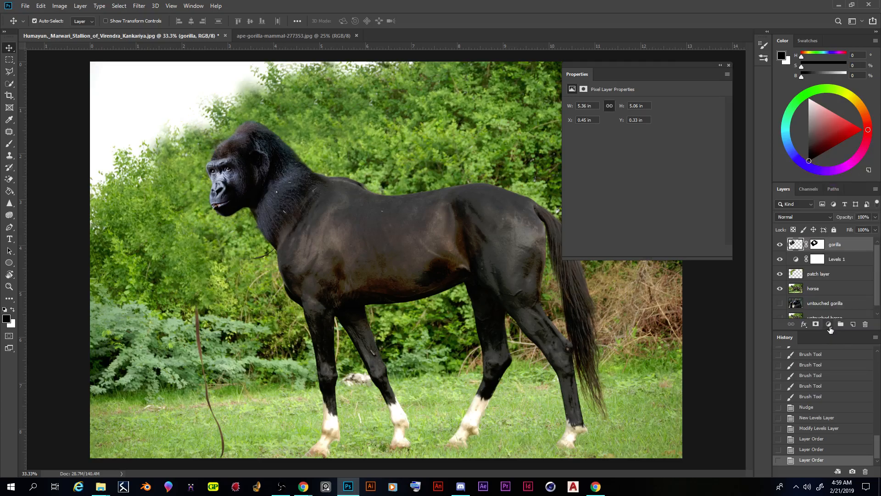
pyautogui.click(830, 326)
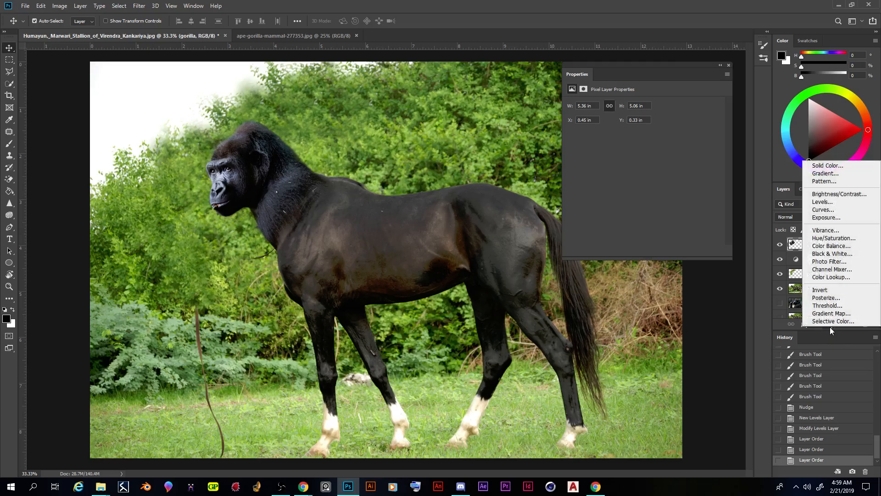
pyautogui.click(828, 248)
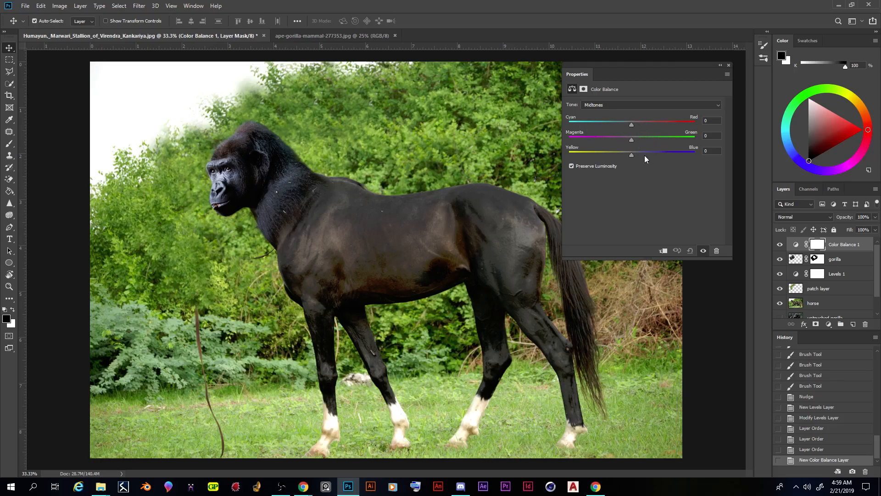
# Step: Switch the Color Balance tone range to Shadows and back to Midtones
pyautogui.click(604, 105)
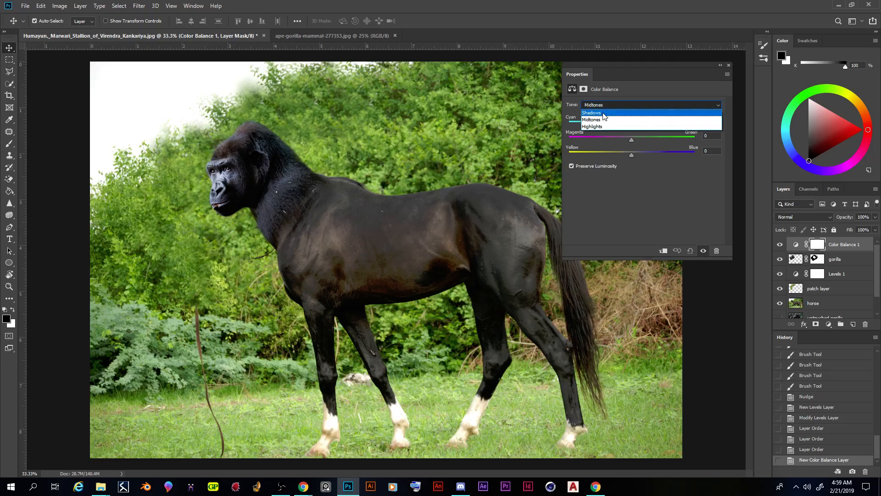
pyautogui.click(592, 105)
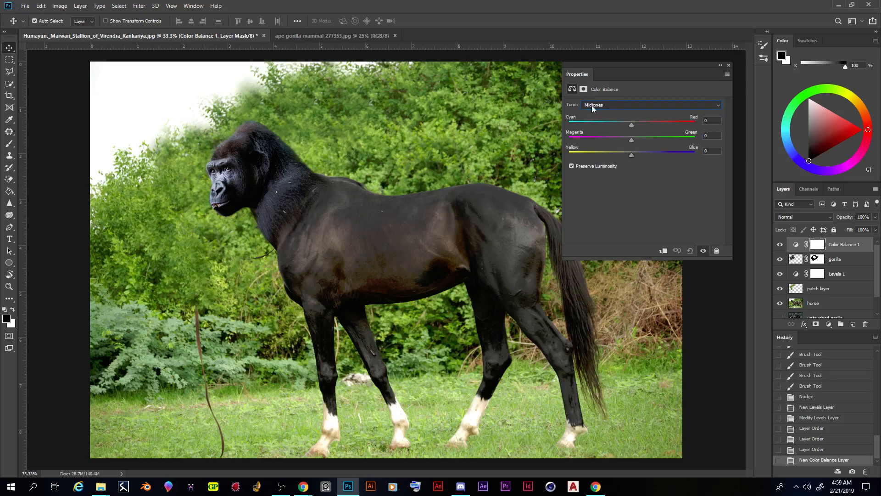
pyautogui.click(719, 109)
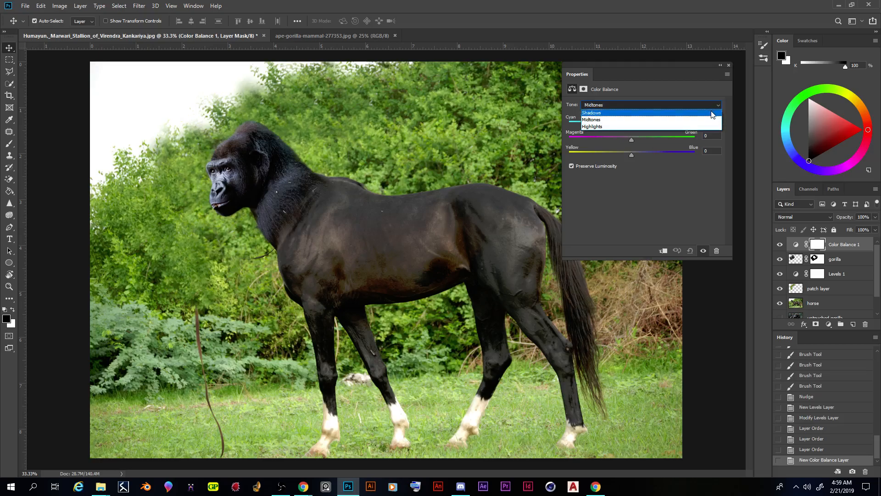
pyautogui.click(711, 114)
pyautogui.click(660, 106)
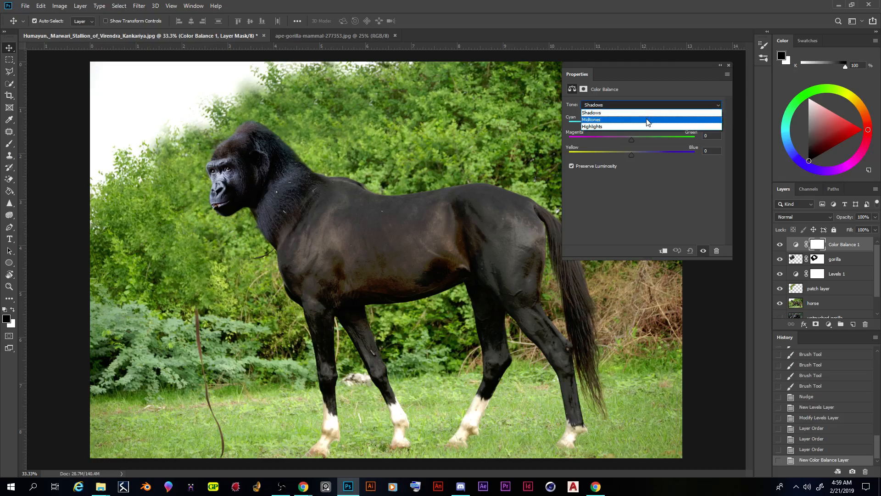
pyautogui.click(647, 120)
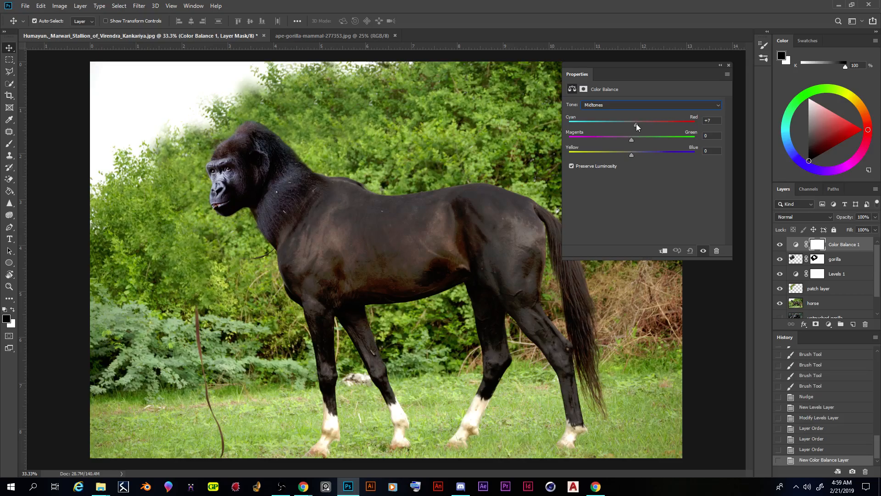
# Step: Shift the Color Balance midtones to +11 on Cyan–Red and -11 on Yellow–Blue
pyautogui.moveTo(637, 123); pyautogui.dragTo(638, 123)
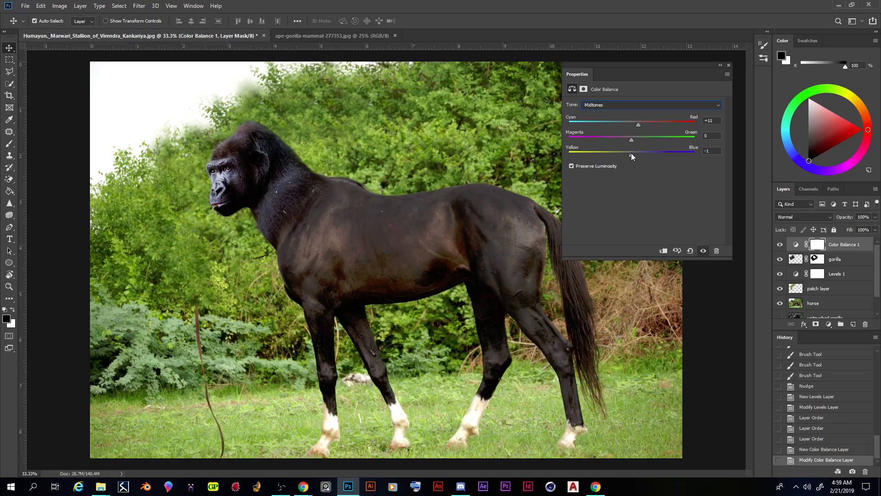
pyautogui.moveTo(620, 154)
pyautogui.mouseDown()
pyautogui.moveTo(591, 156)
pyautogui.moveTo(616, 155)
pyautogui.mouseUp()
# Step: Clip the Color Balance adjustment to the gorilla layer with a clipping mask
pyautogui.click(841, 247)
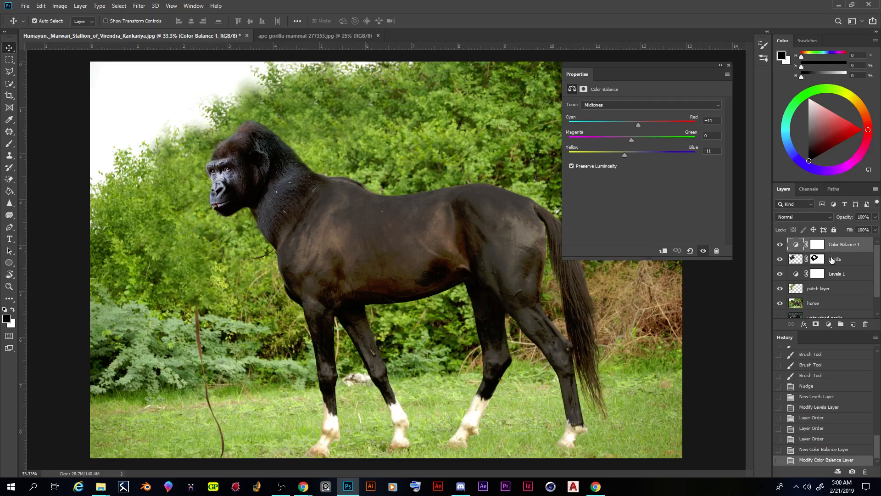
pyautogui.rightClick(832, 248)
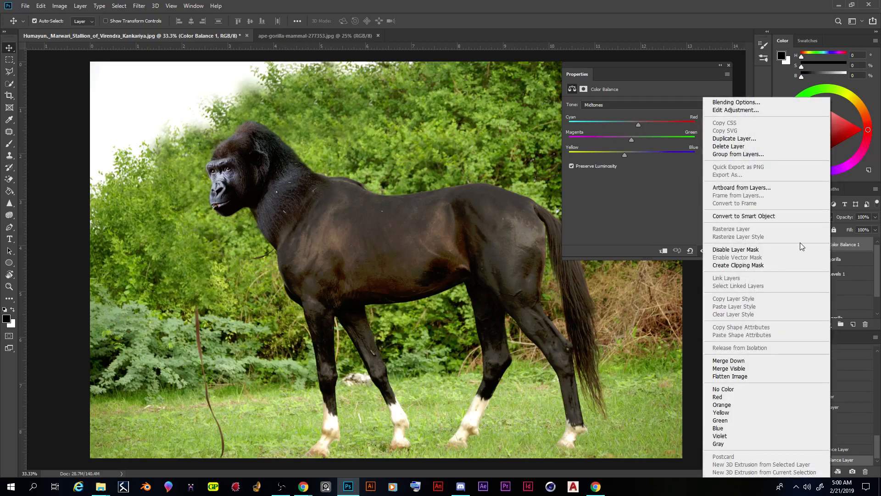
pyautogui.click(779, 266)
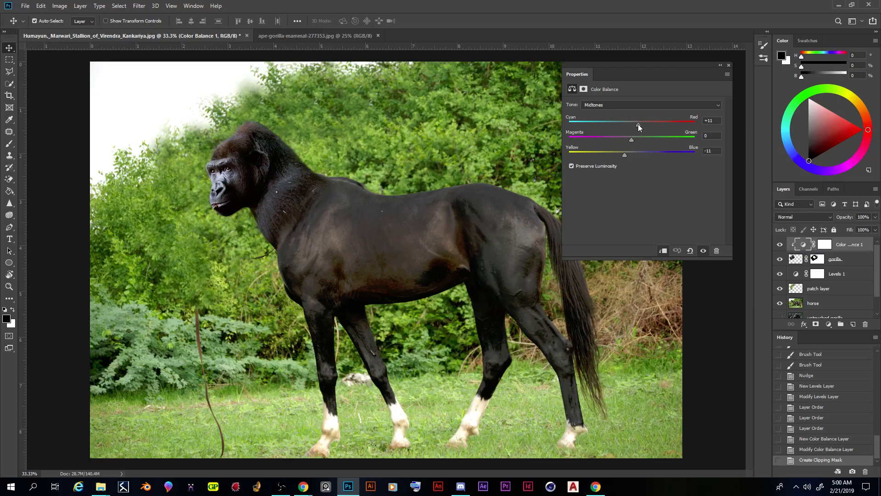
# Step: Fine-tune the clipped Color Balance midtones to +7 on Cyan–Red and -10 on Yellow–Blue
pyautogui.moveTo(649, 125)
pyautogui.mouseDown()
pyautogui.moveTo(705, 126)
pyautogui.moveTo(592, 123)
pyautogui.moveTo(682, 125)
pyautogui.moveTo(655, 126)
pyautogui.mouseUp()
pyautogui.moveTo(637, 125); pyautogui.dragTo(636, 124)
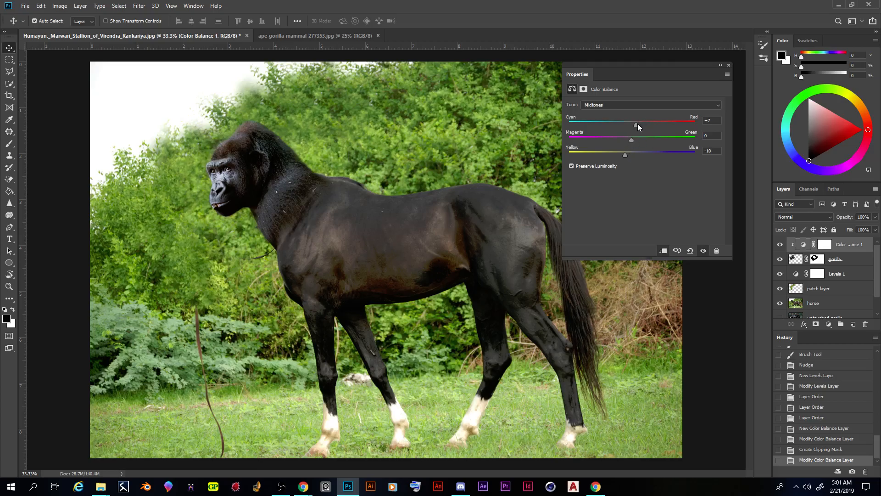
# Step: Adjust the gorilla's Color Balance shadows, setting Magenta–Green to -2 and Yellow–Blue to -9
pyautogui.click(623, 105)
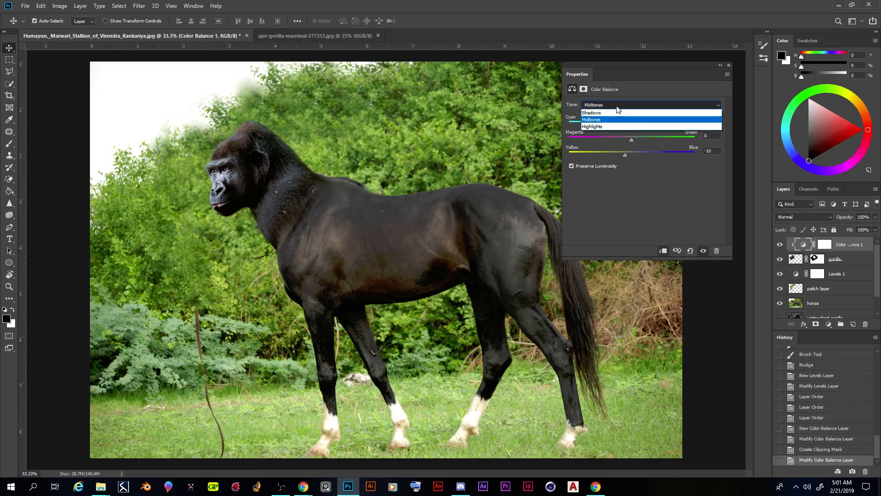
pyautogui.click(611, 115)
pyautogui.moveTo(632, 124)
pyautogui.mouseDown()
pyautogui.moveTo(643, 125)
pyautogui.moveTo(612, 127)
pyautogui.moveTo(642, 124)
pyautogui.moveTo(621, 124)
pyautogui.moveTo(639, 124)
pyautogui.moveTo(632, 124)
pyautogui.mouseUp()
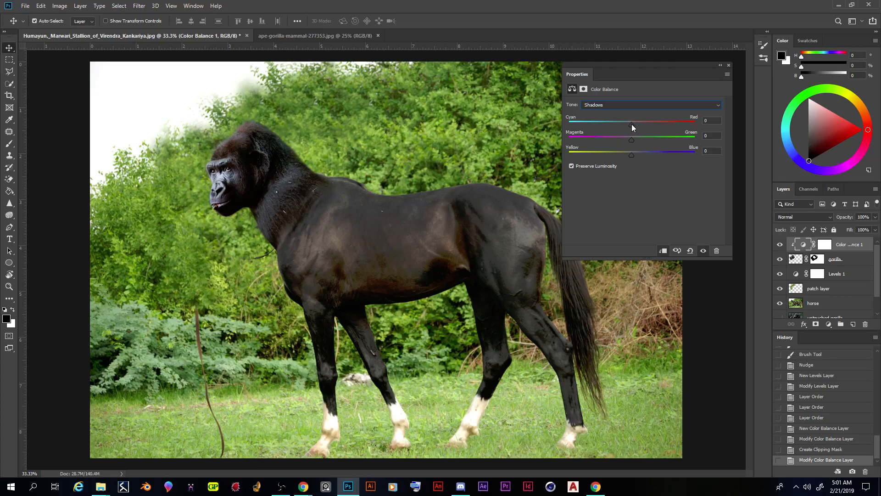
pyautogui.moveTo(633, 124); pyautogui.dragTo(641, 139)
pyautogui.moveTo(632, 153); pyautogui.dragTo(630, 154)
# Step: Adjust the Color Balance highlights with Cyan–Red at +2, fine-tune the other highlight sliders, and select the gorilla layer
pyautogui.click(620, 104)
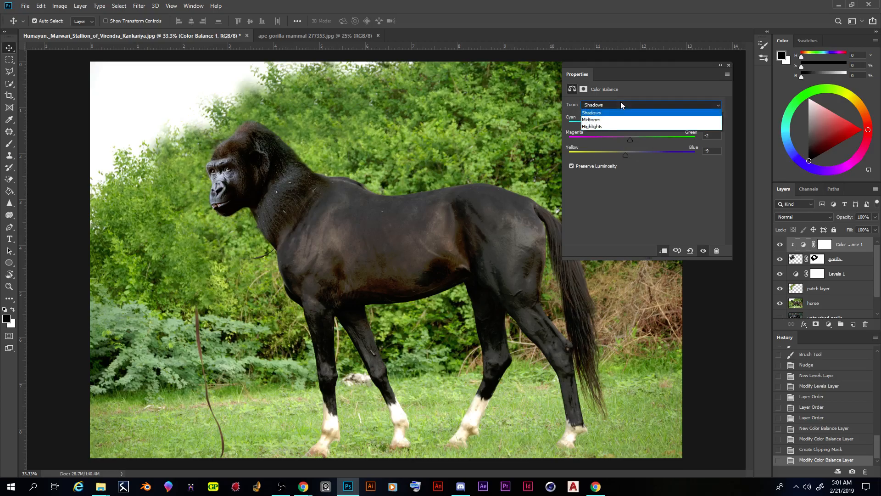
pyautogui.click(615, 126)
pyautogui.moveTo(631, 125)
pyautogui.mouseDown()
pyautogui.moveTo(619, 124)
pyautogui.moveTo(635, 125)
pyautogui.mouseUp()
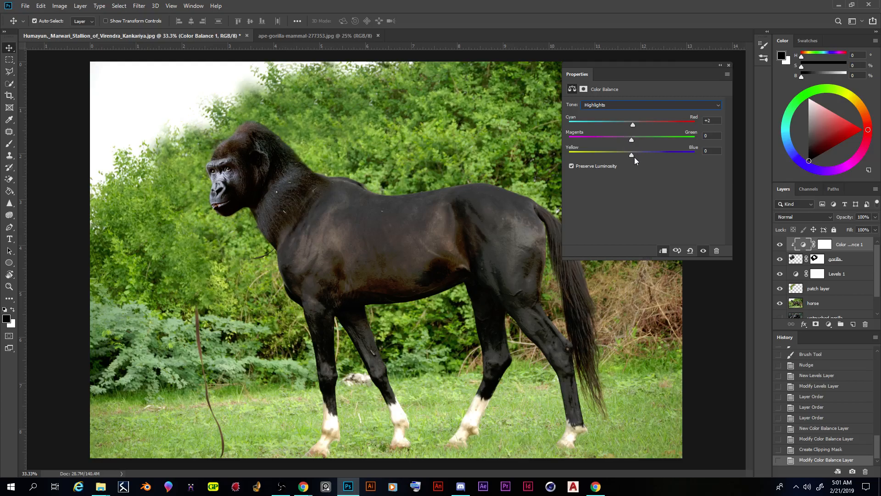
pyautogui.moveTo(638, 156)
pyautogui.mouseDown()
pyautogui.moveTo(630, 156)
pyautogui.moveTo(636, 140)
pyautogui.mouseUp()
pyautogui.click(846, 261)
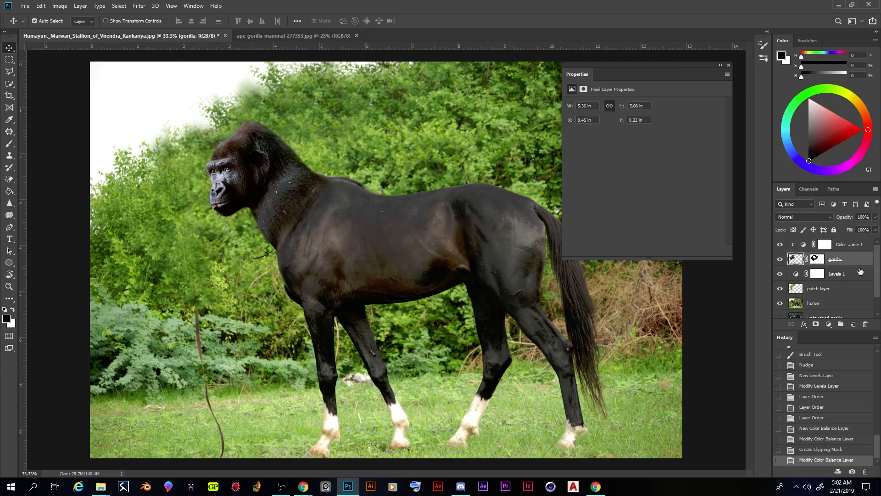
# Step: Select the horse layer and add a new Color Balance adjustment layer directly above it
pyautogui.click(850, 275)
pyautogui.click(834, 290)
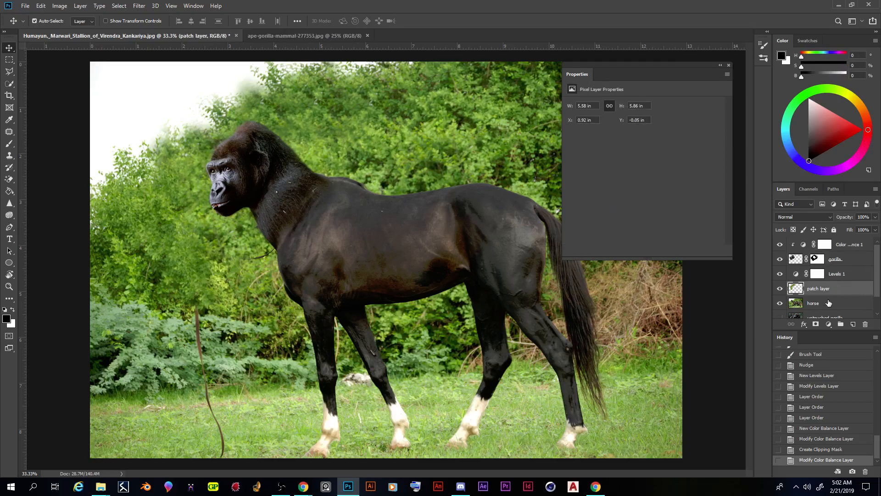
pyautogui.scroll(-1, 828, 287)
pyautogui.click(829, 281)
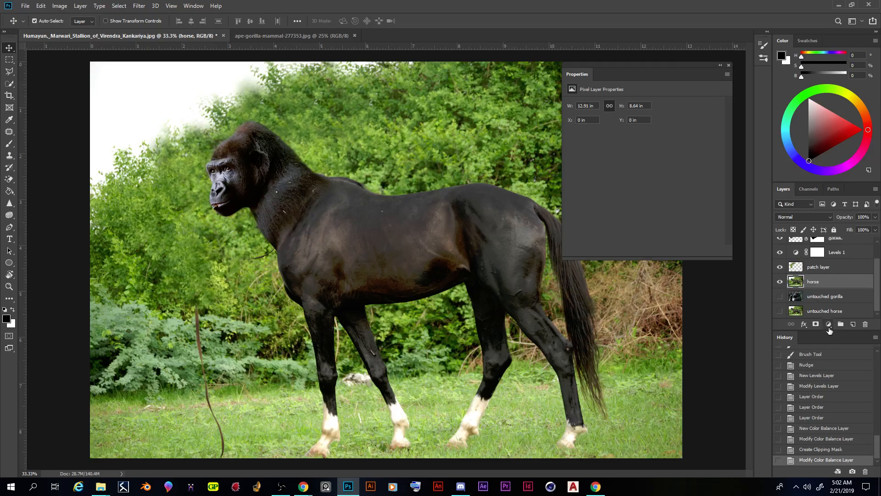
pyautogui.click(829, 325)
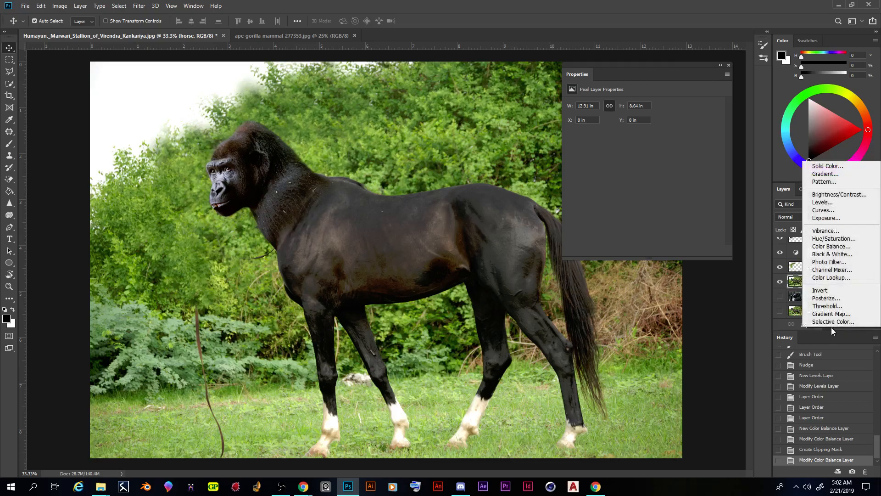
pyautogui.click(831, 337)
pyautogui.click(829, 325)
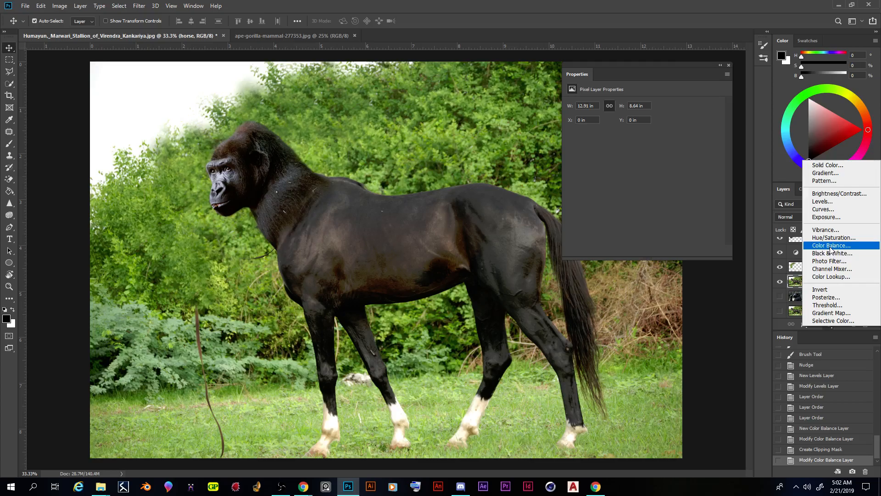
pyautogui.click(832, 246)
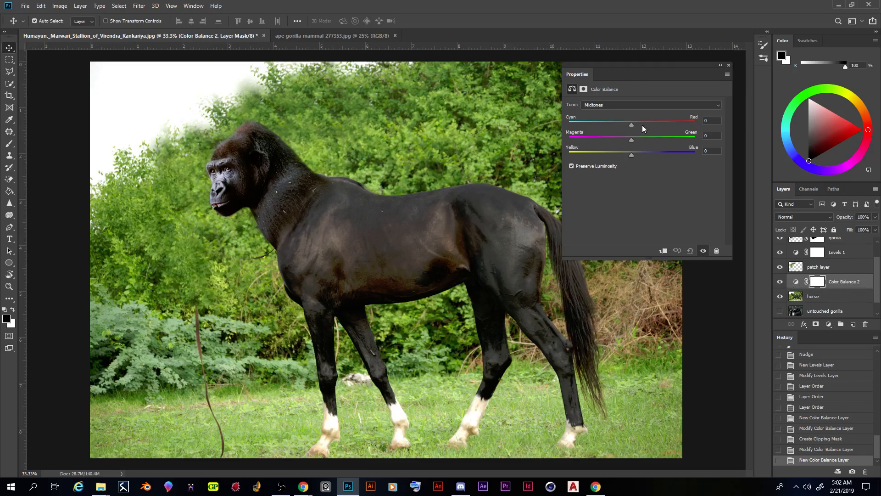
pyautogui.moveTo(631, 125); pyautogui.dragTo(653, 126)
pyautogui.click(664, 128)
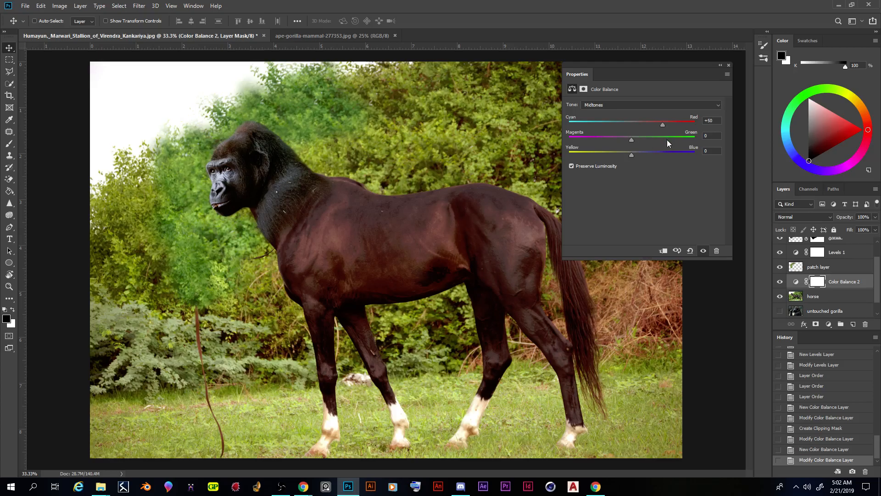
pyautogui.hotkey('ctrl', 'z')
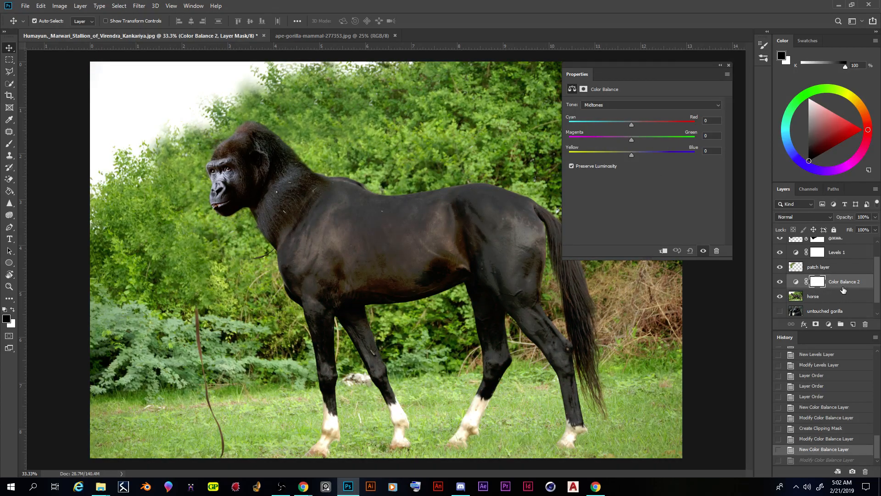
# Step: Clip the new Color Balance adjustment to the horse layer with a clipping mask
pyautogui.scroll(-1, 830, 310)
pyautogui.scroll(3, 831, 296)
pyautogui.scroll(-3, 833, 293)
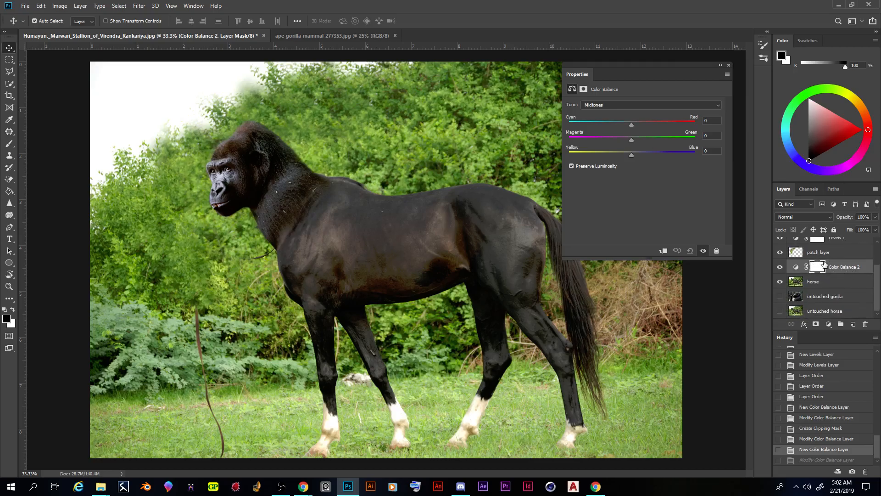
pyautogui.rightClick(832, 269)
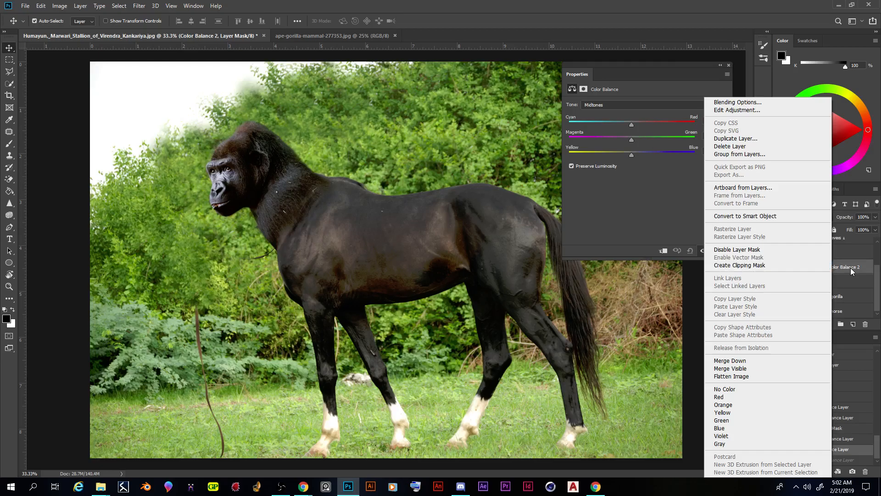
pyautogui.click(850, 268)
pyautogui.rightClick(839, 267)
pyautogui.click(814, 268)
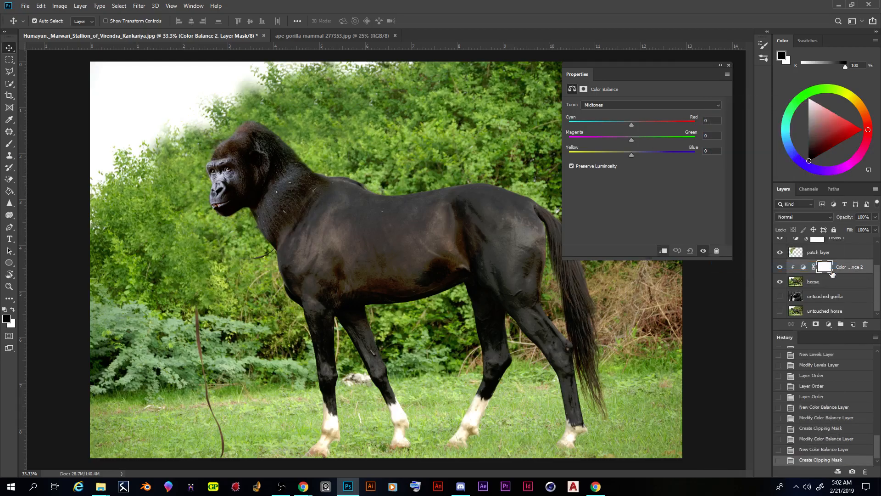
# Step: Set the horse's Color Balance midtones to -8 on Cyan–Red and fine-tune Yellow–Blue and Magenta–Green
pyautogui.moveTo(630, 125); pyautogui.dragTo(629, 125)
pyautogui.moveTo(627, 125); pyautogui.dragTo(627, 126)
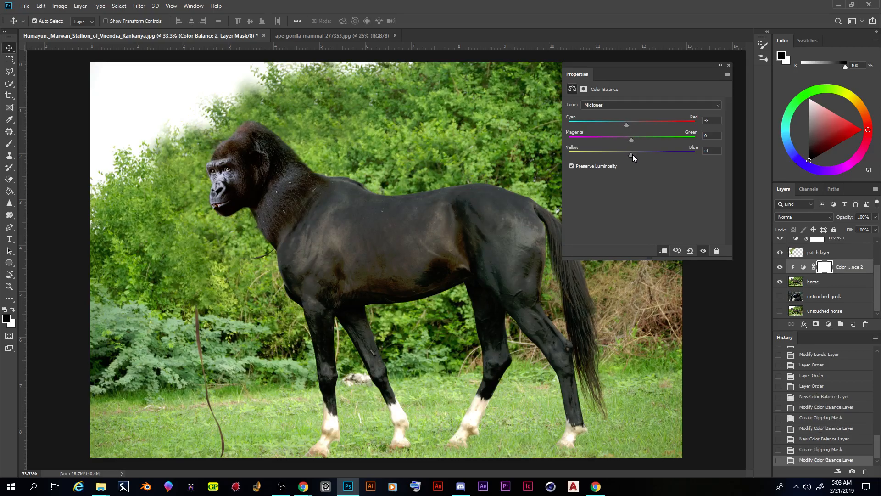
pyautogui.moveTo(634, 153); pyautogui.dragTo(630, 153)
pyautogui.moveTo(632, 140); pyautogui.dragTo(632, 142)
# Step: Set the horse's Color Balance shadows to +4 on Yellow–Blue, fine-tune the highlights' Yellow–Blue, and collapse the adjustment properties
pyautogui.click(615, 104)
pyautogui.click(624, 114)
pyautogui.moveTo(632, 156); pyautogui.dragTo(634, 155)
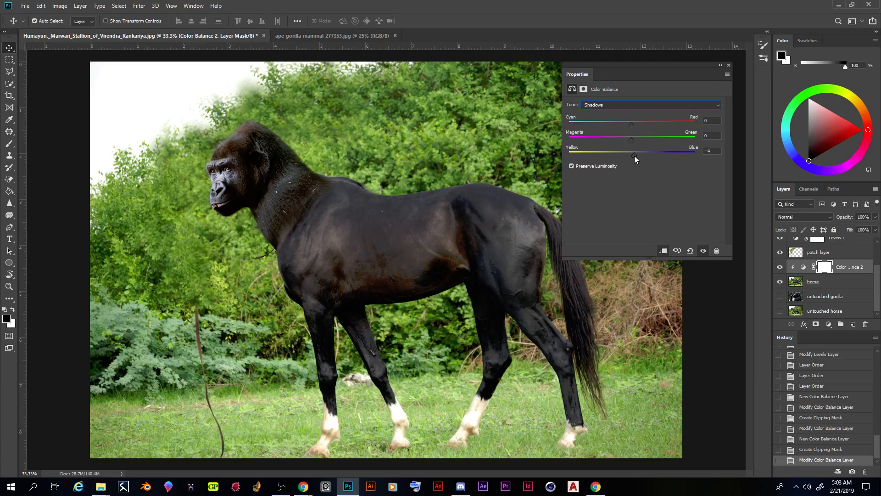
pyautogui.click(629, 109)
pyautogui.click(622, 125)
pyautogui.moveTo(631, 156); pyautogui.dragTo(633, 156)
pyautogui.click(720, 65)
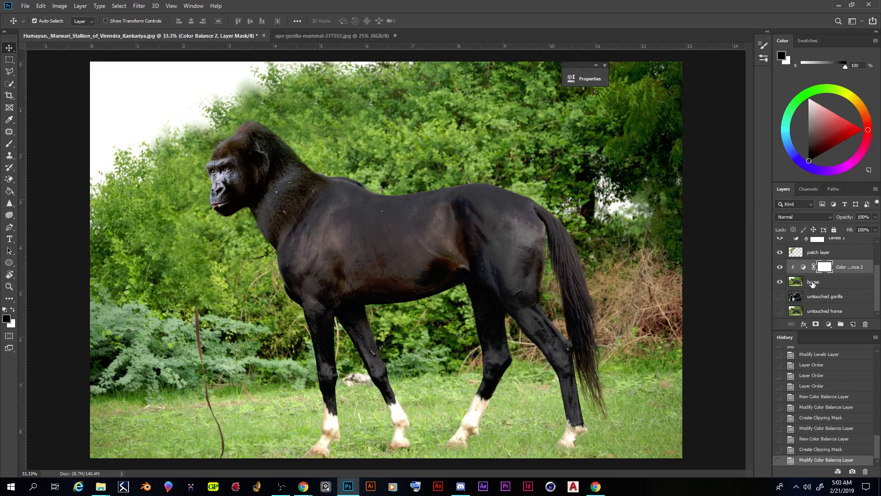
# Step: Set up the Spot Healing Brush at 113 px with Sample All Layers enabled, working on the patch layer
pyautogui.scroll(3, 811, 285)
pyautogui.hotkey('ctrl', '-')
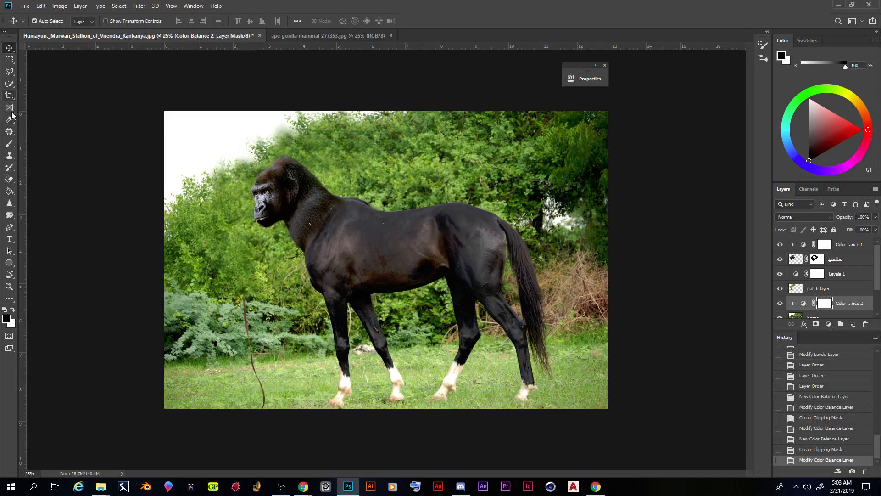
pyautogui.click(9, 133)
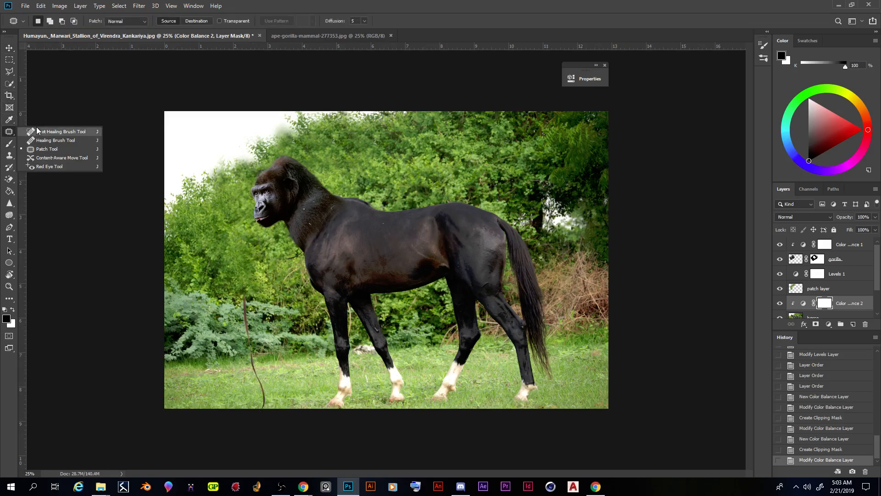
pyautogui.click(55, 132)
pyautogui.rightClick(254, 280)
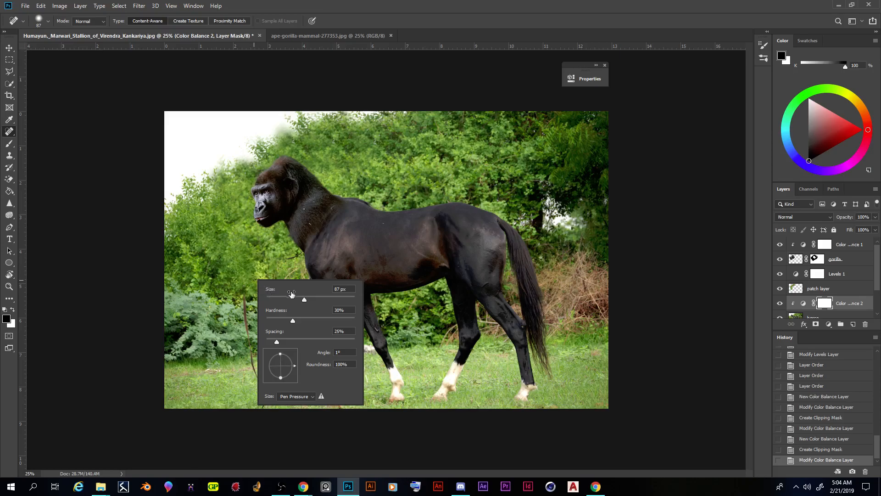
pyautogui.moveTo(304, 299); pyautogui.dragTo(308, 299)
pyautogui.click(833, 291)
pyautogui.click(822, 288)
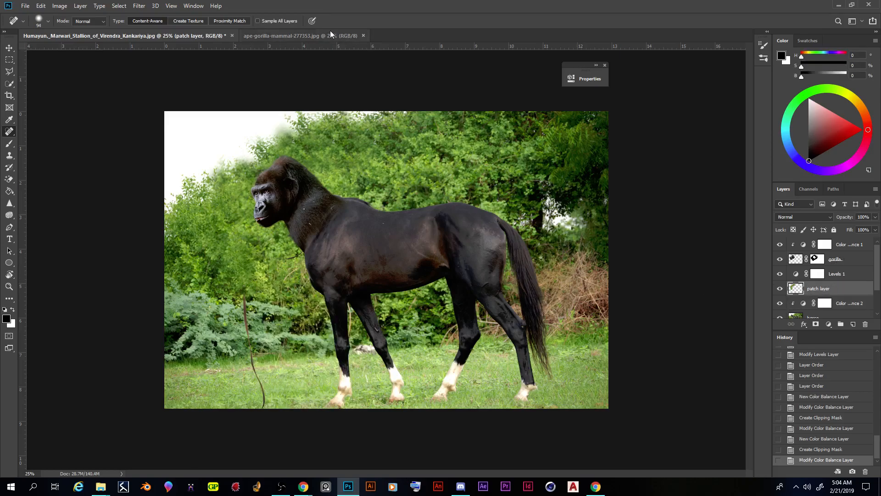
pyautogui.rightClick(8, 134)
pyautogui.click(266, 9)
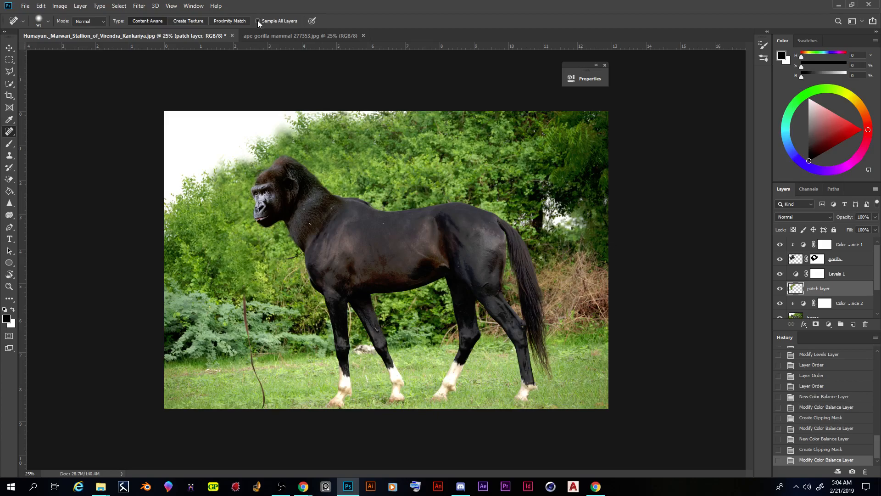
pyautogui.rightClick(259, 288)
pyautogui.moveTo(319, 304); pyautogui.dragTo(318, 307)
# Step: Heal away the hanging rope in front of the horse and smooth the foliage around the gorilla head, undoing the last stroke above the head
pyautogui.moveTo(243, 301); pyautogui.dragTo(264, 396)
pyautogui.moveTo(248, 360)
pyautogui.mouseDown()
pyautogui.moveTo(265, 389)
pyautogui.moveTo(264, 407)
pyautogui.mouseUp()
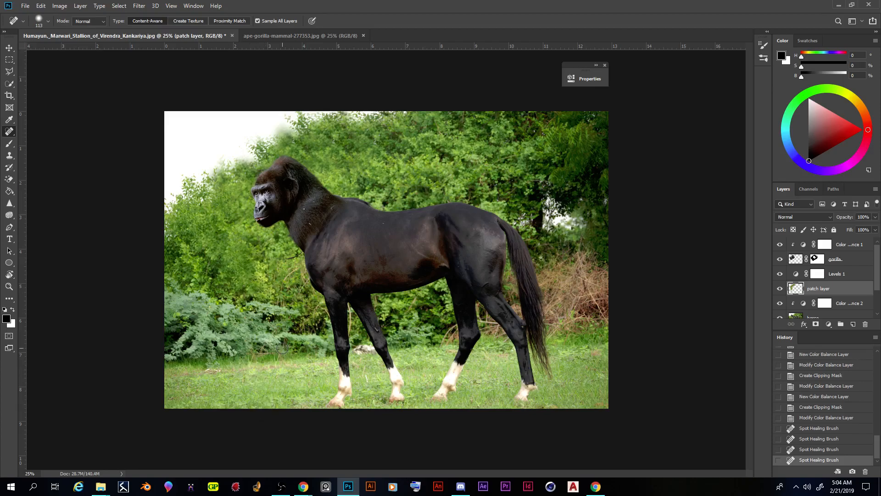
pyautogui.moveTo(278, 138); pyautogui.dragTo(292, 145)
pyautogui.moveTo(243, 184)
pyautogui.mouseDown()
pyautogui.moveTo(236, 231)
pyautogui.moveTo(246, 219)
pyautogui.moveTo(267, 249)
pyautogui.moveTo(245, 221)
pyautogui.mouseUp()
pyautogui.moveTo(245, 220)
pyautogui.mouseDown()
pyautogui.moveTo(248, 232)
pyautogui.moveTo(245, 223)
pyautogui.mouseUp()
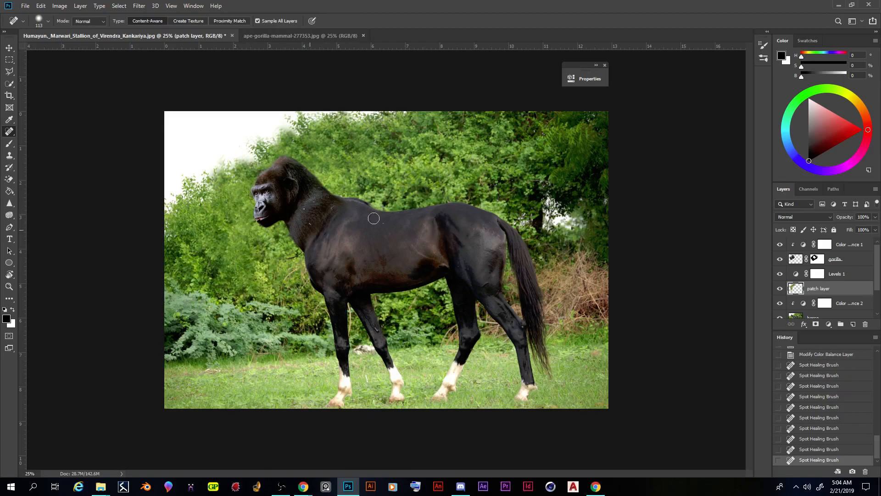
pyautogui.moveTo(312, 147)
pyautogui.mouseDown()
pyautogui.moveTo(317, 158)
pyautogui.moveTo(291, 148)
pyautogui.moveTo(263, 169)
pyautogui.mouseUp()
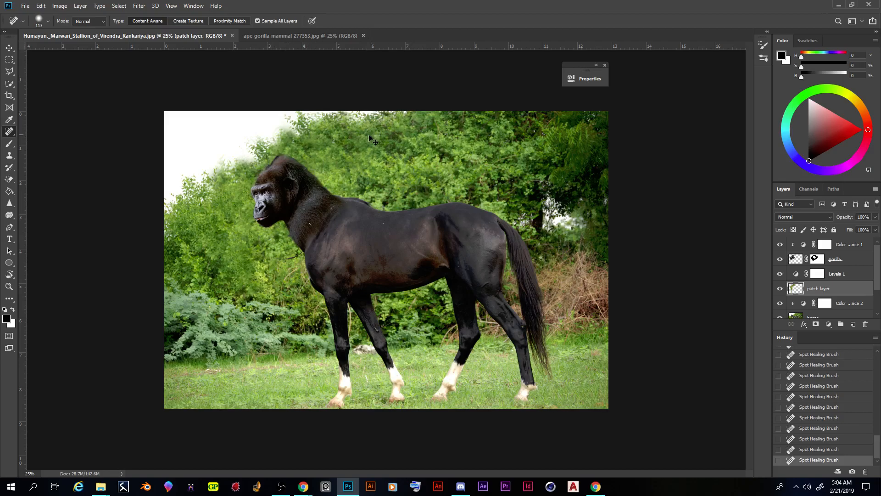
pyautogui.hotkey('ctrl', 'z')
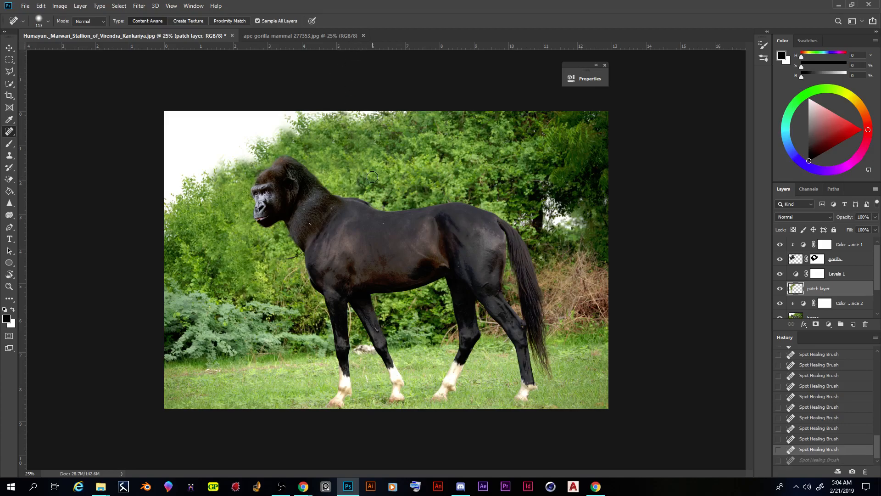
# Step: Flip the whole canvas horizontally
pyautogui.click(58, 5)
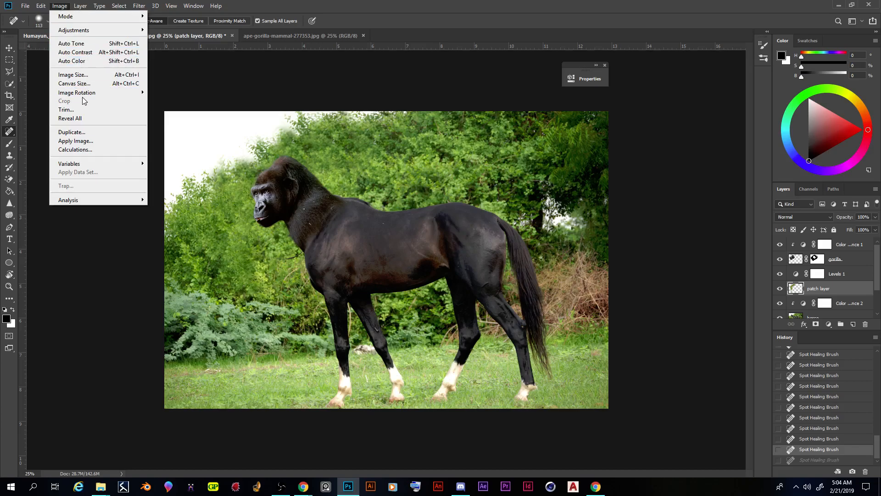
pyautogui.moveTo(85, 94)
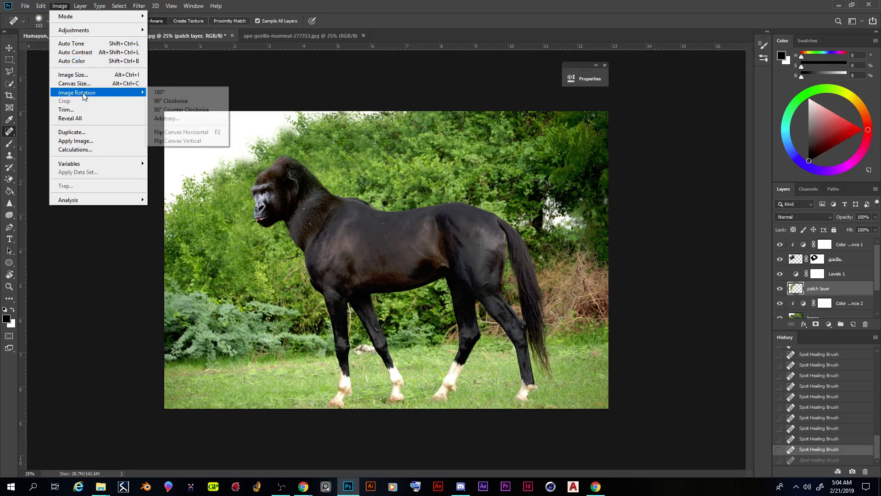
pyautogui.click(57, 7)
pyautogui.click(58, 6)
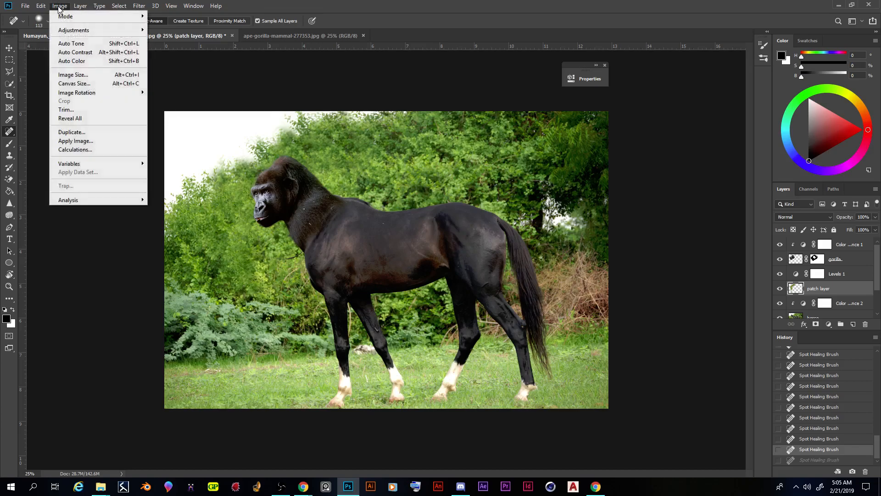
pyautogui.moveTo(83, 94)
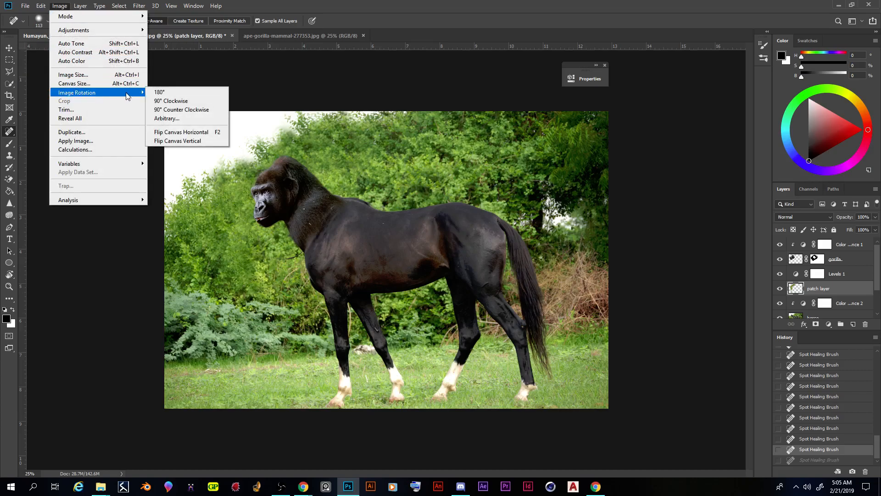
pyautogui.click(212, 133)
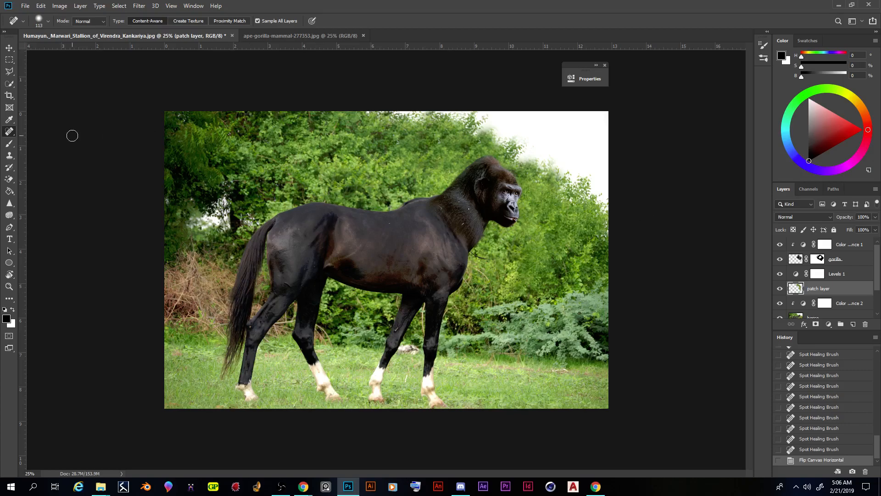
# Step: Start a crop, try narrower side edges, and return the frame to full width with a slight trim along the image's upper edge
pyautogui.click(9, 96)
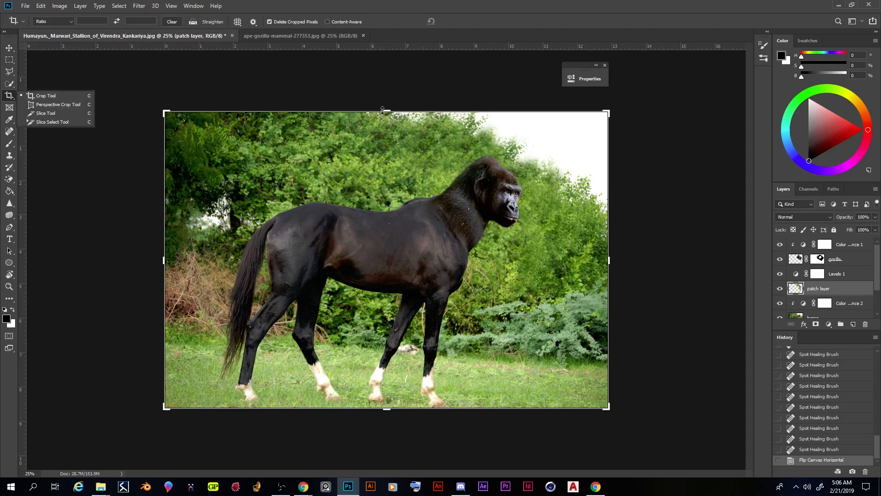
pyautogui.moveTo(387, 110); pyautogui.dragTo(387, 116)
pyautogui.moveTo(613, 256); pyautogui.dragTo(591, 256)
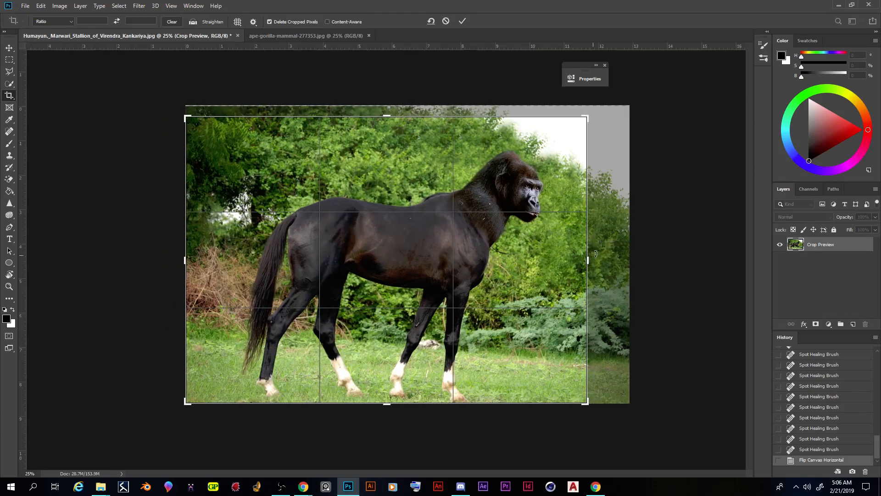
pyautogui.moveTo(184, 260); pyautogui.dragTo(200, 260)
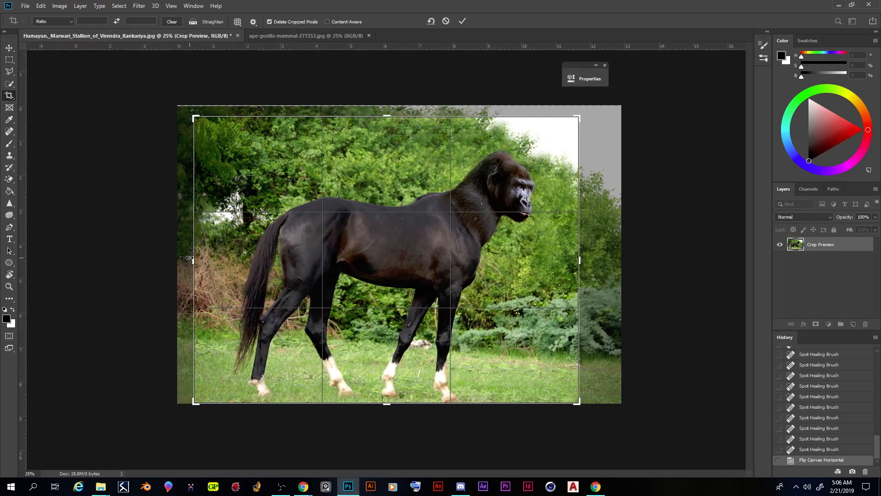
pyautogui.hotkey('ctrl', 'z')
pyautogui.hotkey('ctrl', 'z')
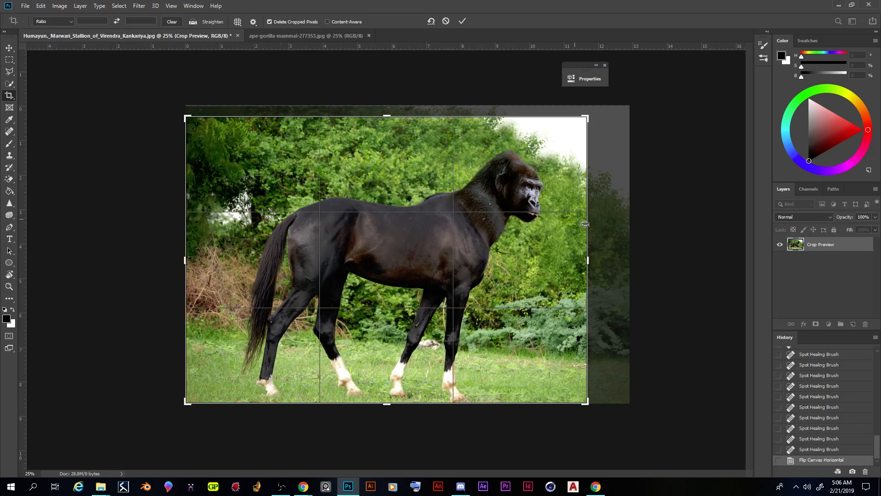
pyautogui.moveTo(592, 260); pyautogui.dragTo(610, 260)
pyautogui.moveTo(386, 115); pyautogui.dragTo(386, 112)
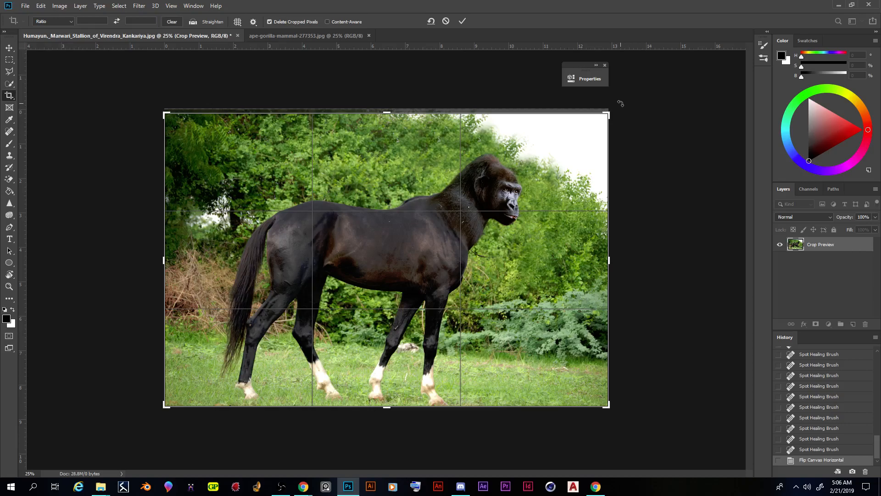
# Step: Tilt the image slightly counter-clockwise inside the crop frame, reposition it, enlarge the frame slightly around the whole animal, and apply the crop
pyautogui.moveTo(621, 104); pyautogui.dragTo(590, 99)
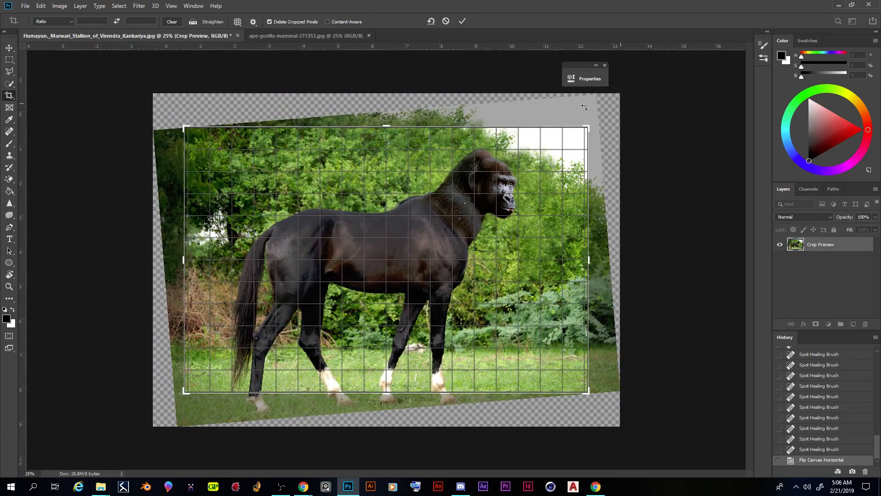
pyautogui.moveTo(476, 252); pyautogui.dragTo(484, 233)
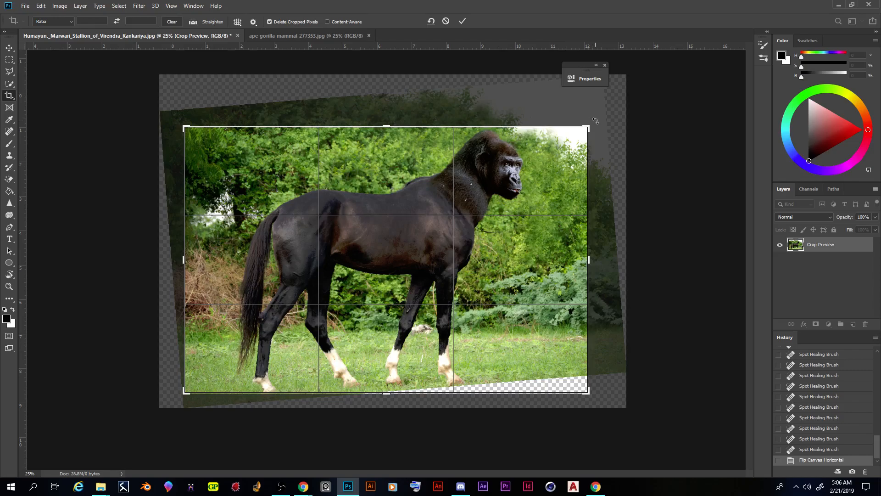
pyautogui.moveTo(590, 125)
pyautogui.mouseDown()
pyautogui.moveTo(601, 100)
pyautogui.moveTo(592, 119)
pyautogui.mouseUp()
pyautogui.moveTo(528, 230); pyautogui.dragTo(528, 225)
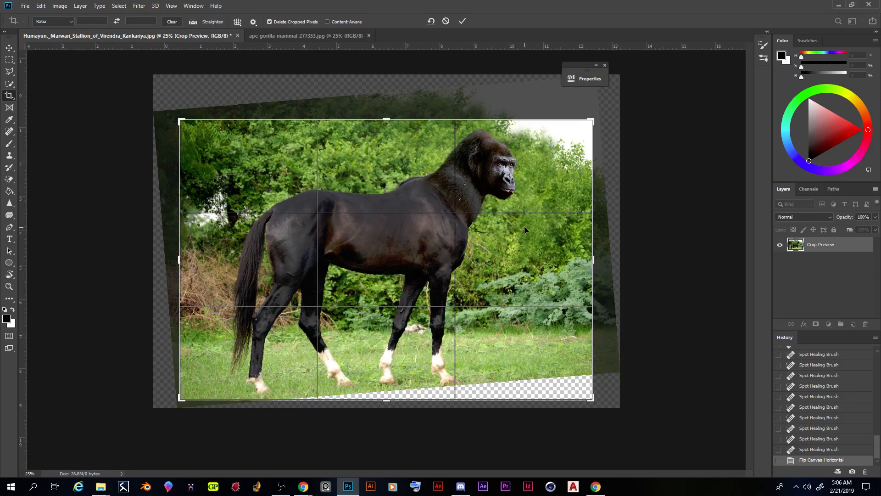
pyautogui.moveTo(386, 119); pyautogui.dragTo(387, 115)
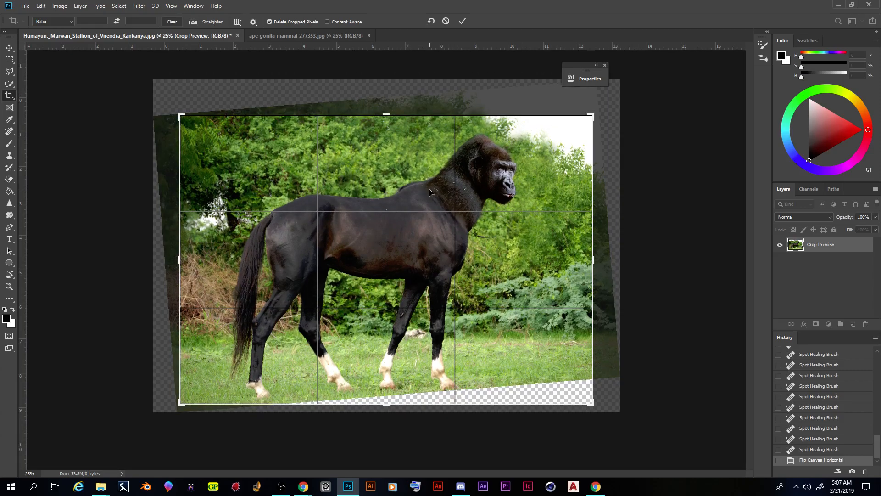
pyautogui.doubleClick(430, 191)
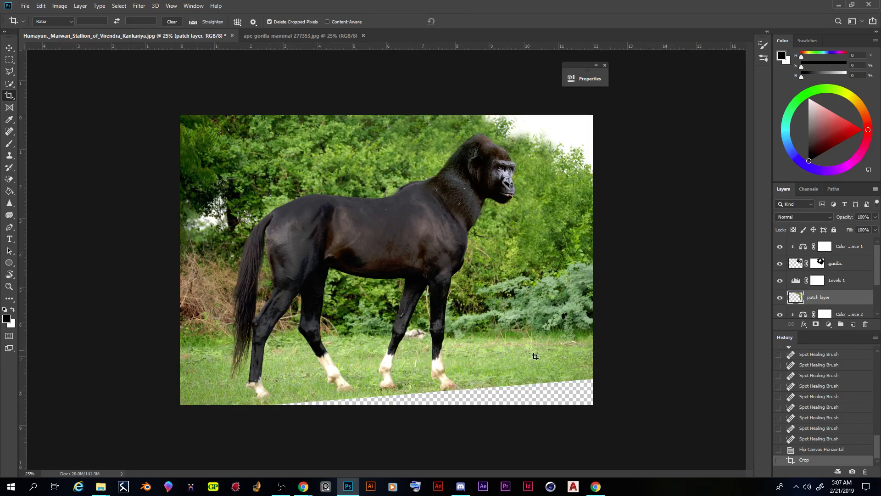
# Step: Select the transparent wedge along the image's lower edge with the freehand Lasso, including a thin strip of grass
pyautogui.click(10, 71)
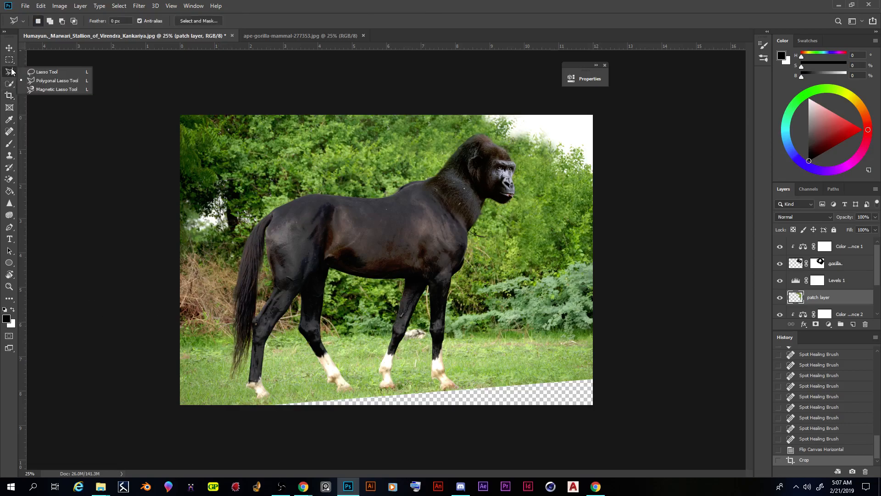
pyautogui.click(39, 69)
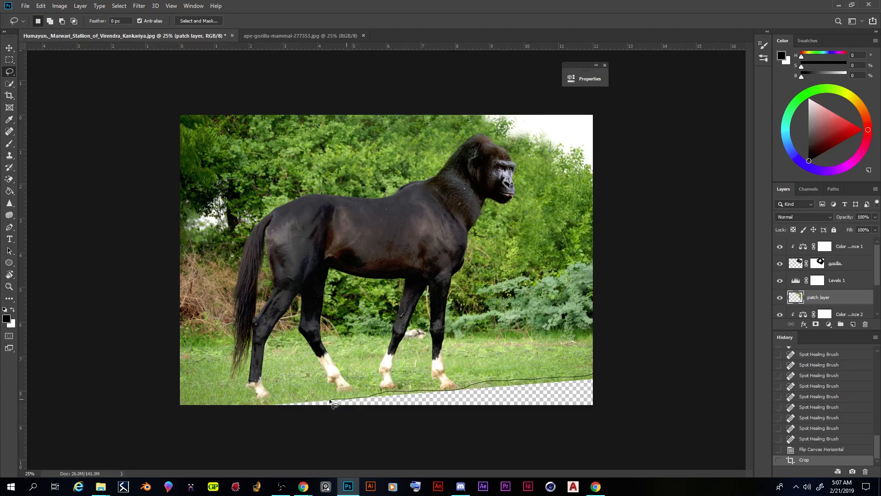
pyautogui.moveTo(298, 396)
pyautogui.mouseDown()
pyautogui.moveTo(236, 412)
pyautogui.moveTo(561, 452)
pyautogui.moveTo(609, 444)
pyautogui.moveTo(626, 409)
pyautogui.moveTo(621, 378)
pyautogui.moveTo(593, 375)
pyautogui.mouseUp()
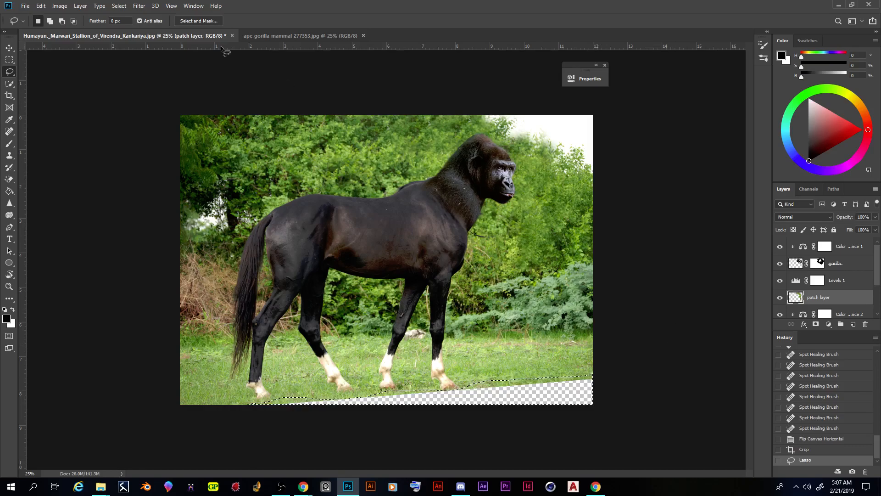
# Step: Try a Content-Aware fill of the selected wedge on the patch layer, and undo the fill and deselection
pyautogui.click(41, 6)
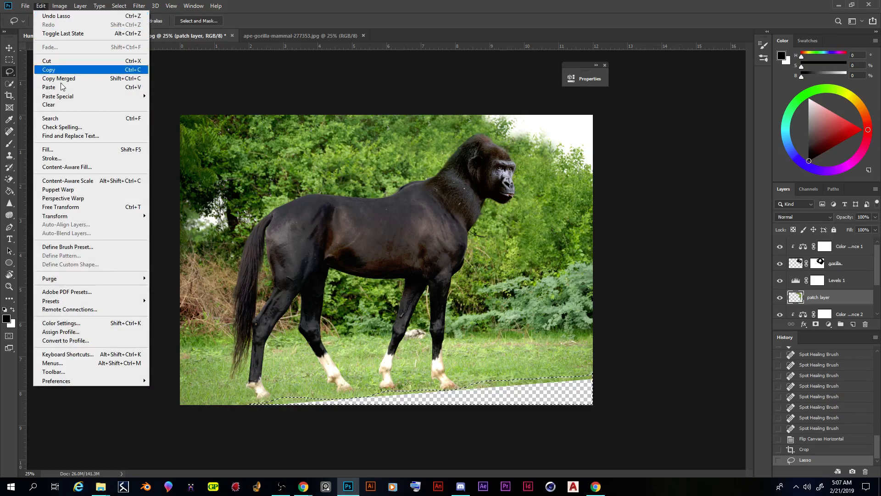
pyautogui.click(72, 150)
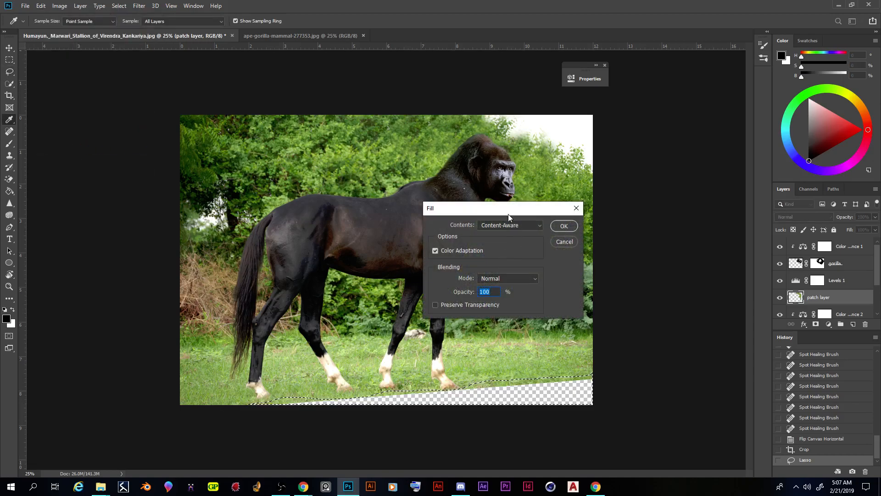
pyautogui.moveTo(508, 215); pyautogui.dragTo(615, 156)
pyautogui.click(673, 167)
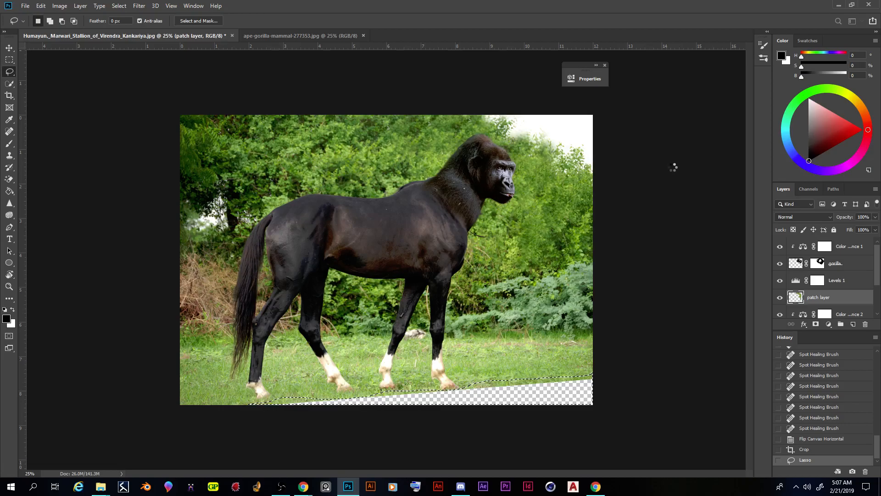
pyautogui.hotkey('ctrl', 'd')
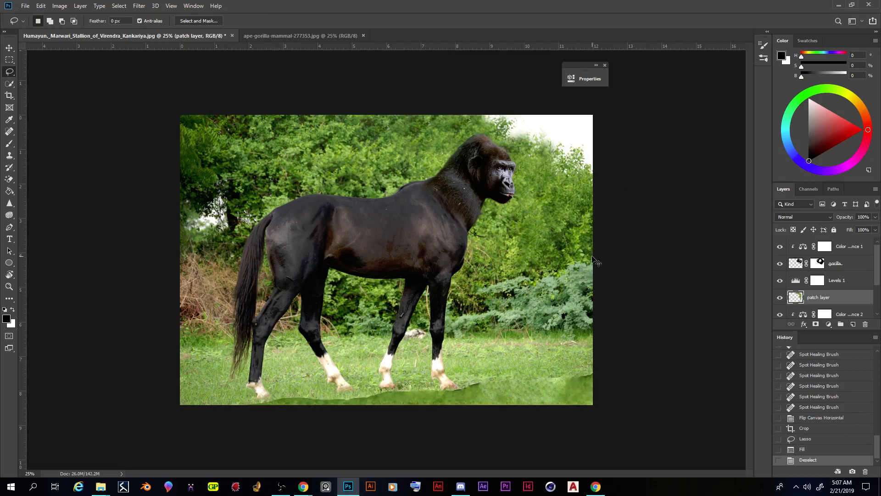
pyautogui.hotkey('ctrl', 'z')
pyautogui.hotkey('ctrl', 'z')
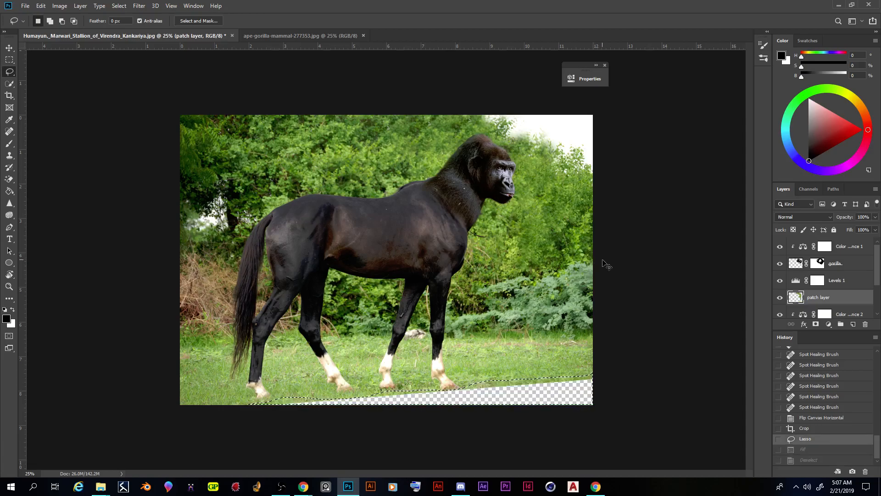
# Step: Fill the selected wedge on the horse layer with Content-Aware in Normal mode at 100% opacity, and clear the selection
pyautogui.scroll(-2, 818, 287)
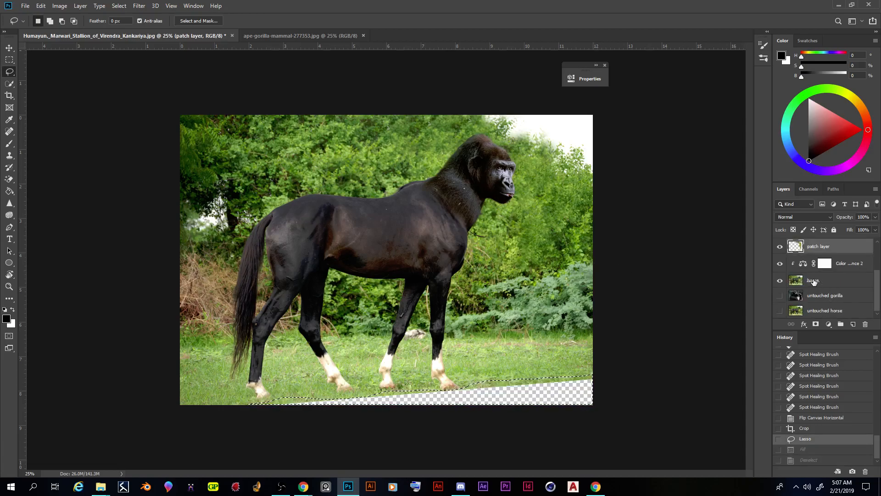
pyautogui.click(819, 284)
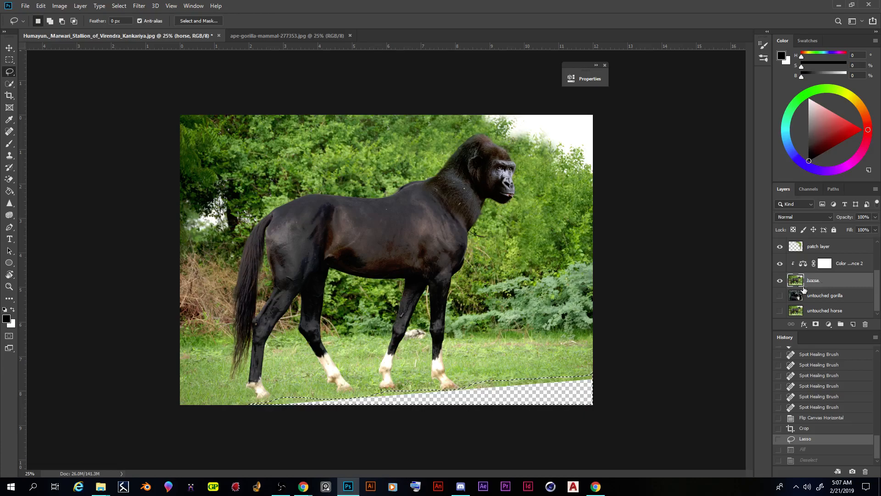
pyautogui.click(41, 6)
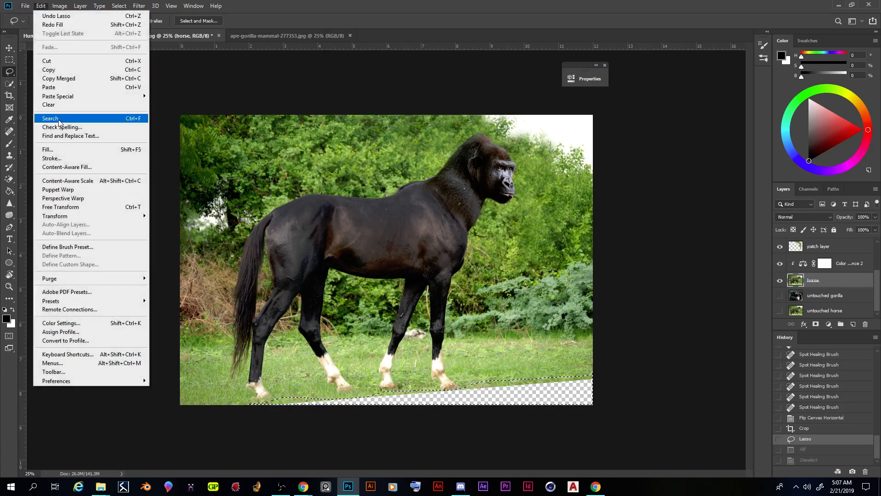
pyautogui.click(69, 150)
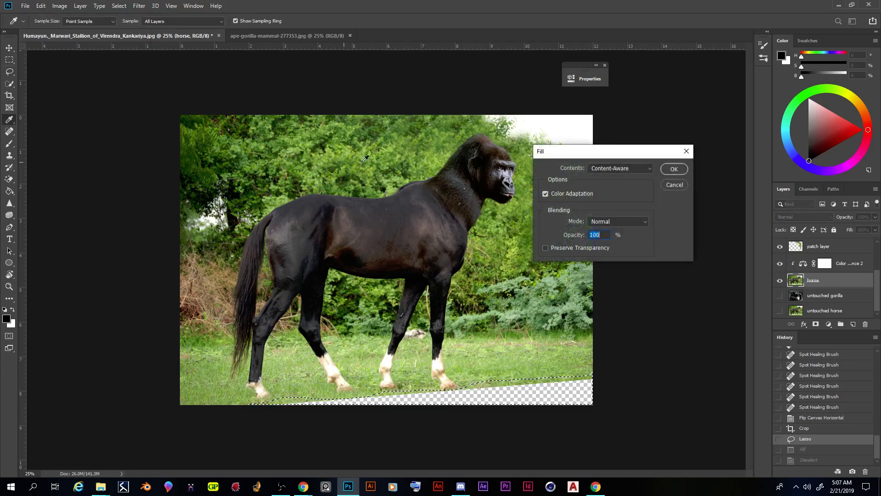
pyautogui.click(675, 170)
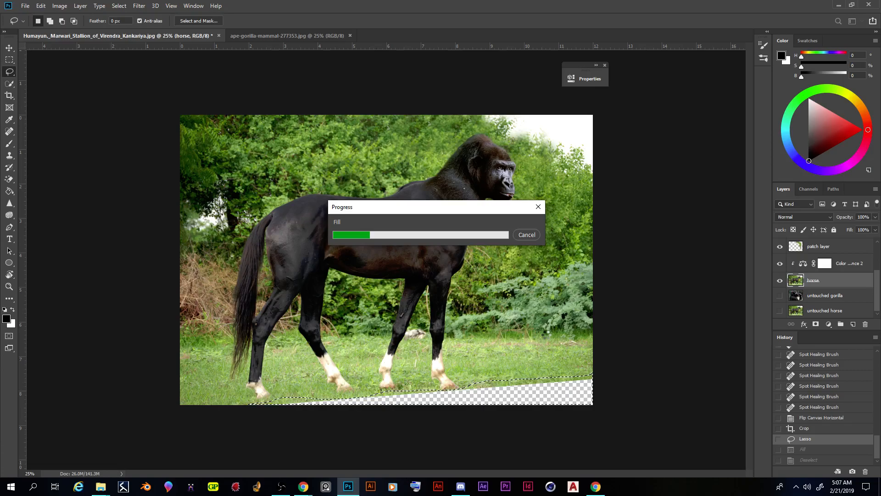
pyautogui.hotkey('ctrl', 'd')
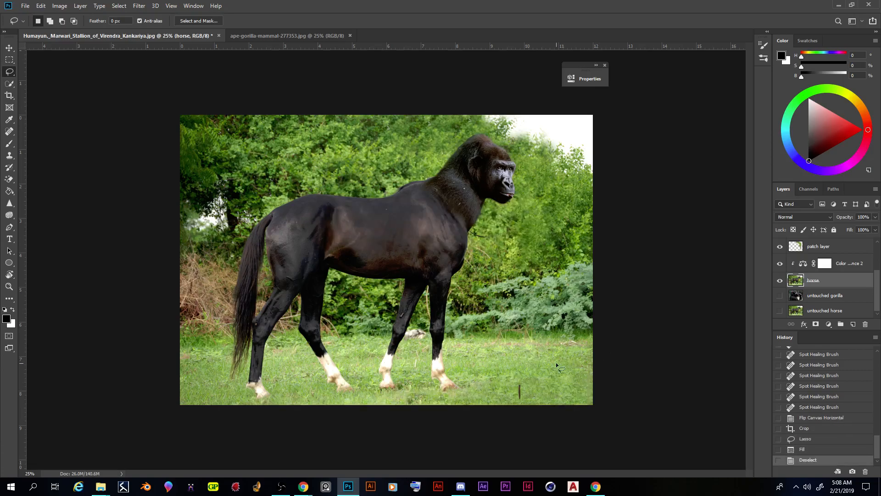
# Step: Remove the dark streak and blend the filled grass in front of the hooves on the horse layer using the Spot Healing Brush
pyautogui.click(10, 132)
pyautogui.moveTo(514, 402)
pyautogui.mouseDown()
pyautogui.moveTo(521, 385)
pyautogui.moveTo(528, 394)
pyautogui.mouseUp()
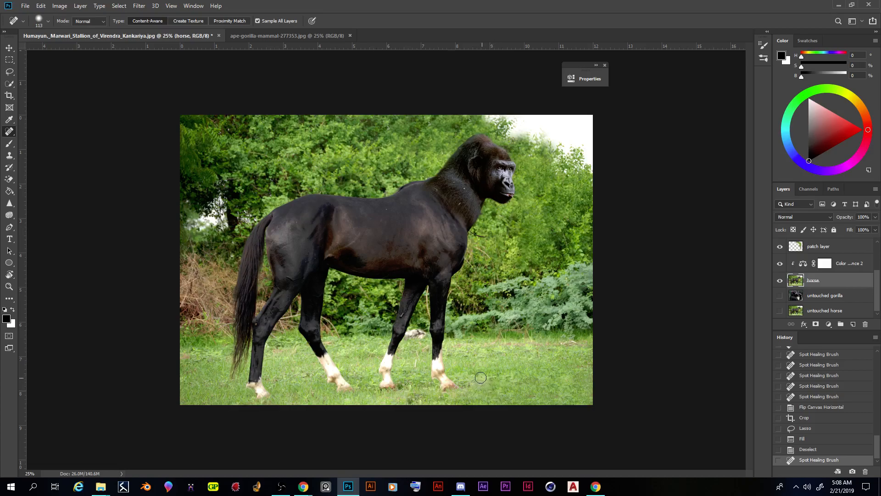
pyautogui.scroll(3, 824, 285)
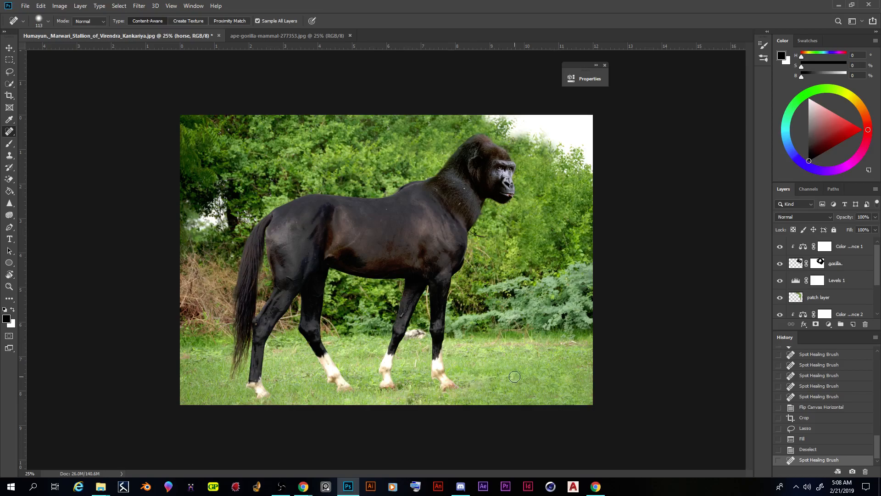
pyautogui.moveTo(533, 379); pyautogui.dragTo(527, 379)
pyautogui.click(540, 380)
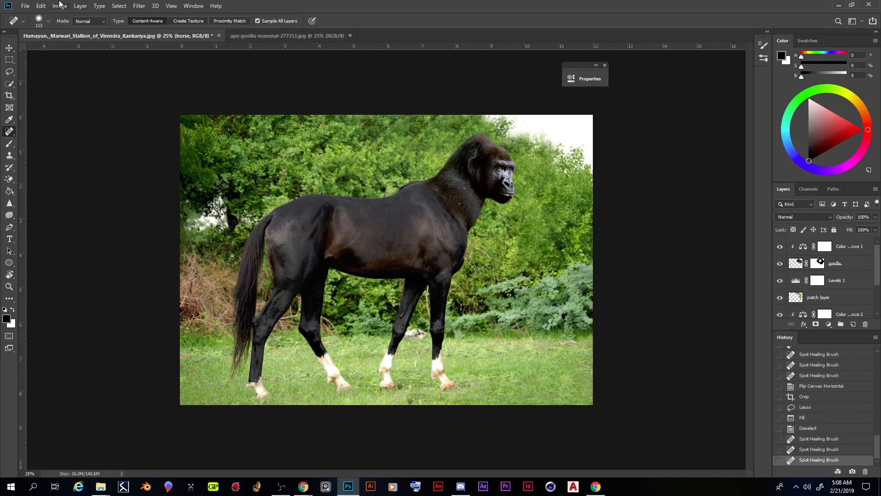
# Step: Flip the whole canvas horizontally so the hybrid faces left
pyautogui.click(59, 5)
pyautogui.moveTo(103, 94)
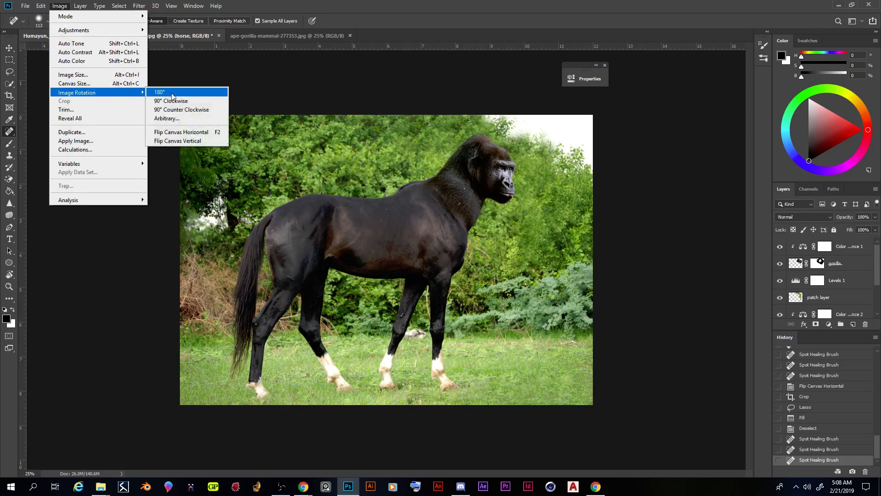
pyautogui.click(190, 134)
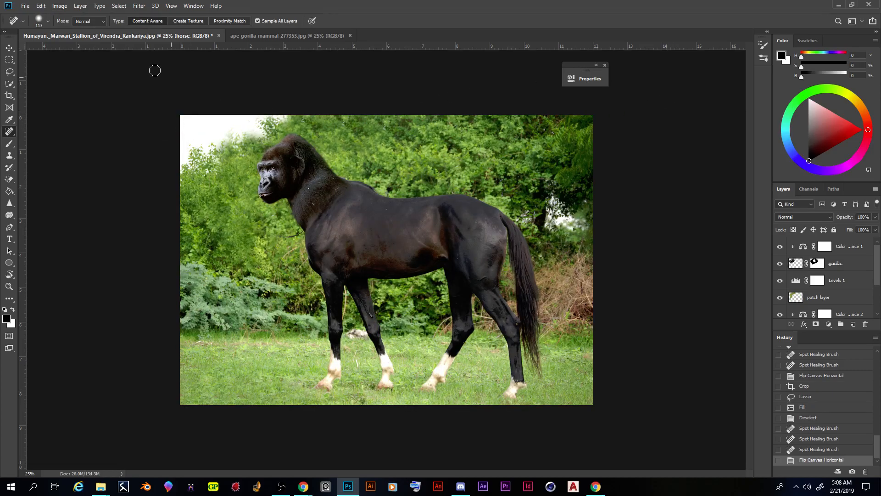
# Step: Save the layered composite as a Photoshop file in Spring 2019, named with the author's name plus Horilla, with Maximize Compatibility on
pyautogui.click(25, 7)
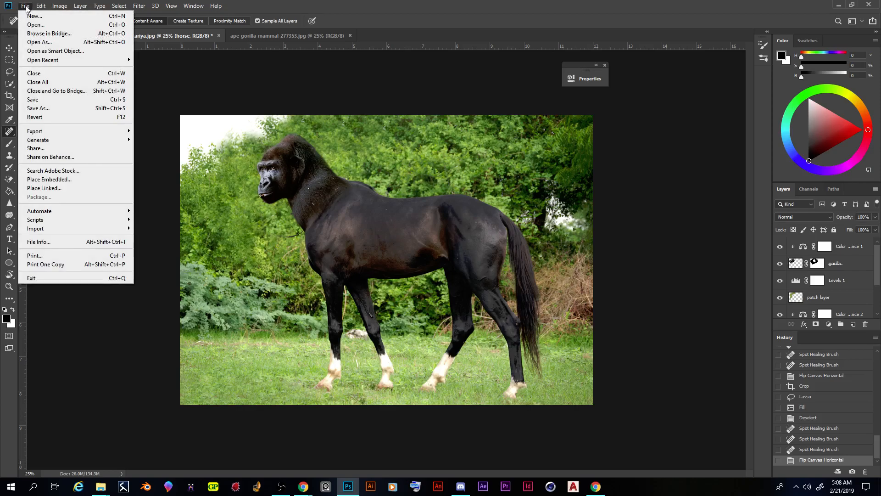
pyautogui.click(67, 109)
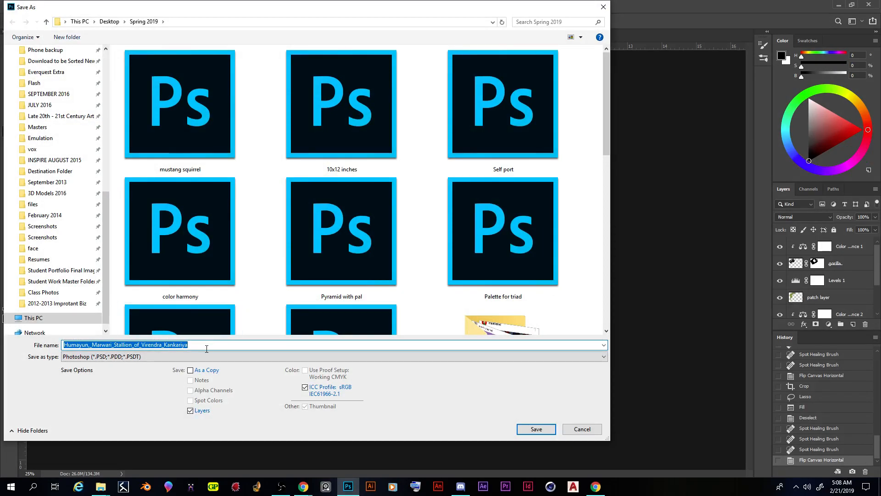
pyautogui.write('Koch_Zach_Horilla')
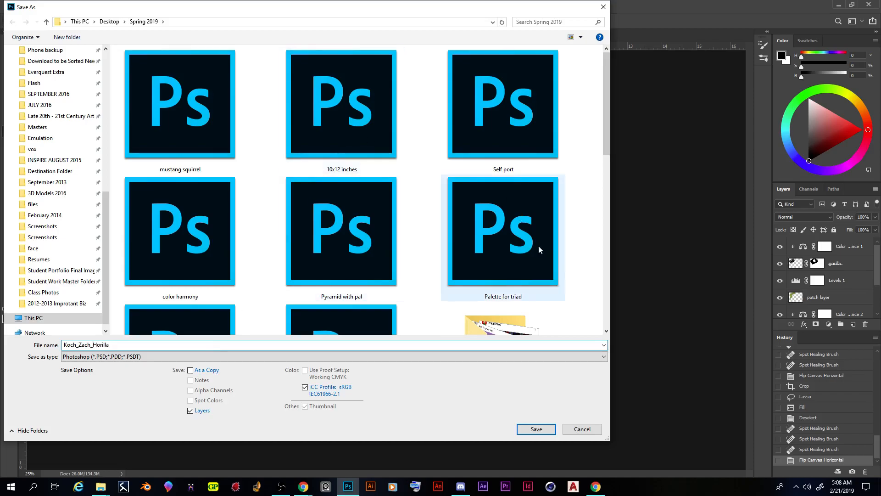
pyautogui.click(547, 428)
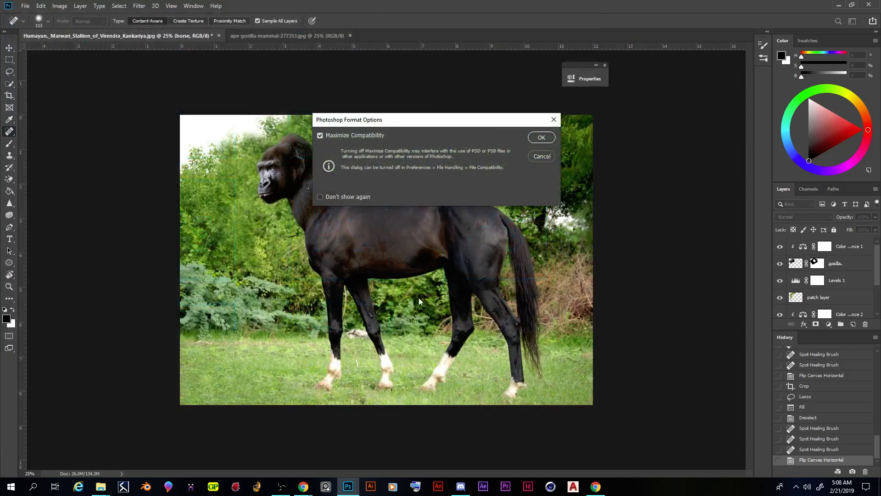
pyautogui.click(541, 138)
pyautogui.click(25, 5)
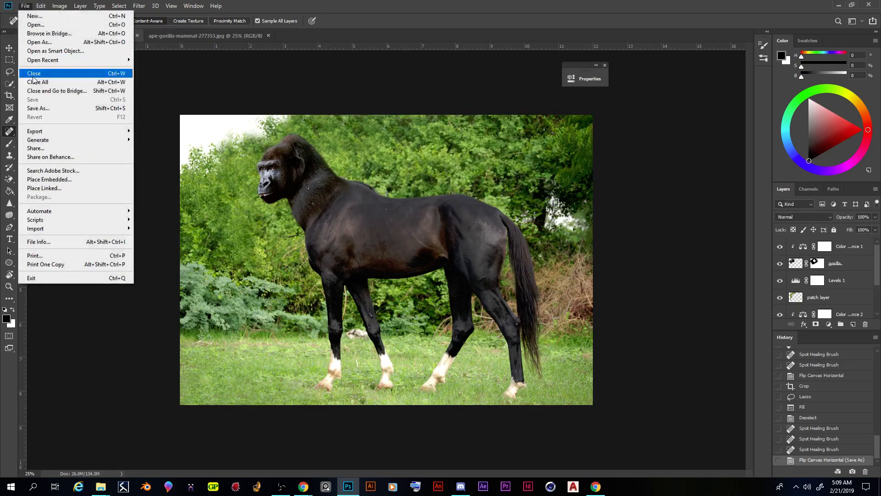
pyautogui.click(37, 108)
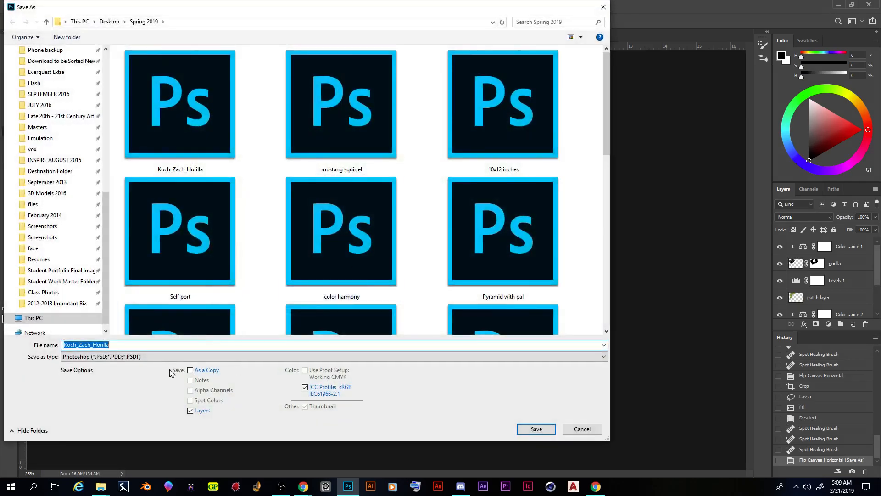
pyautogui.click(125, 359)
pyautogui.click(124, 359)
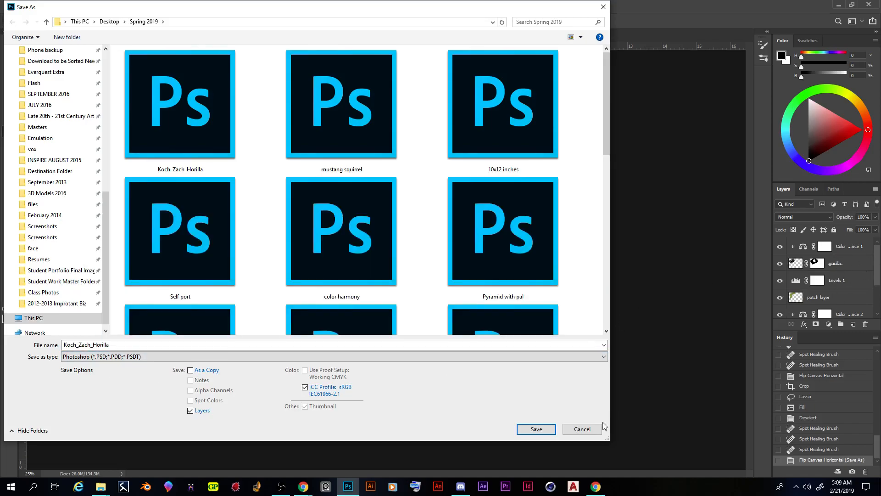
pyautogui.click(590, 429)
pyautogui.moveTo(879, 260); pyautogui.dragTo(853, 258)
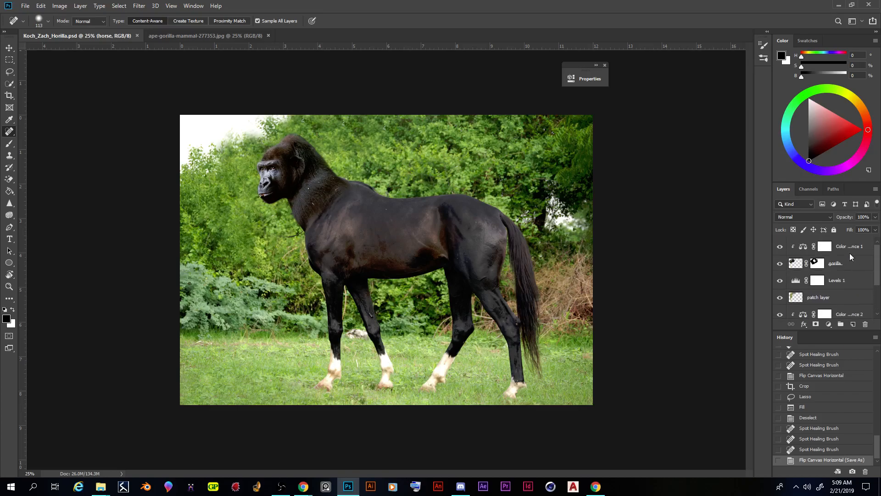
# Step: Save a JPEG copy of the composite in Spring 2019 under the same file name, with quality at the large-file maximum
pyautogui.click(23, 5)
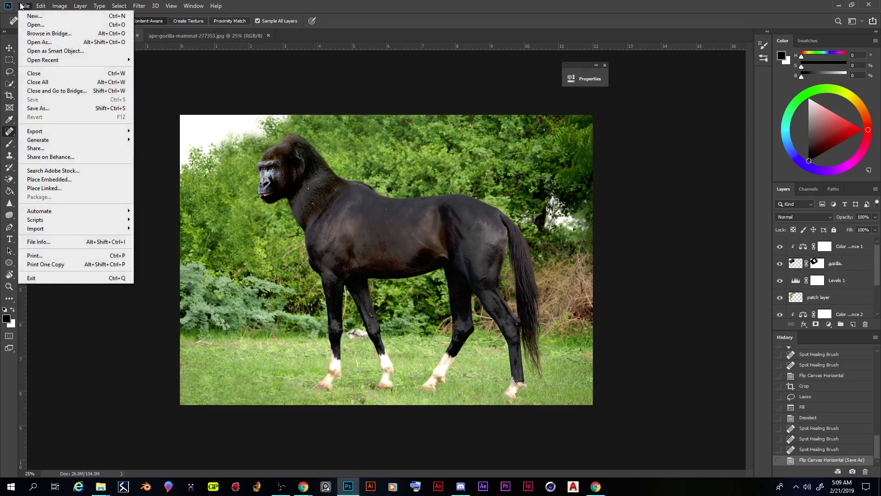
pyautogui.click(53, 111)
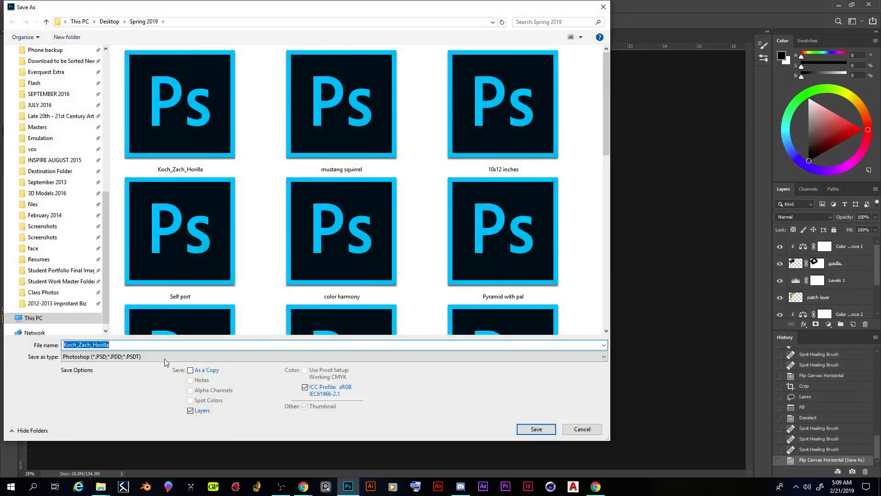
pyautogui.click(130, 357)
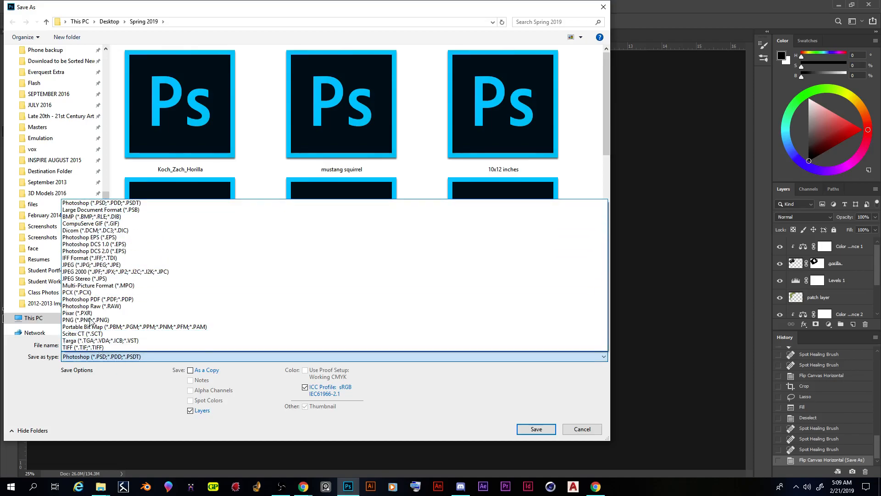
pyautogui.click(84, 265)
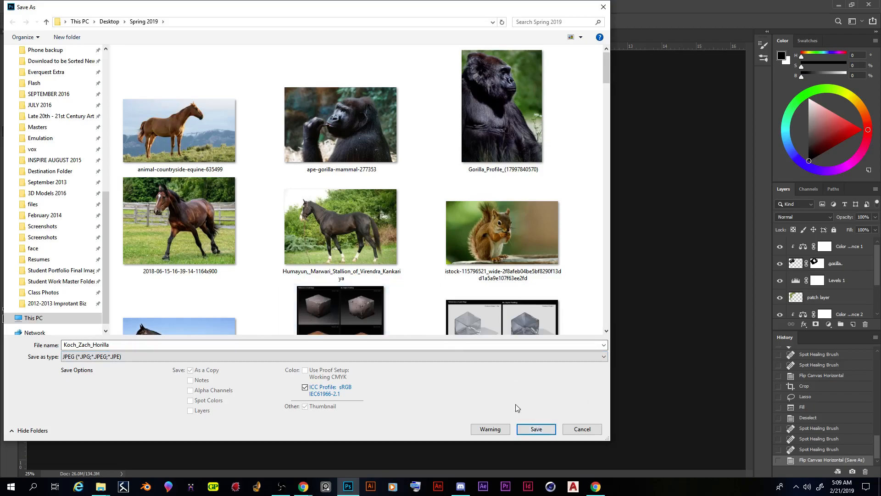
pyautogui.click(537, 429)
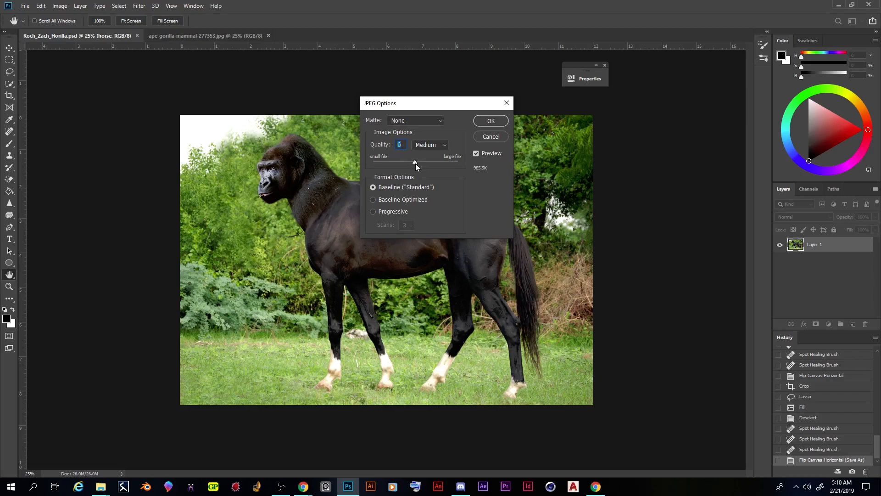
pyautogui.click(415, 162)
pyautogui.moveTo(423, 161); pyautogui.dragTo(465, 159)
pyautogui.click(490, 121)
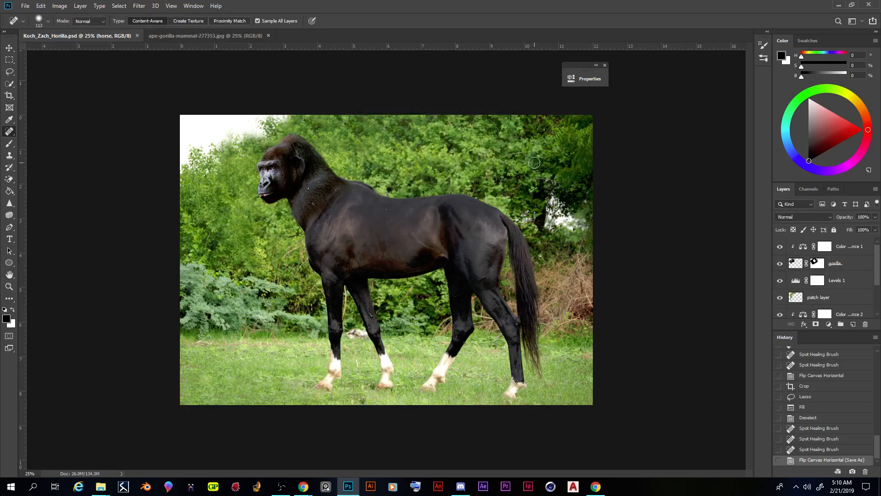